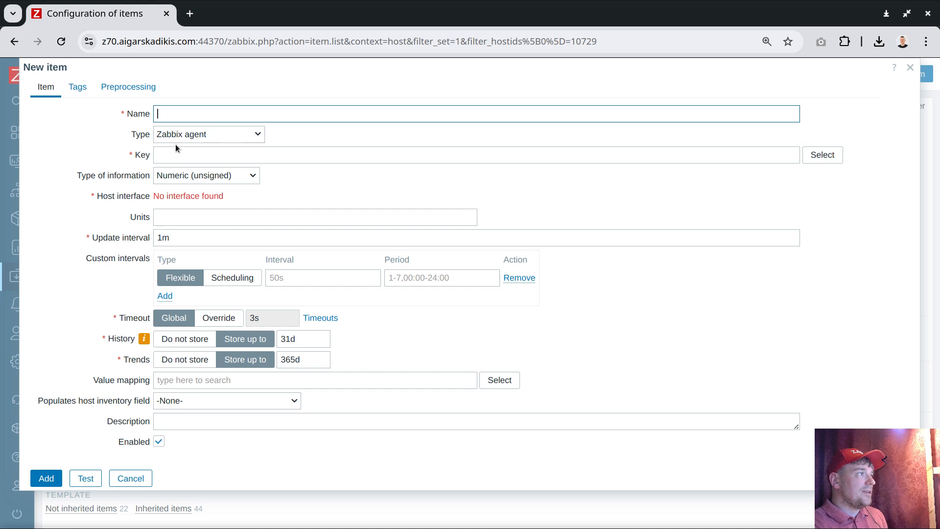
Step: Review the item types offered for a new item, then close the form and browse the host's item list
click(198, 134)
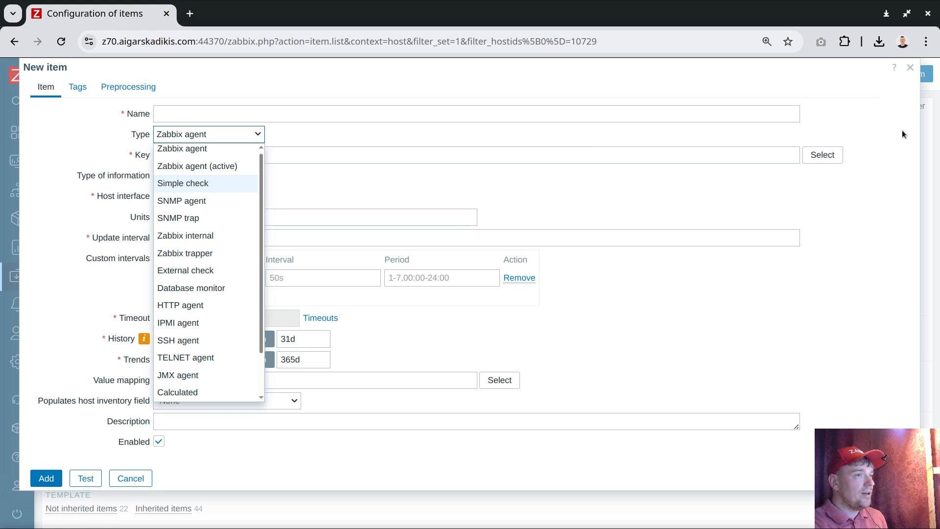
click(911, 69)
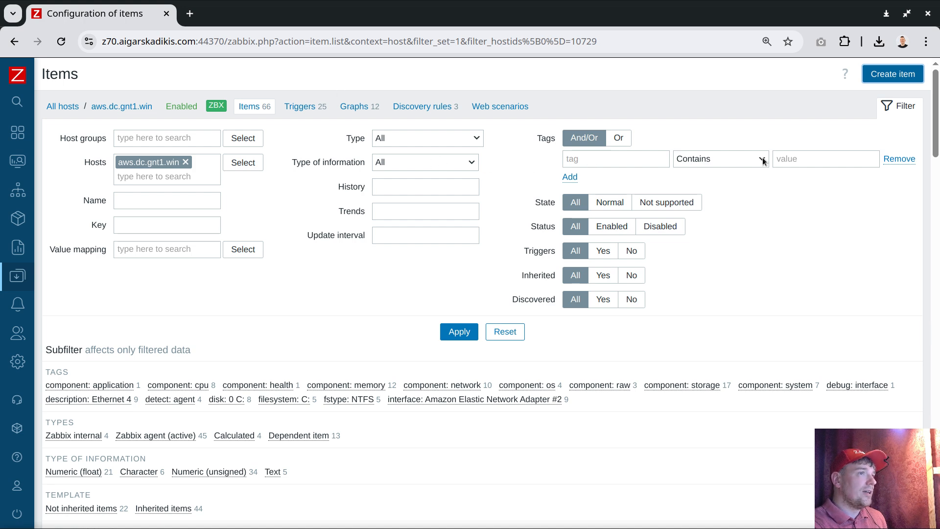
click(894, 106)
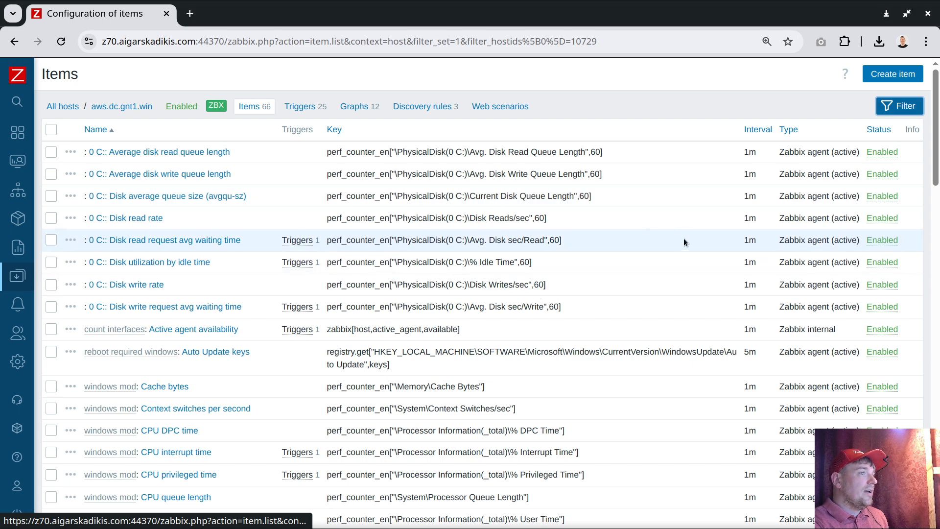
scroll(718, 245, down, 4)
scroll(719, 245, up, 4)
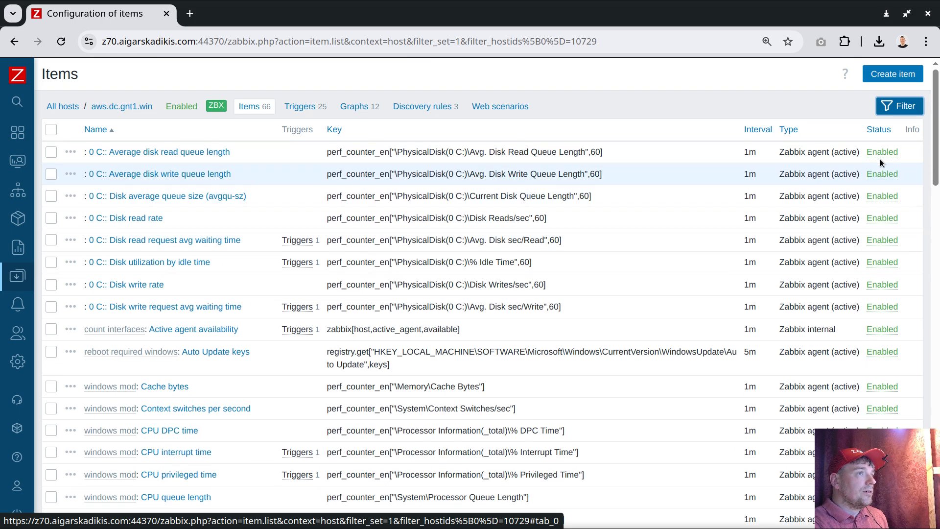
Step: Filter the host's items to the Calculated type and open the Memory utilization item
click(905, 105)
click(236, 436)
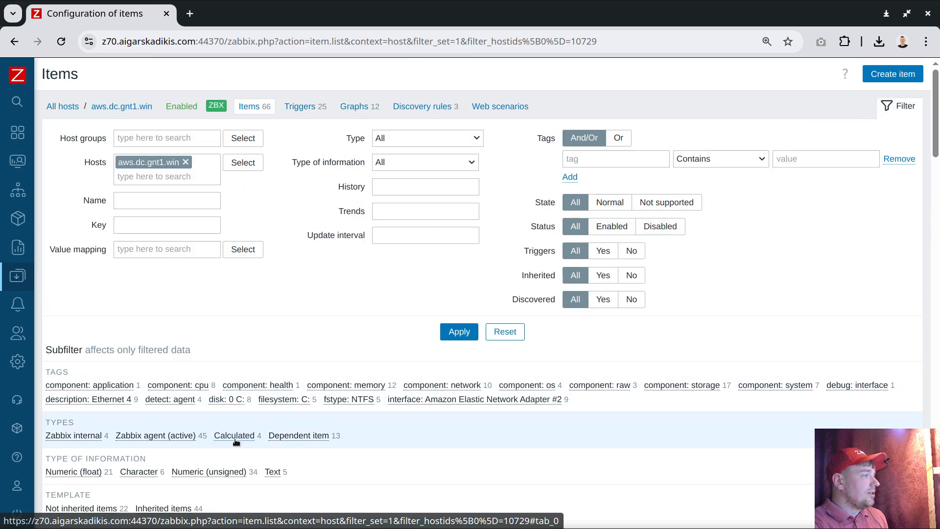
scroll(451, 268, down, 6)
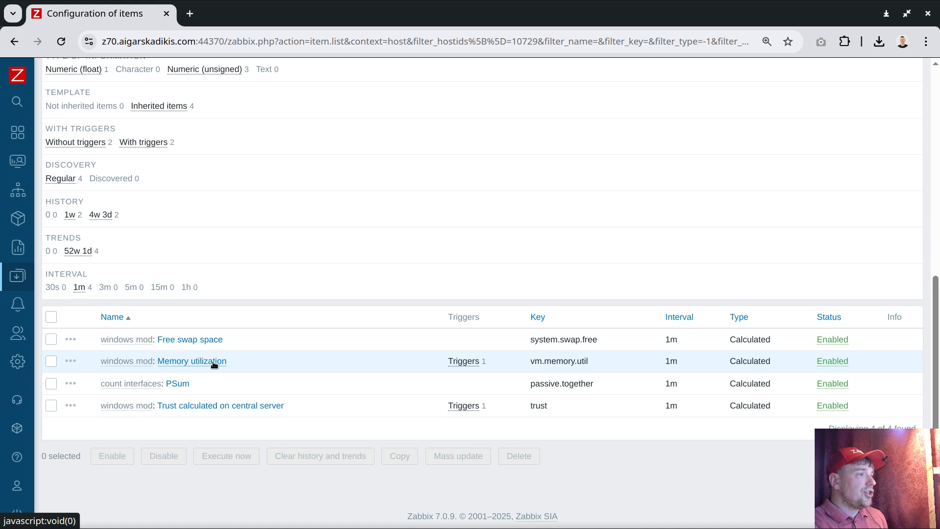
click(203, 361)
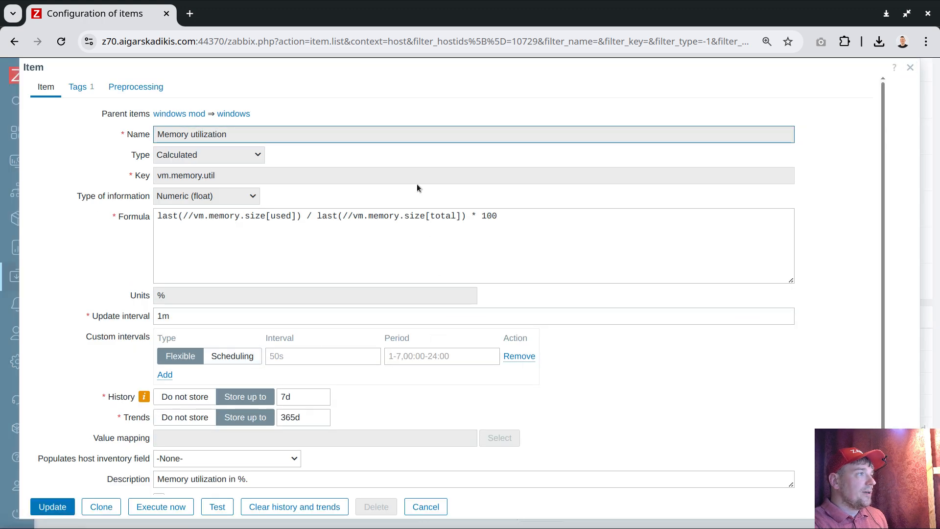
Step: Copy the Memory utilization item's update interval and paste it on the second line of notes.txt in Geany
click(173, 317)
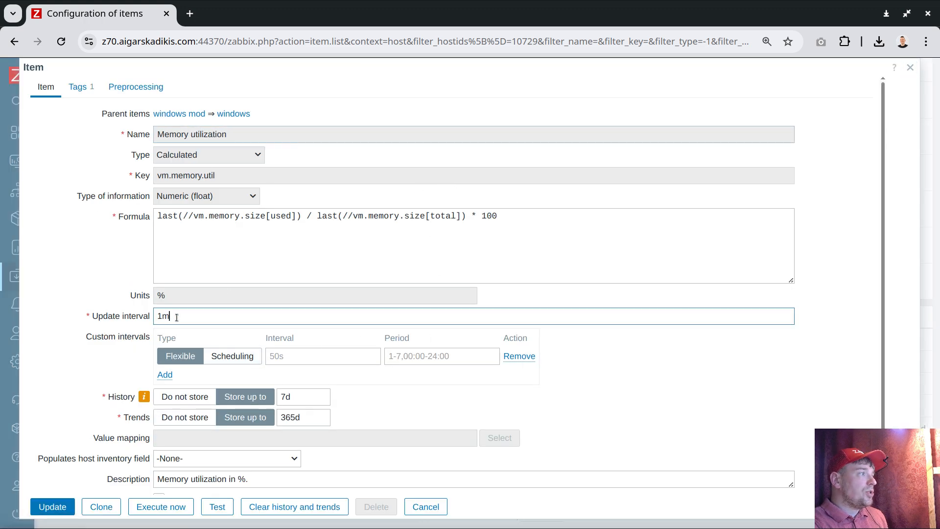
double_click(173, 317)
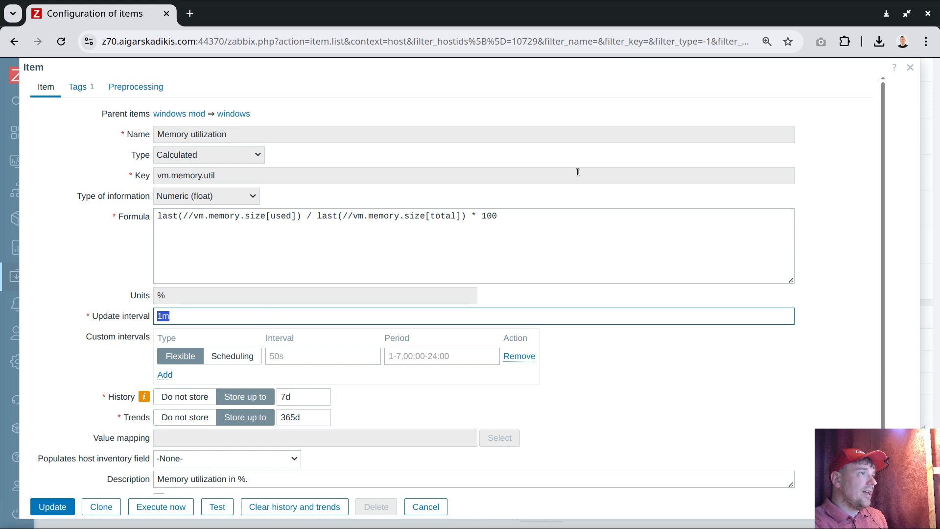
click(183, 317)
drag(191, 317, 154, 317)
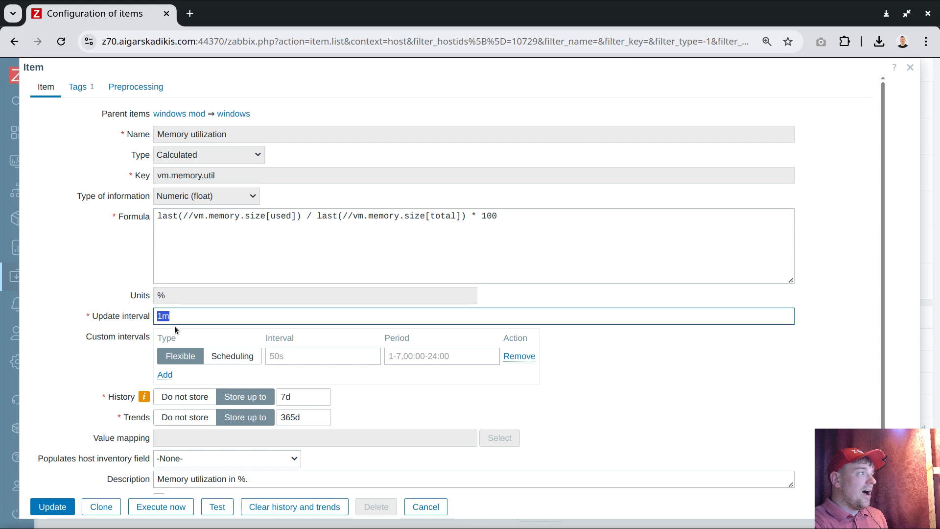
right_click(163, 318)
click(196, 200)
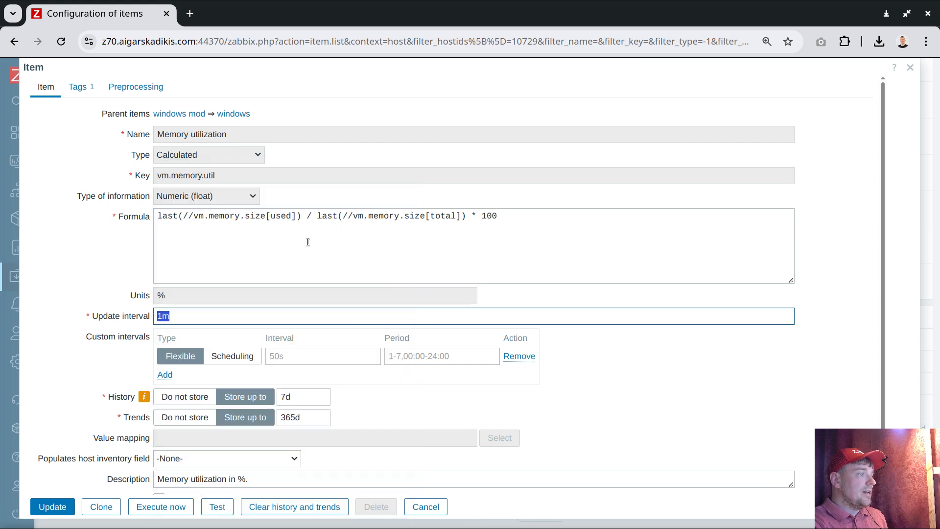
key(alt+Tab)
key(Down)
key(ctrl+v)
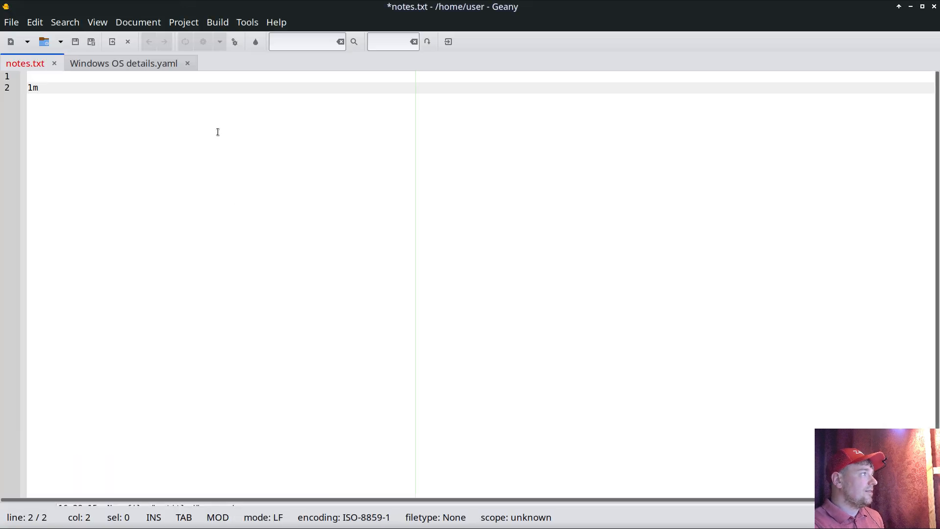
Step: Label the pasted interval so the line reads "update freq (delay): 1m"
text(update fr)
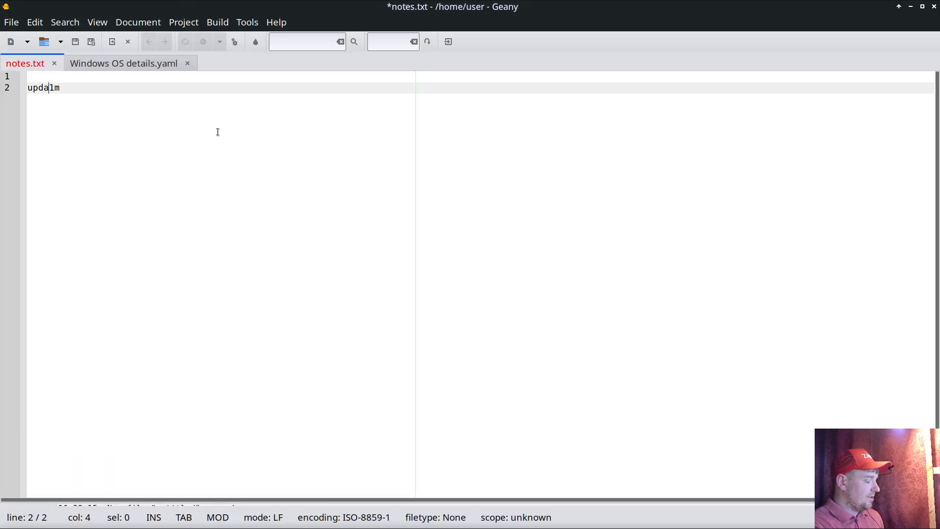
text(q)
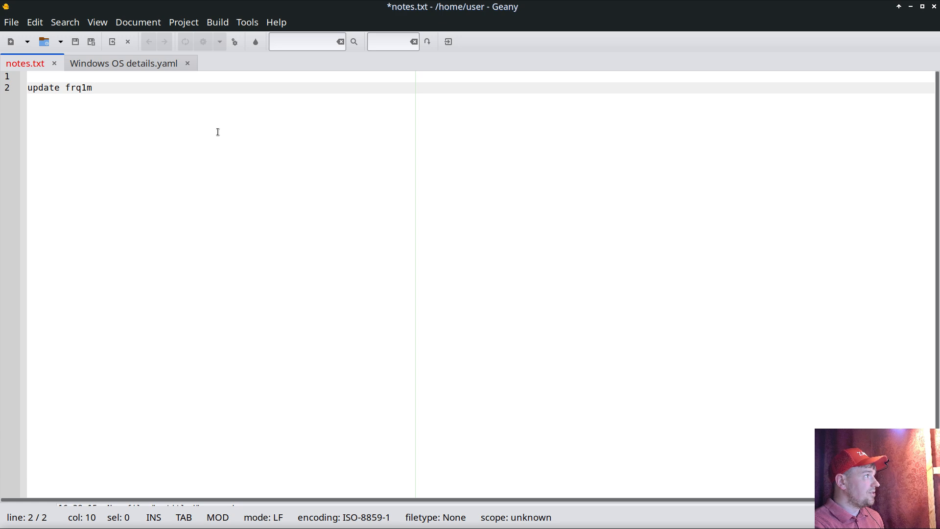
key(BackSpace)
text(eq ()
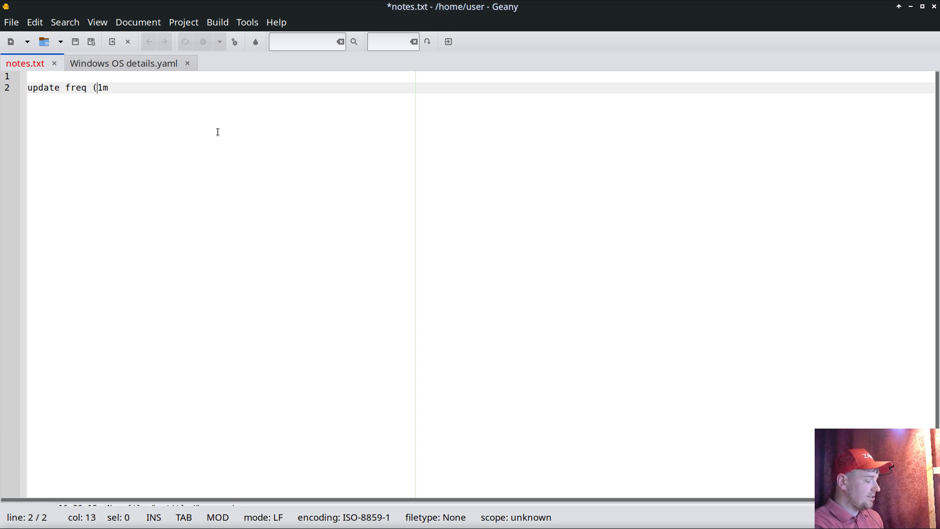
text(dela)
key(BackSpace)
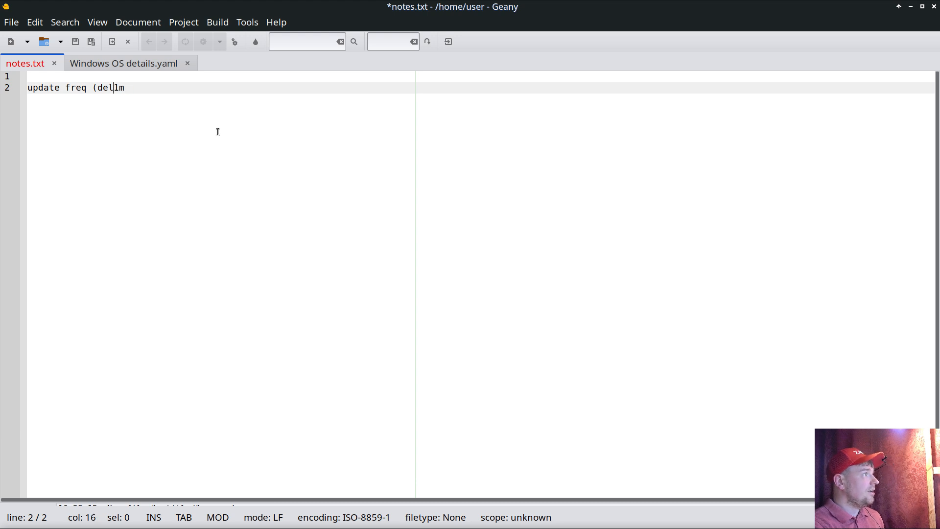
text(ay)
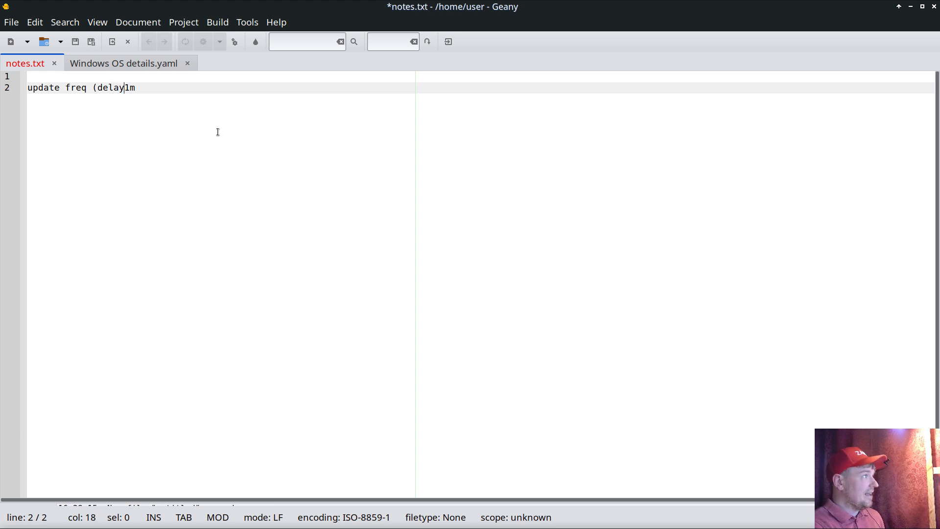
text():)
key(BackSpace)
text(:)
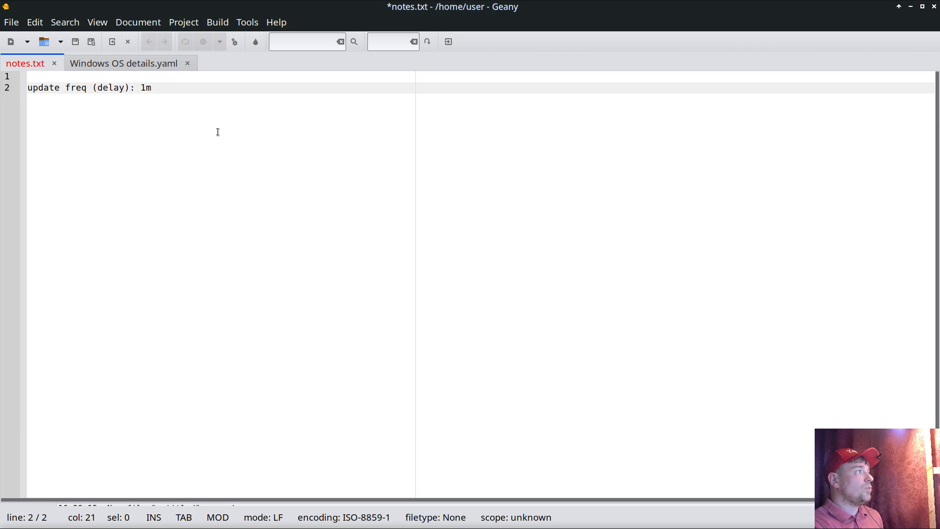
Step: Switch to Zabbix, open the Memory utilization graph from its latest data, and copy the item ID from the page address
key(alt+Tab)
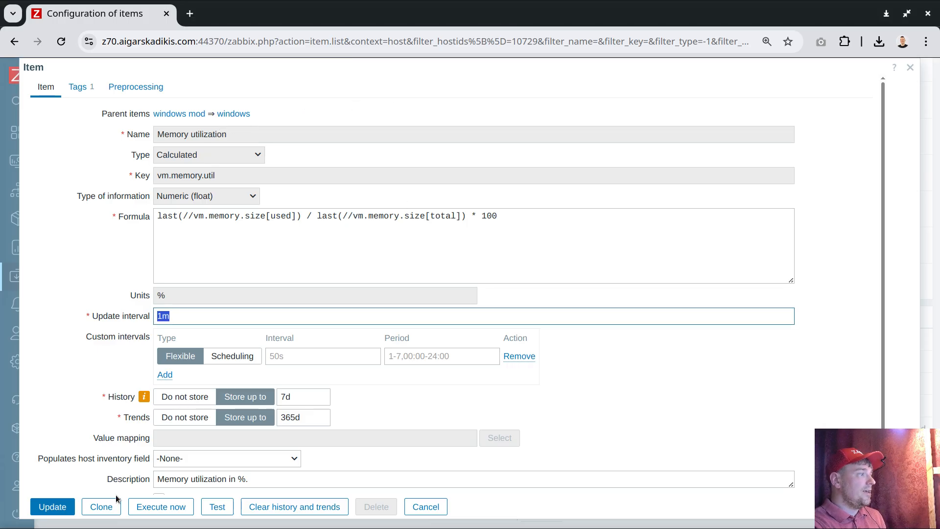
scroll(139, 251, down, 1)
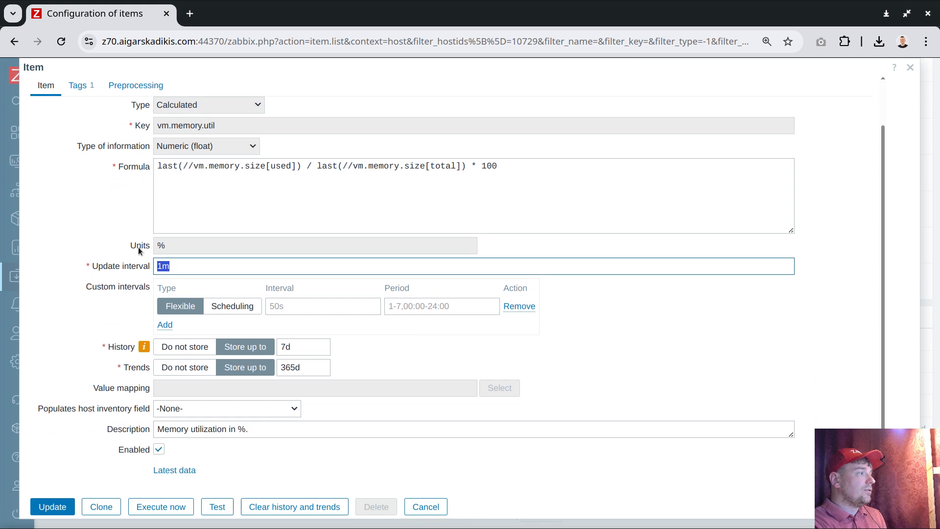
click(175, 470)
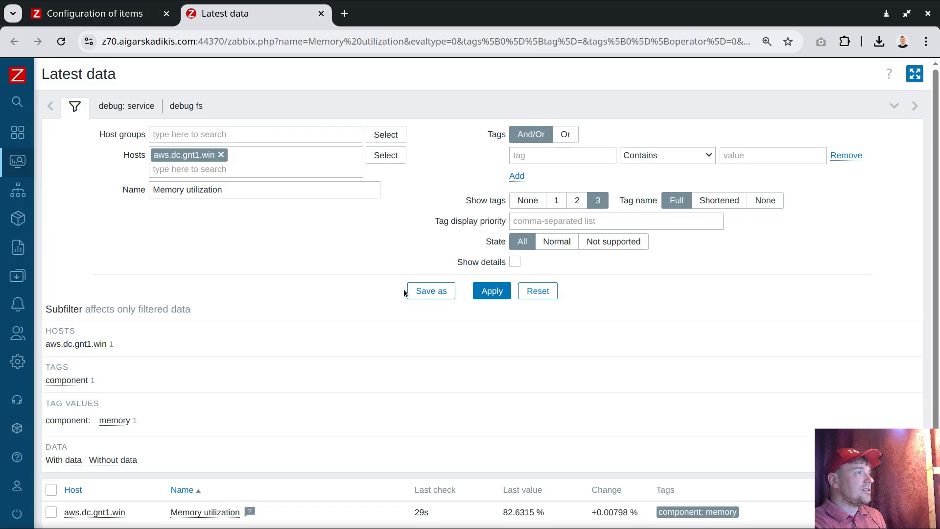
scroll(665, 325, down, 2)
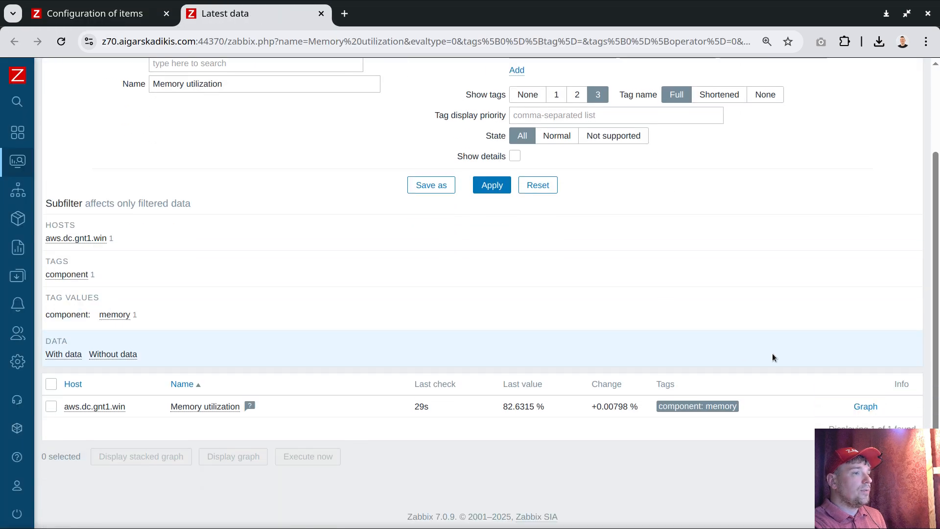
click(866, 406)
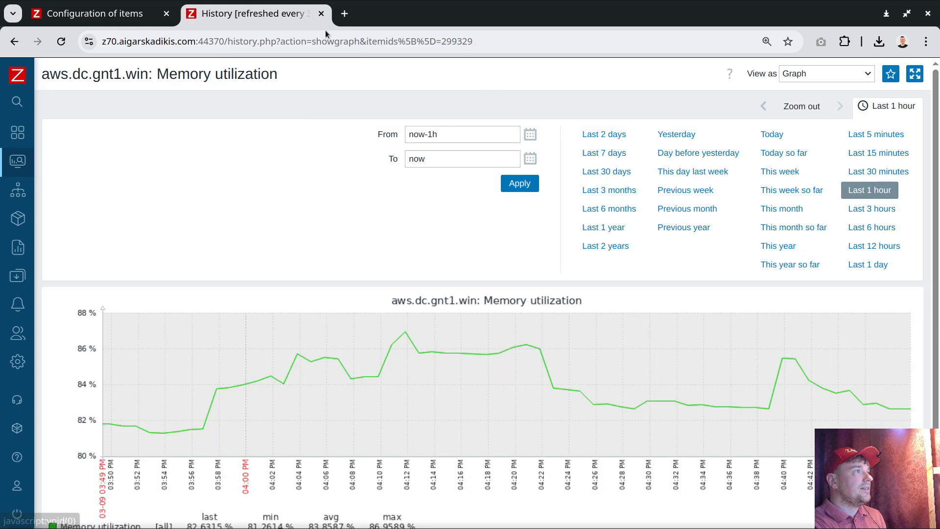
double_click(469, 42)
right_click(488, 43)
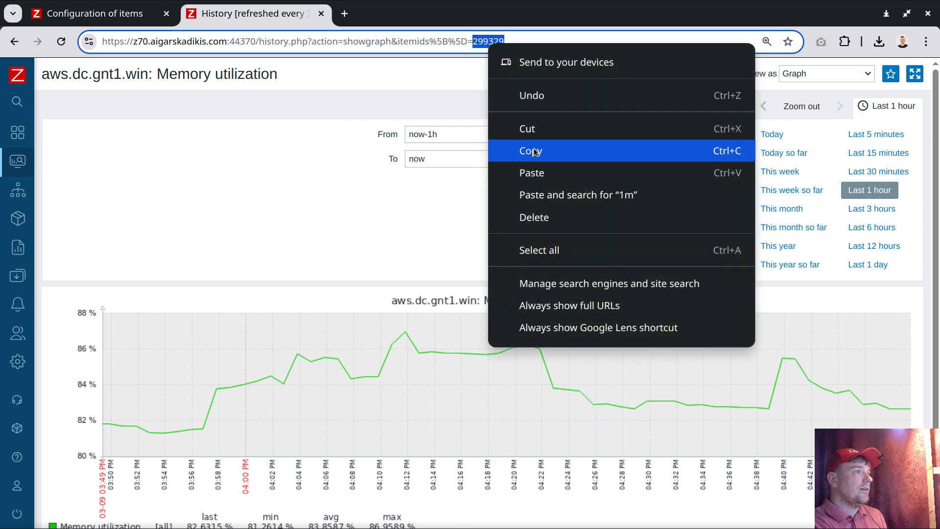
click(536, 151)
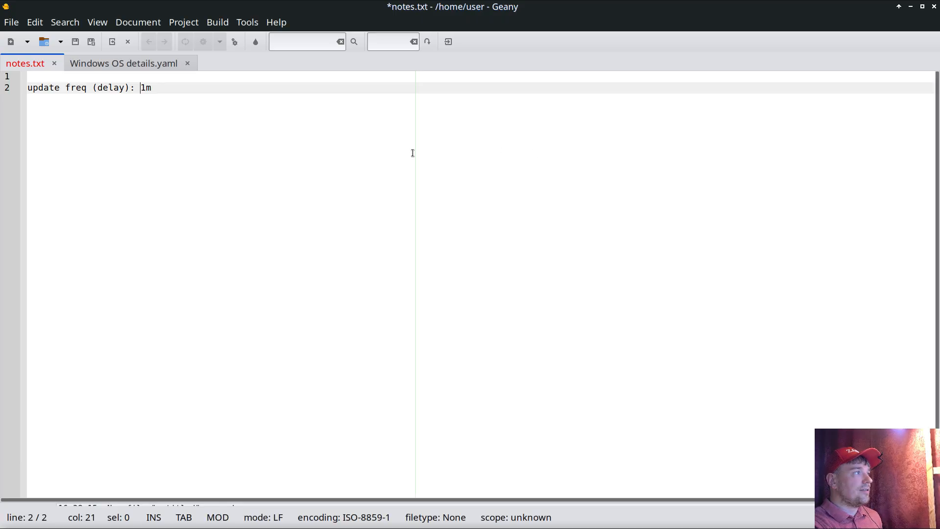
Step: In notes.txt in Geany, add the line "itemid: 299329" and append "(60)" to the update frequency line
key(End)
key(Return)
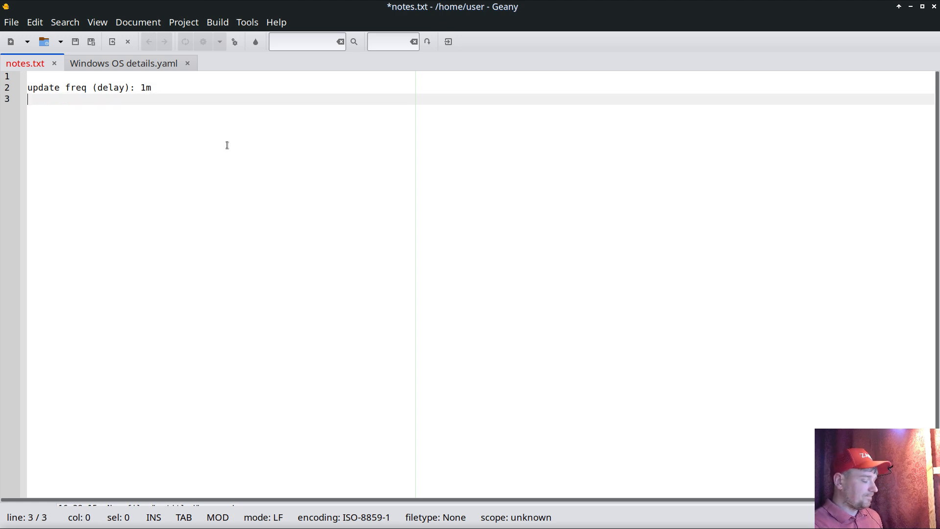
text(itemid:)
key(ctrl+v)
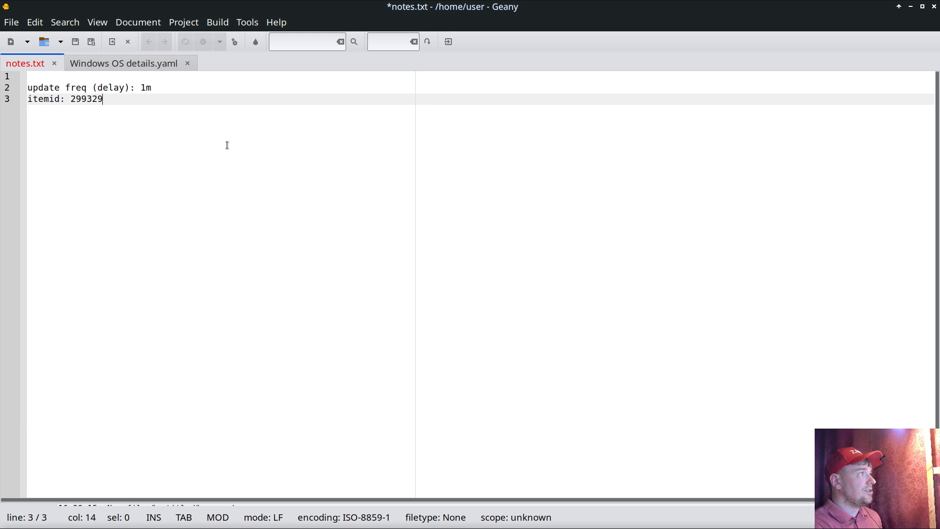
click(156, 87)
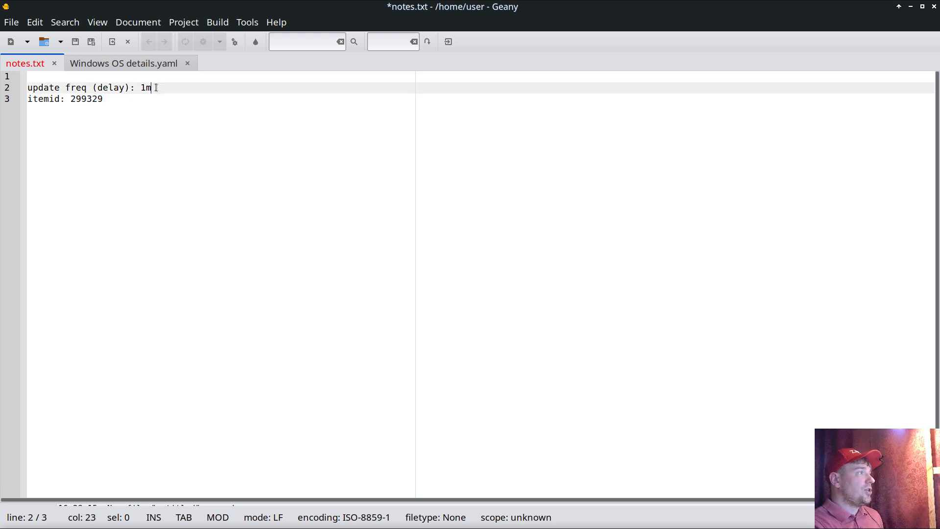
text((60))
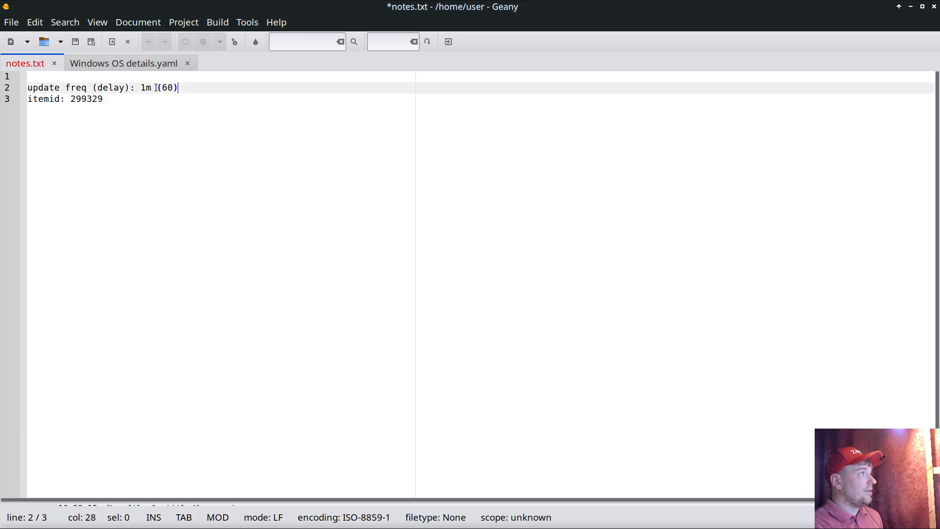
Step: Write the modulo expression "299329 % 60" on line 5, reusing the item ID and the delay in seconds
click(226, 105)
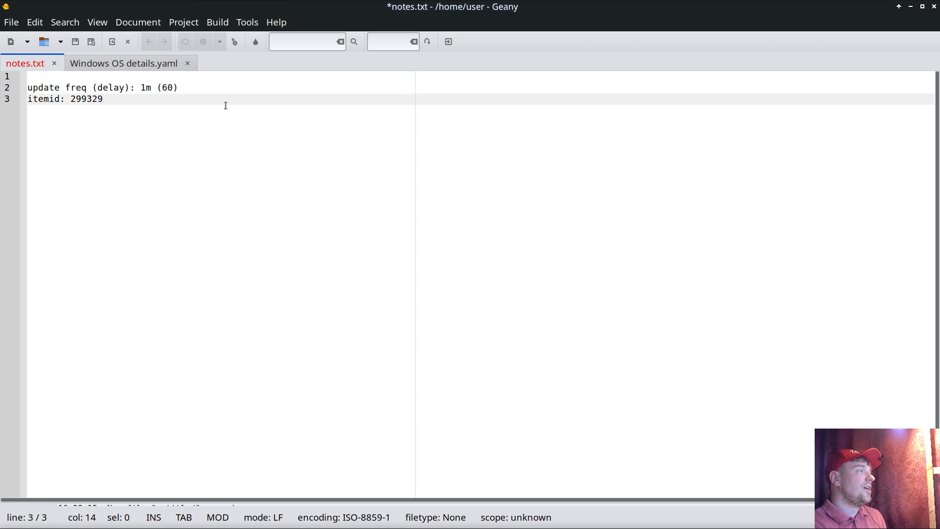
key(Return)
key(Return)
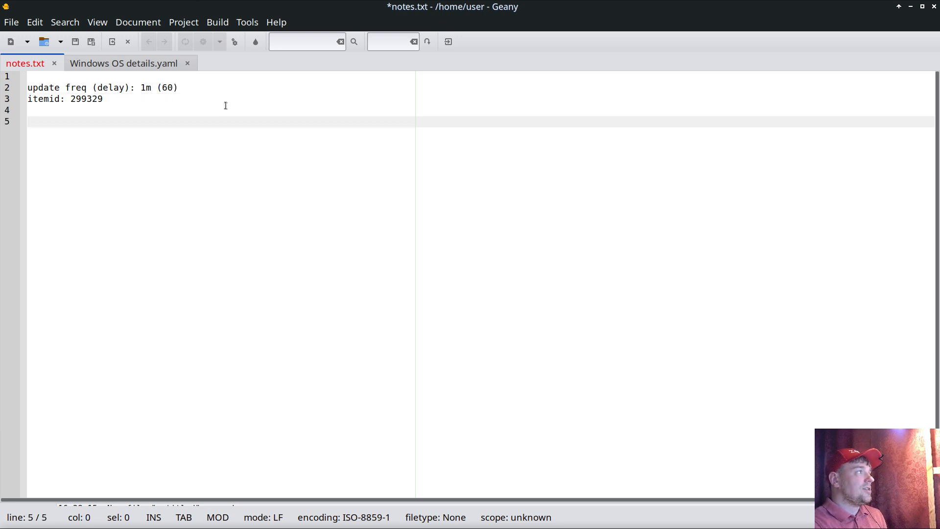
double_click(79, 99)
click(85, 126)
key(ctrl+v)
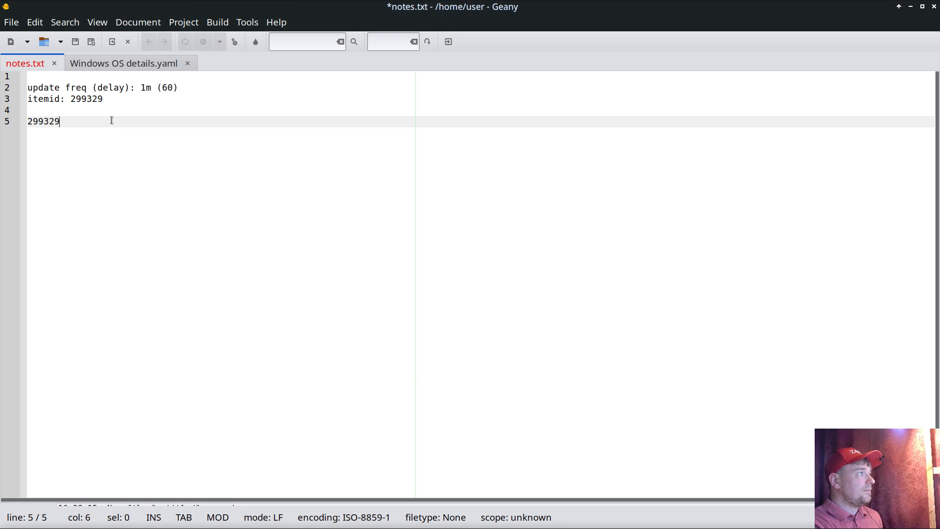
text(%)
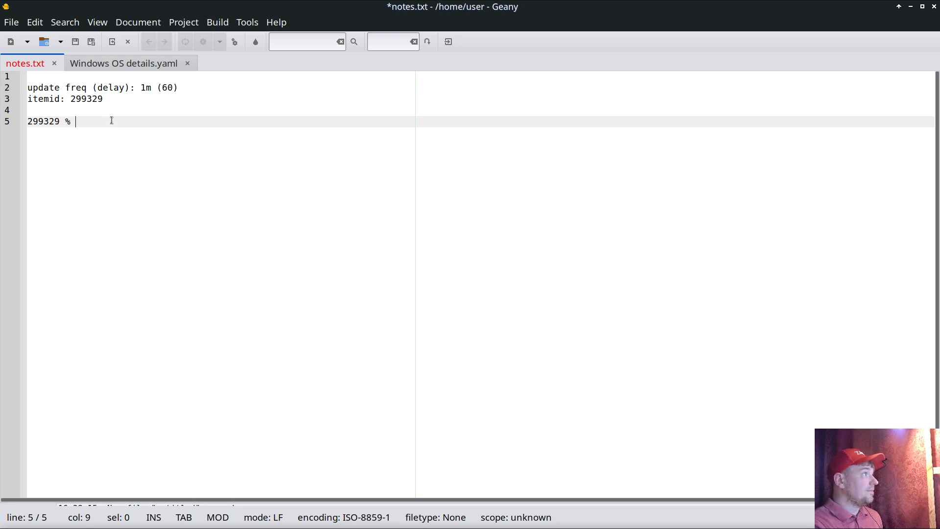
double_click(170, 87)
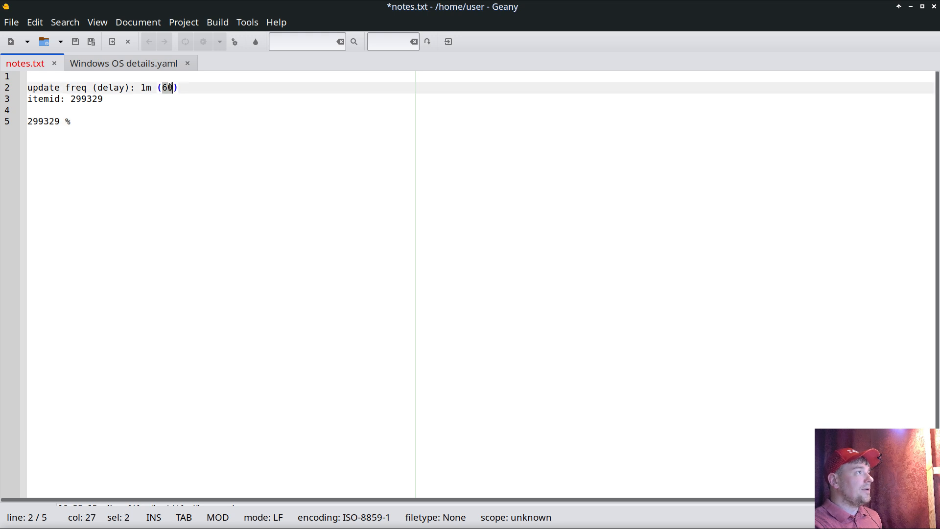
click(118, 121)
key(ctrl+v)
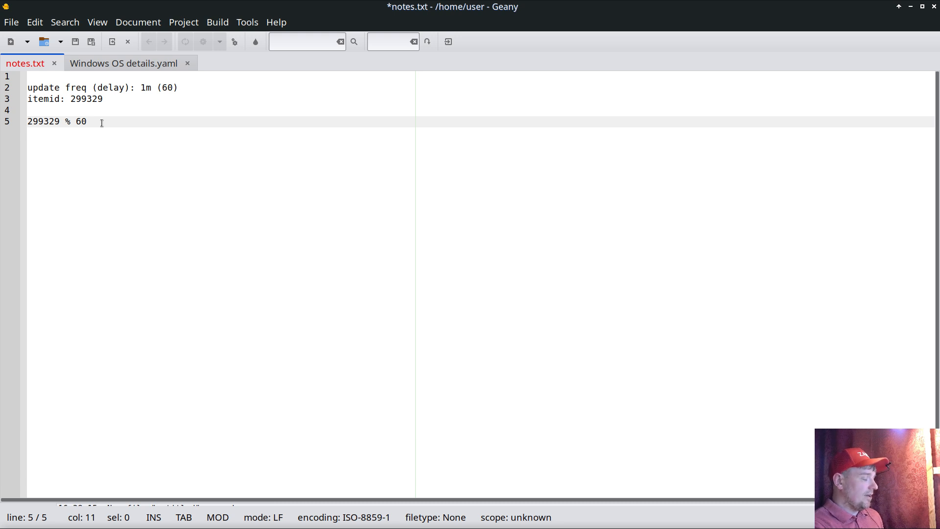
Step: Turn the modulo expression on line 5 into the shell command echo "$((299329 % 60))"
text()))
key(Home)
text((()
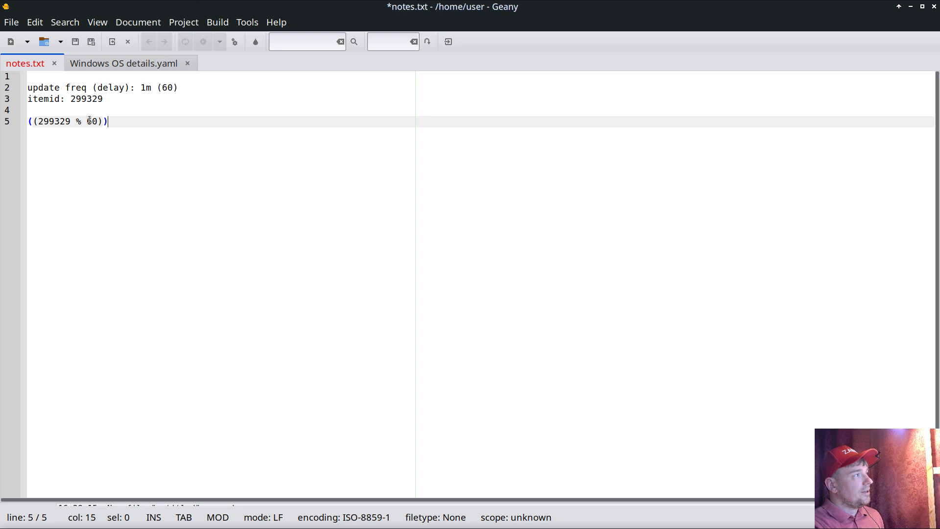
double_click(50, 121)
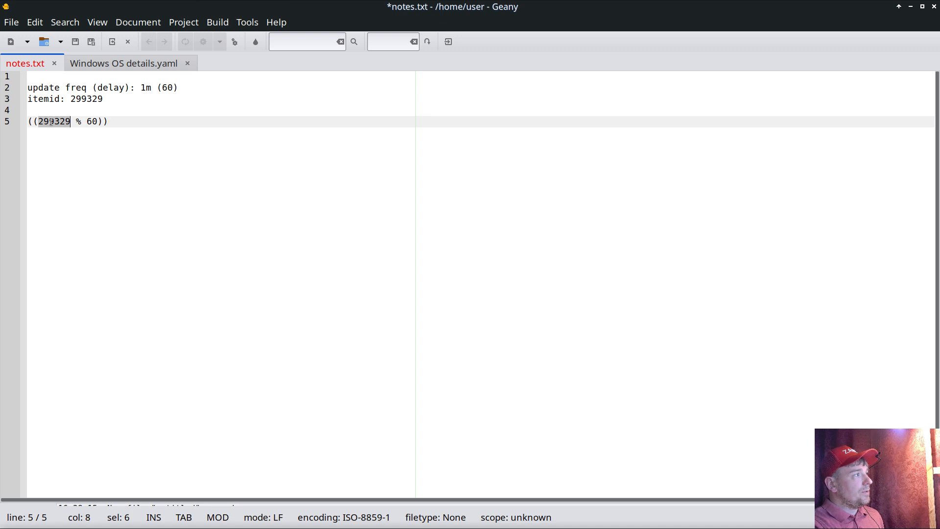
double_click(92, 121)
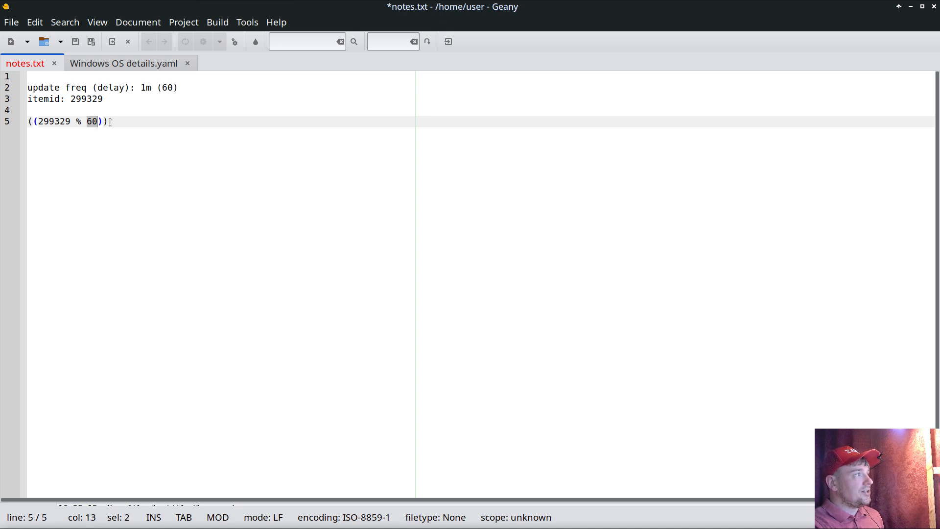
click(29, 124)
text($)
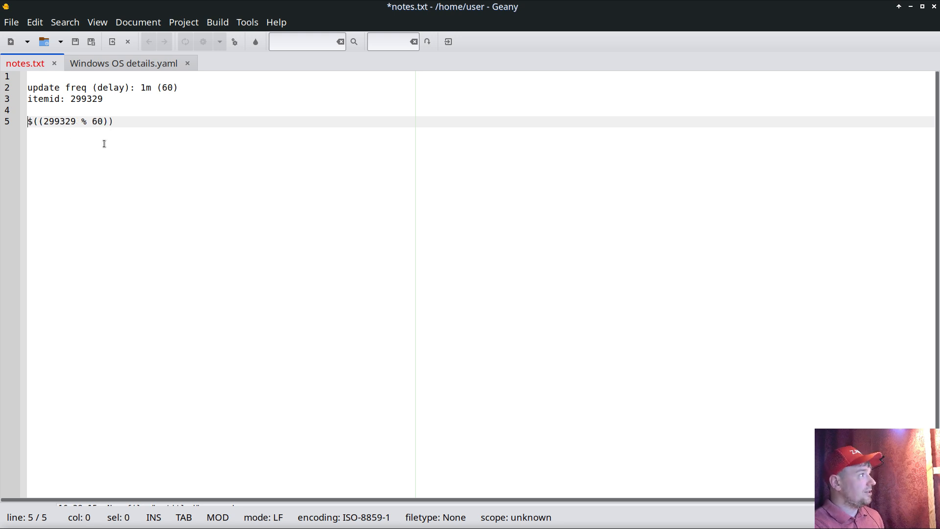
text(echo )
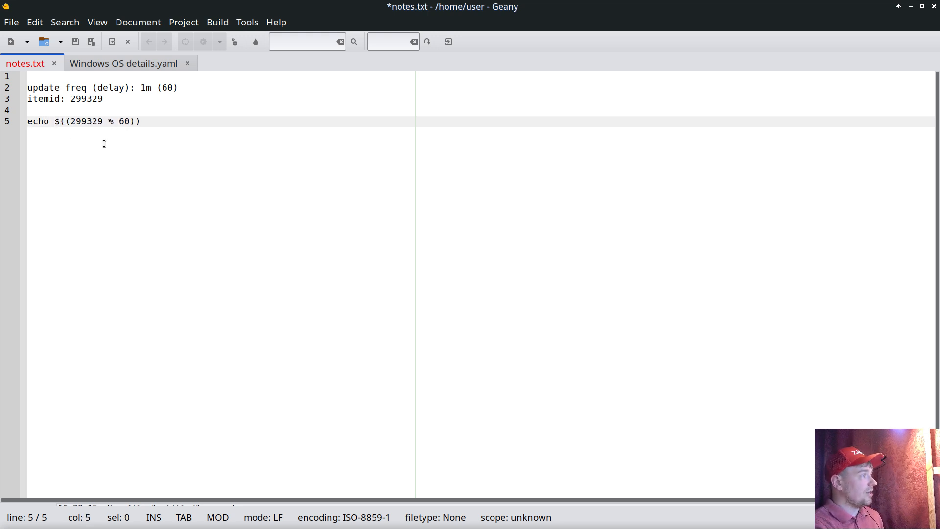
text(")
key(End)
text(")
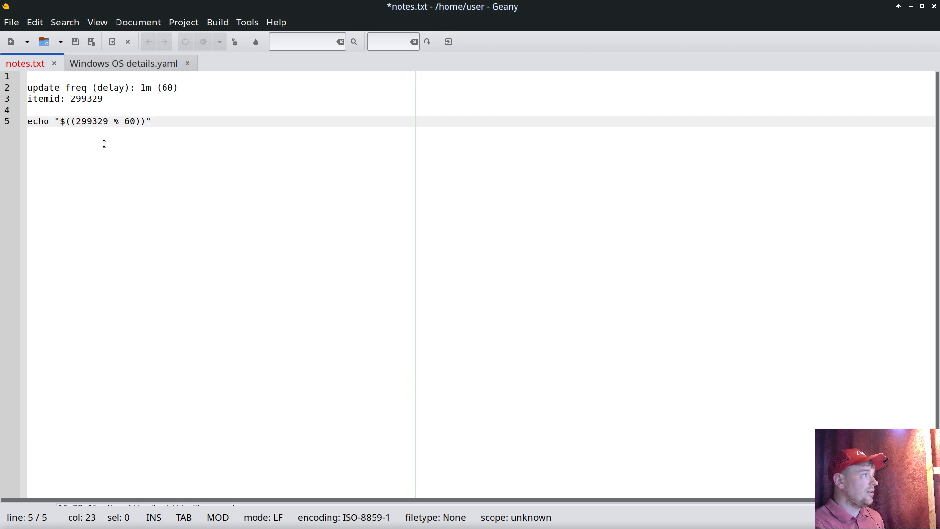
Step: Copy the echo command from the notes, switch to the terminal, and run it there
drag(151, 121, 25, 122)
right_click(42, 121)
click(75, 184)
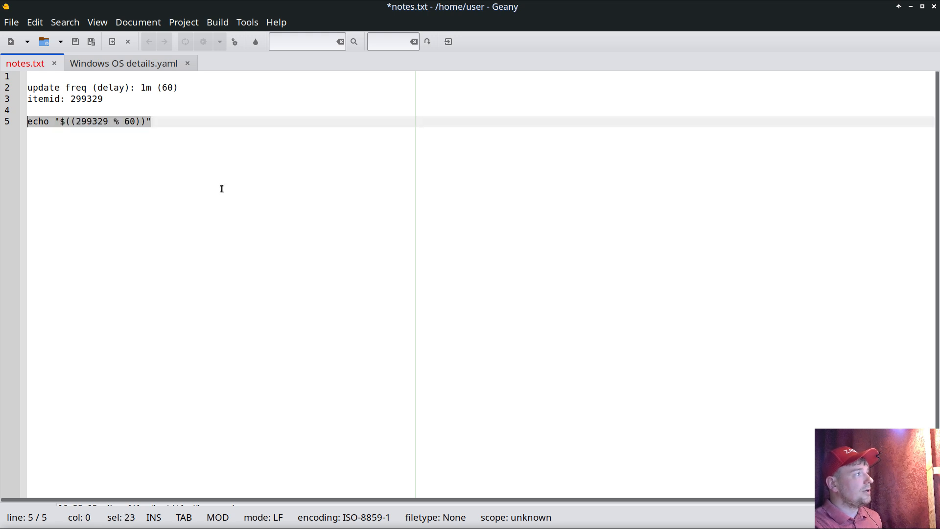
key(alt+Tab)
key(alt+Tab)
key(alt+Tab)
key(alt+Tab)
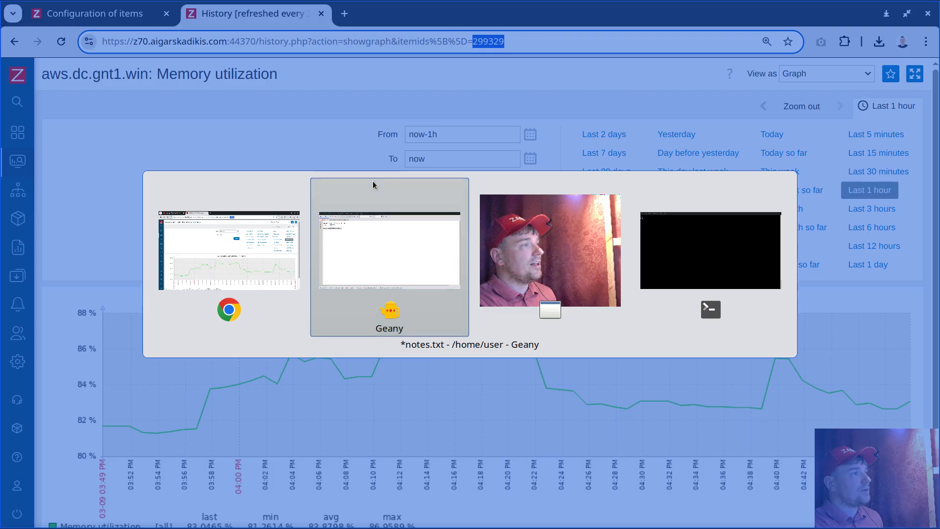
key(ctrl+shift+v)
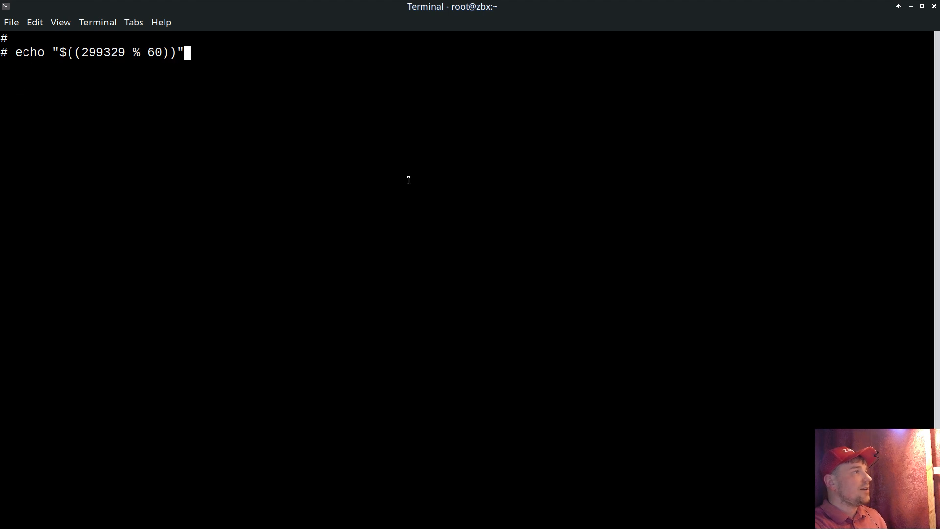
key(Return)
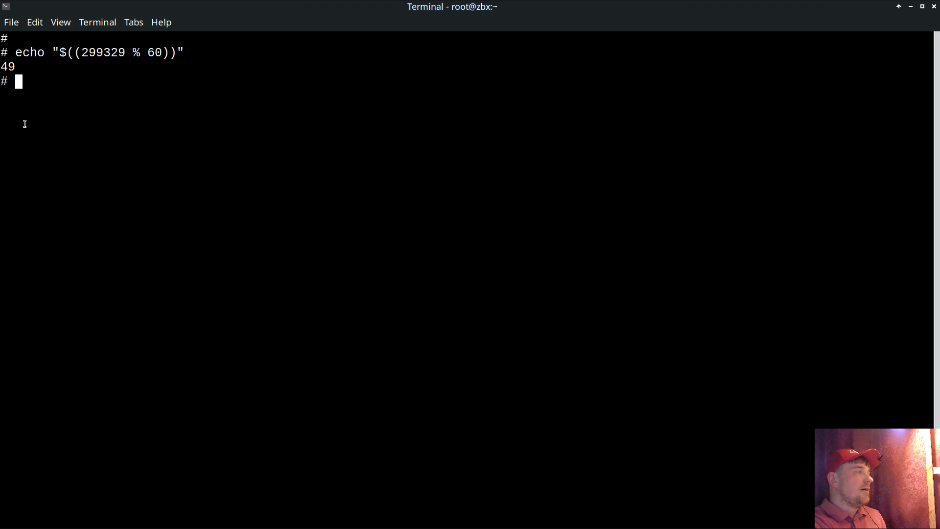
Step: Copy the command's result from the terminal, return to Geany, and append " = offset: 49" to the echo line
double_click(152, 52)
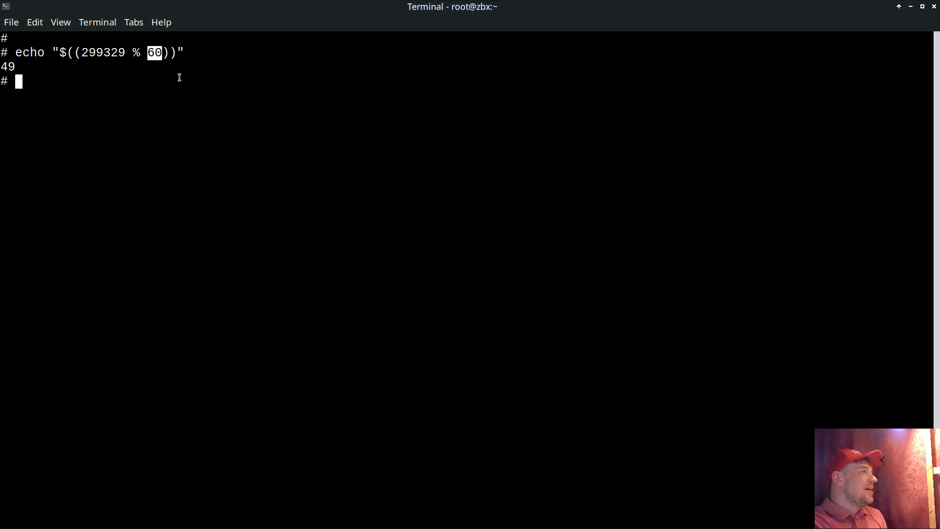
double_click(8, 68)
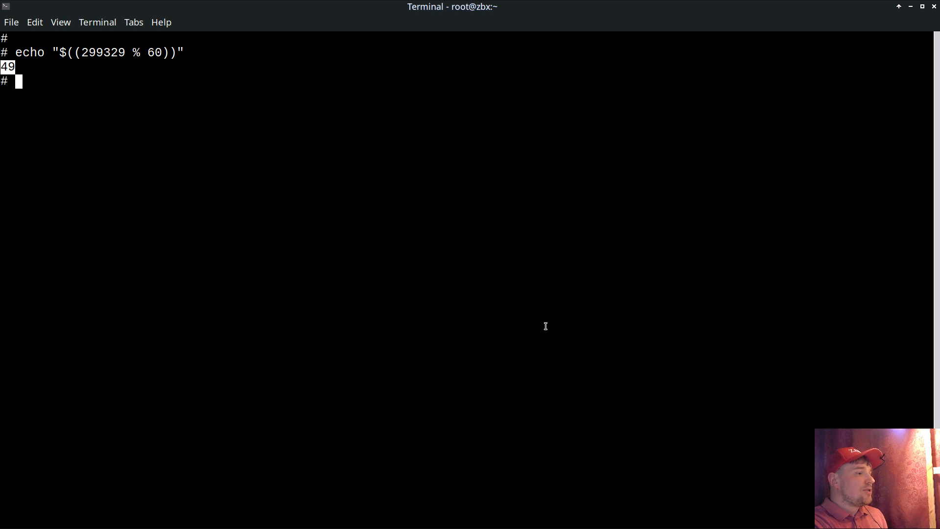
key(alt+Tab)
click(180, 172)
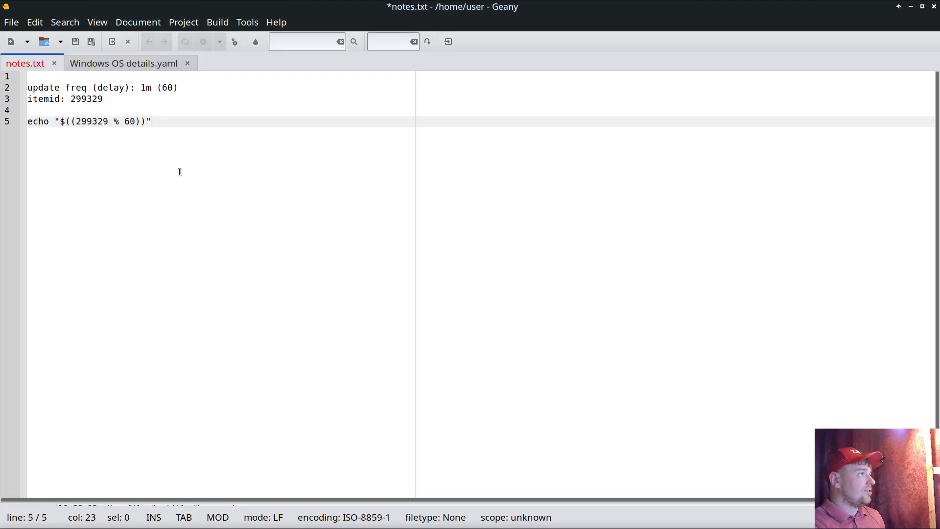
text(= o)
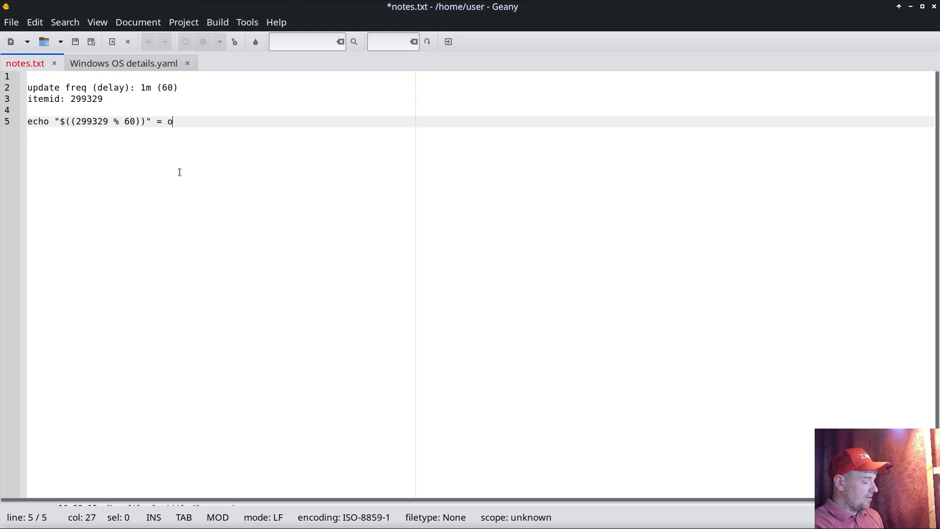
text(ffset =)
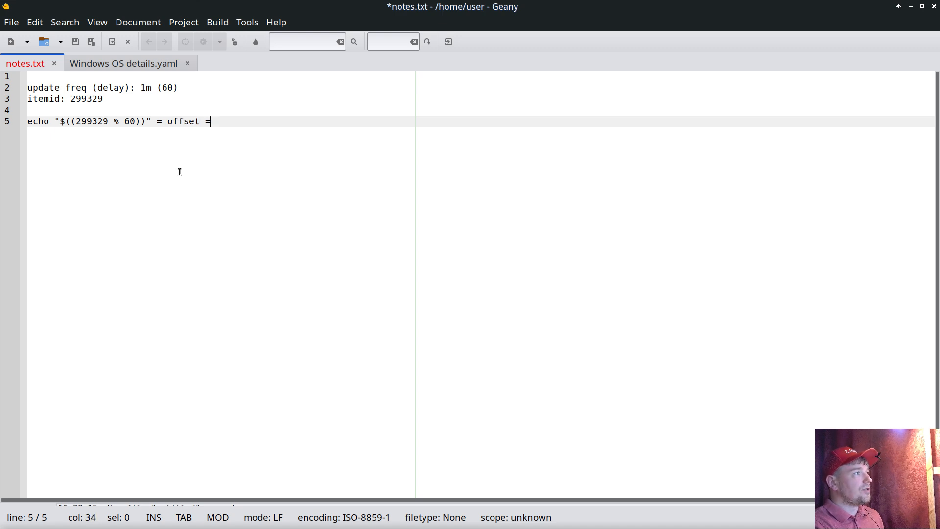
key(BackSpace)
key(BackSpace)
text(:)
key(alt+Tab)
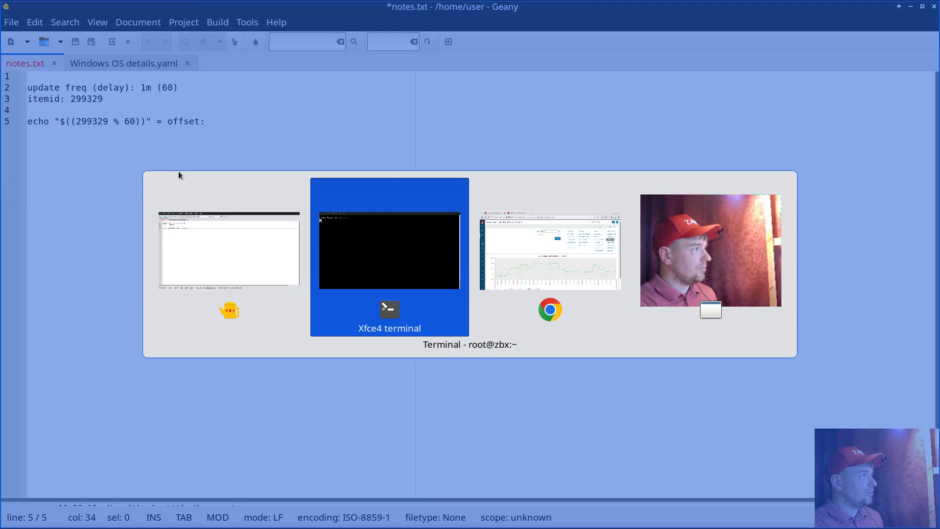
key(alt+Tab)
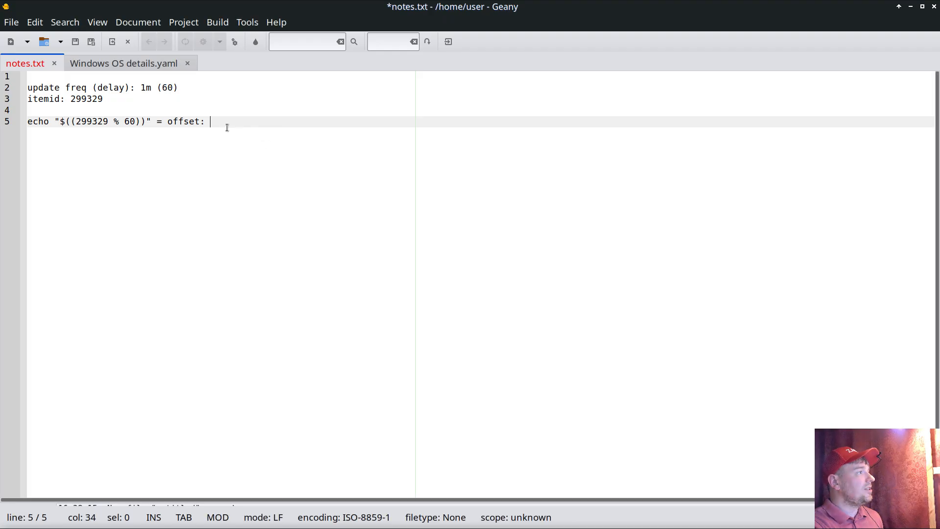
middle_click(223, 122)
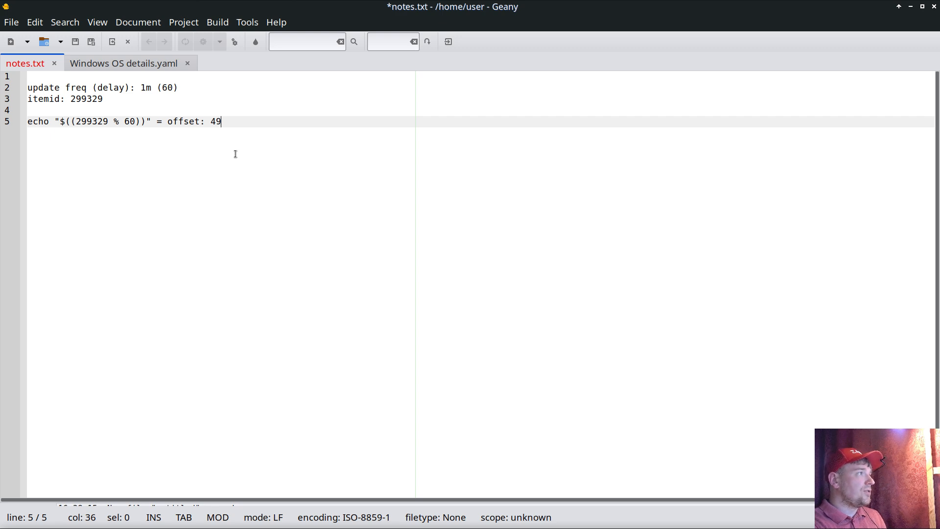
Step: Below the offset line, add the heading "yeay unixtime" on line 7 and the row "1970 0" on line 8
key(Return)
key(Return)
key(Up)
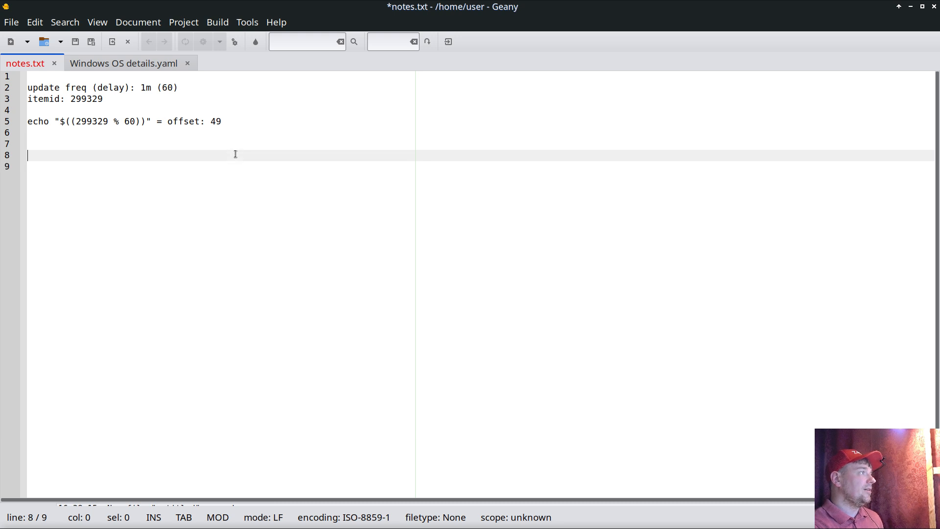
text(1970)
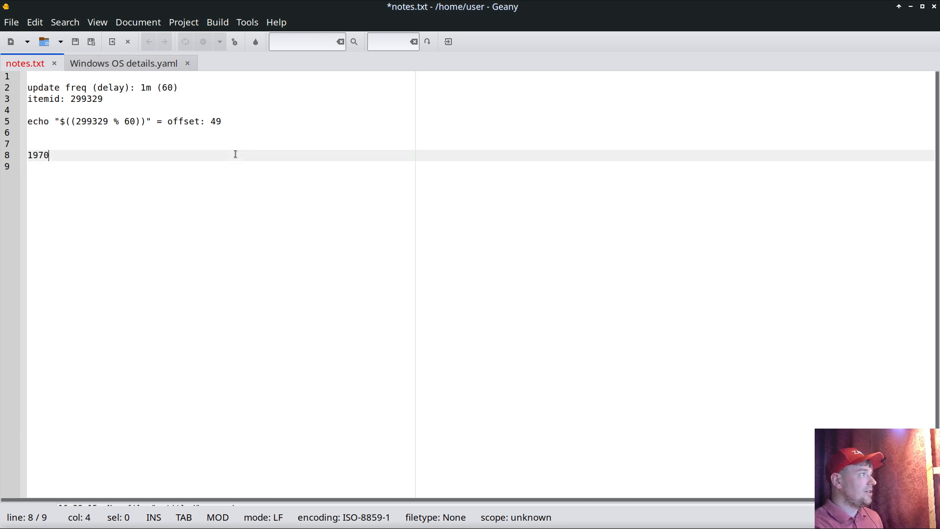
key(Up)
text(yeay)
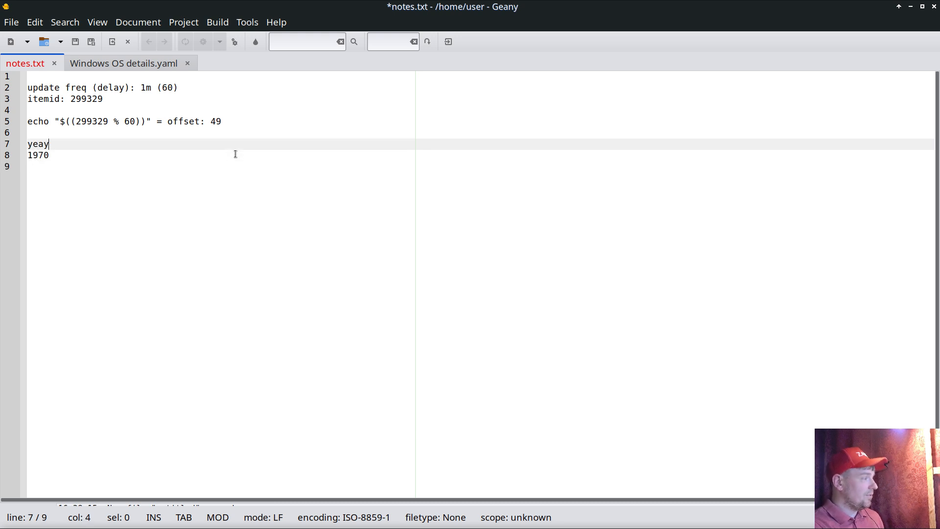
text( unixtime)
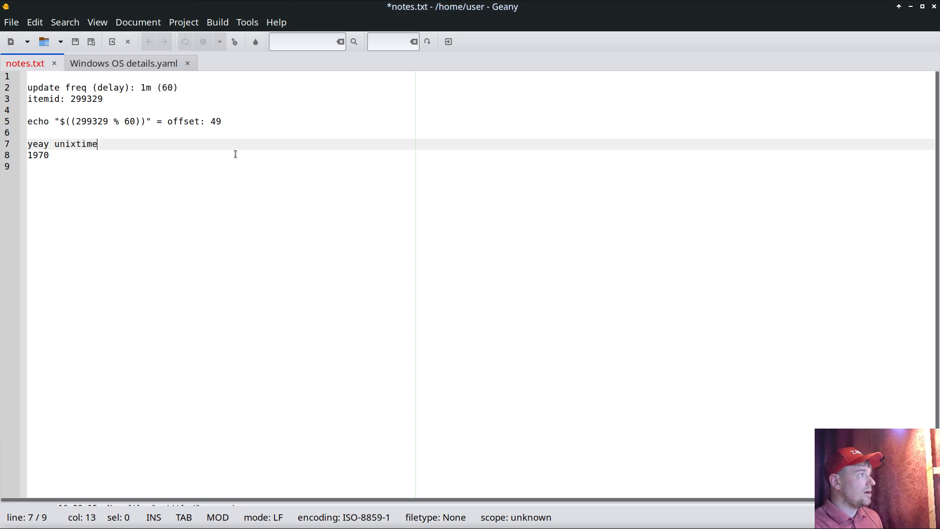
key(Return)
key(Delete)
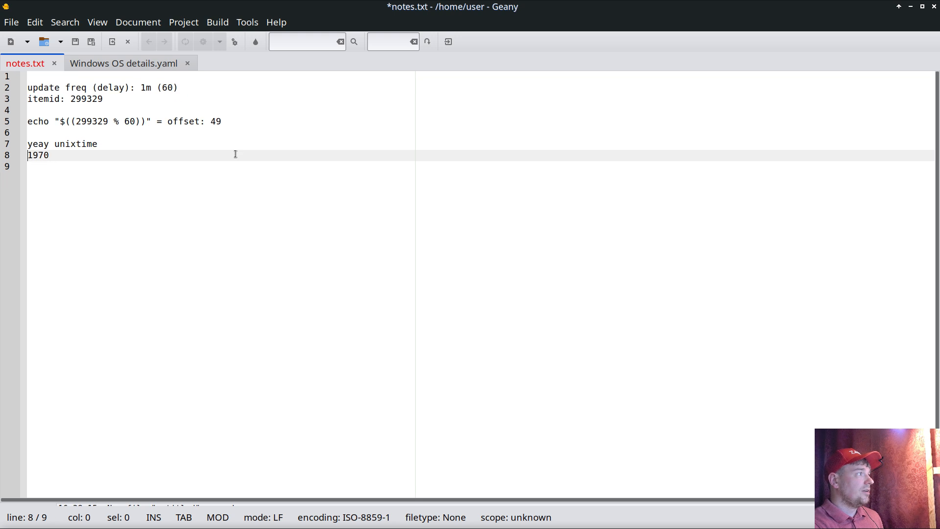
key(End)
text(0)
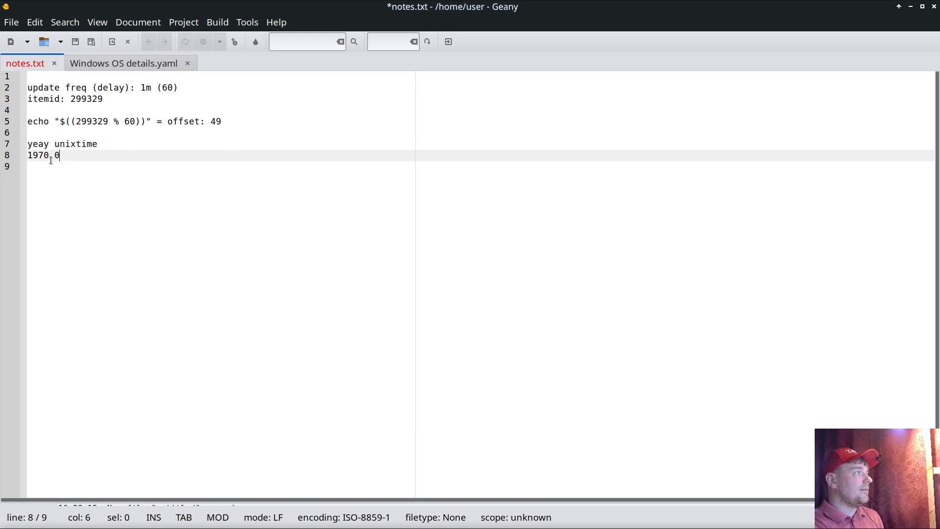
double_click(36, 157)
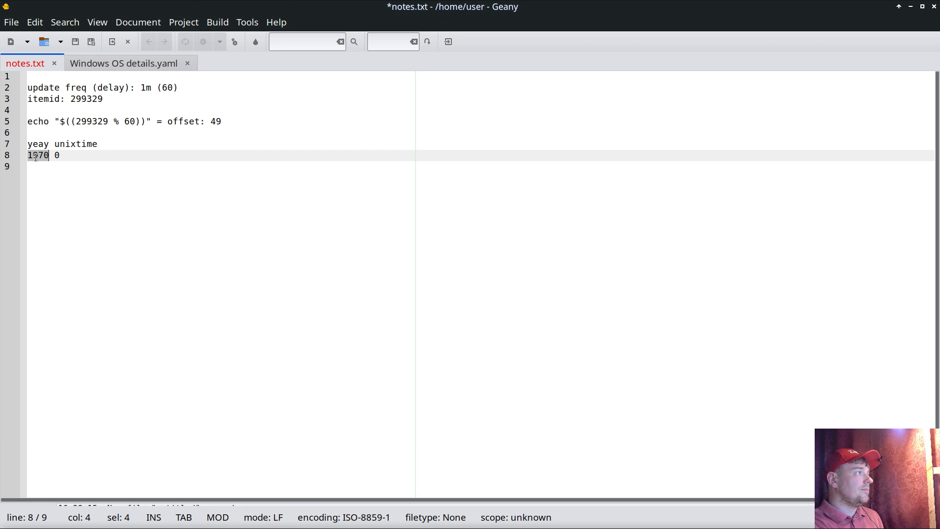
click(61, 158)
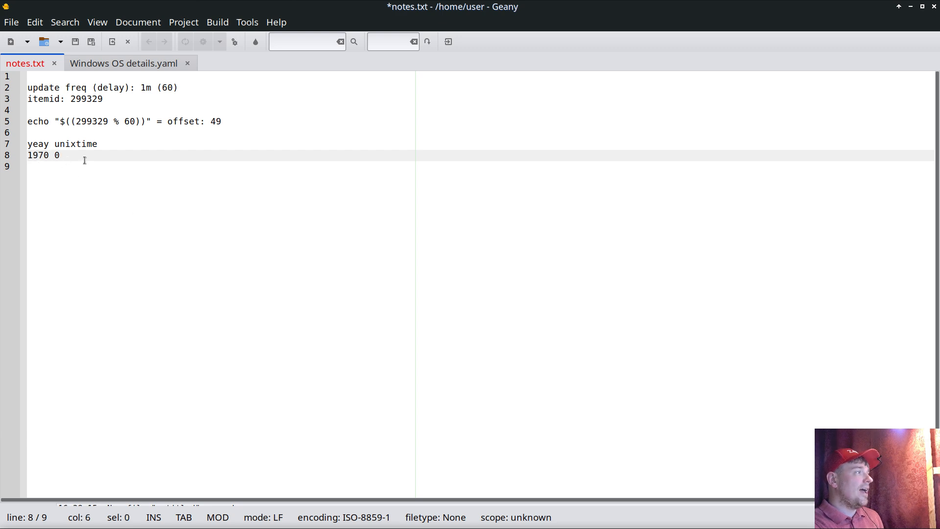
double_click(87, 100)
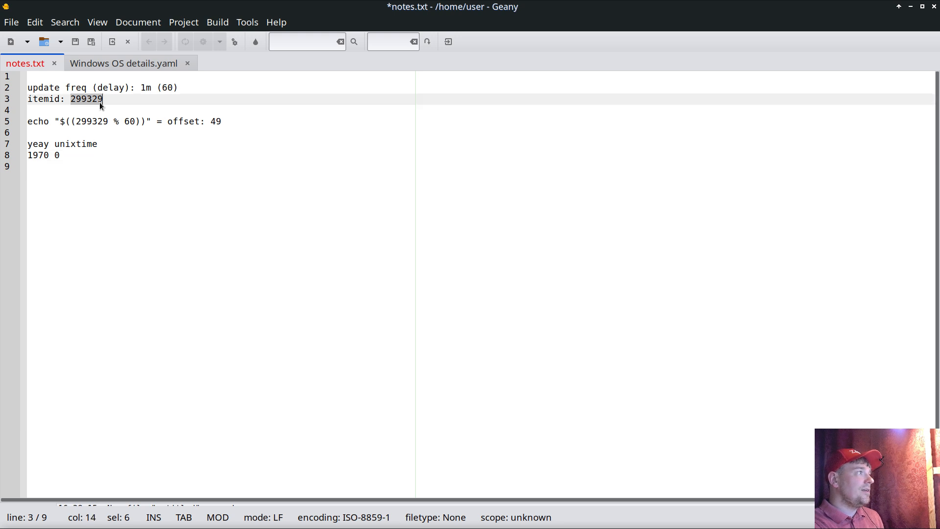
double_click(168, 87)
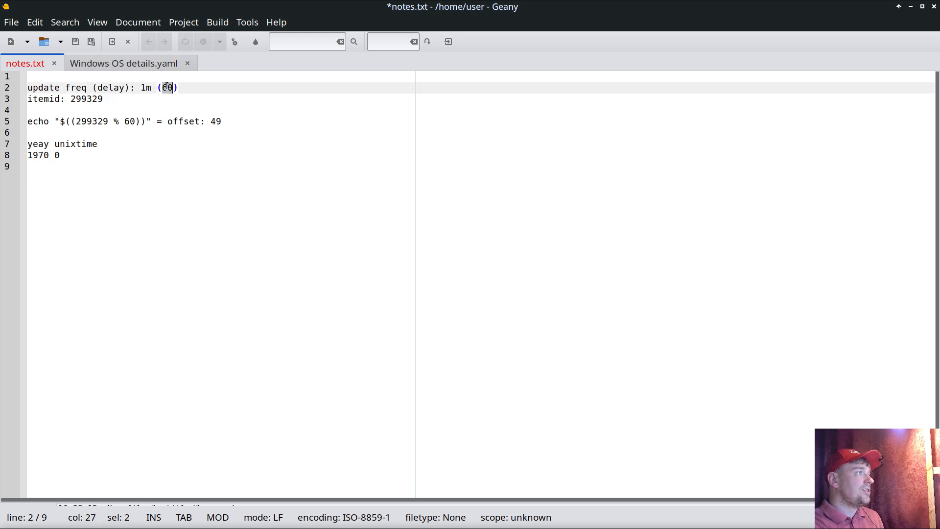
Step: Duplicate the "1970 0" row onto line 9 and change the copy's unixtime value to 49
click(76, 155)
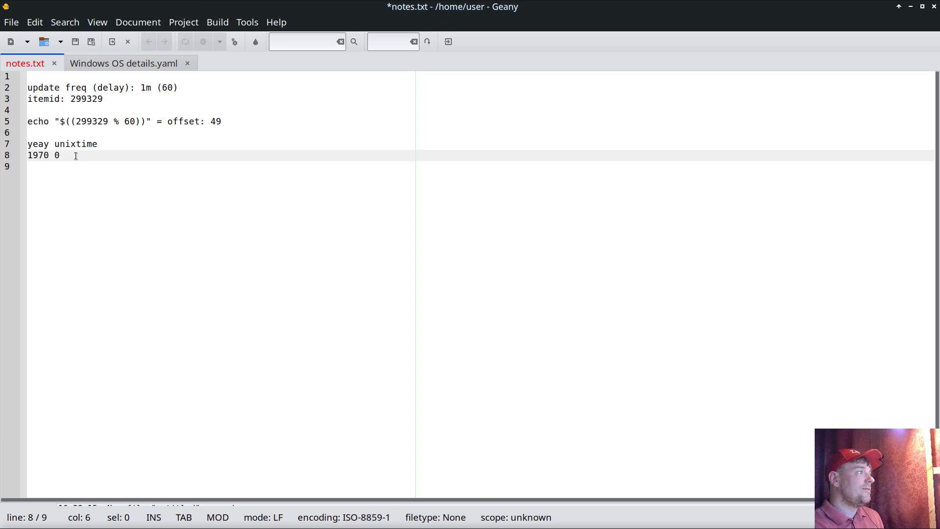
key(Return)
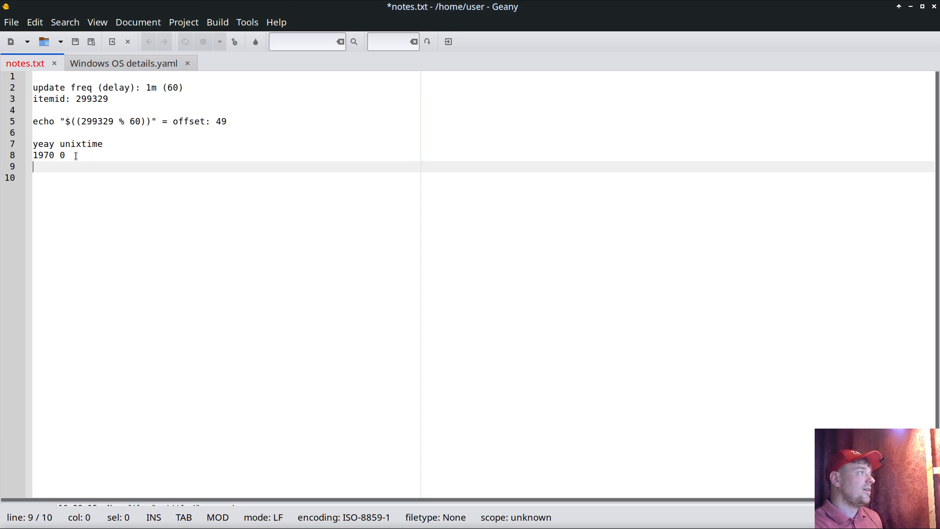
triple_click(55, 156)
key(ctrl+c)
key(ctrl+v)
key(ctrl+v)
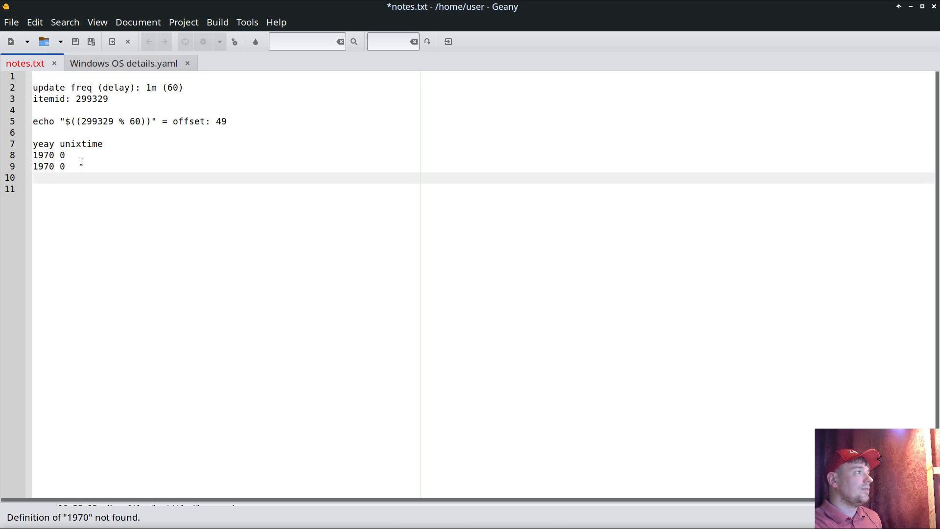
click(75, 167)
key(BackSpace)
text(49)
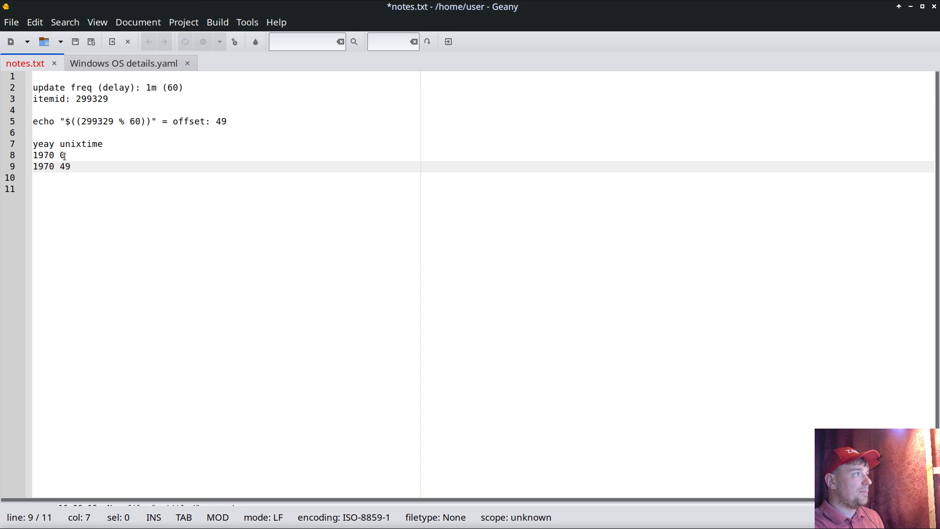
triple_click(55, 155)
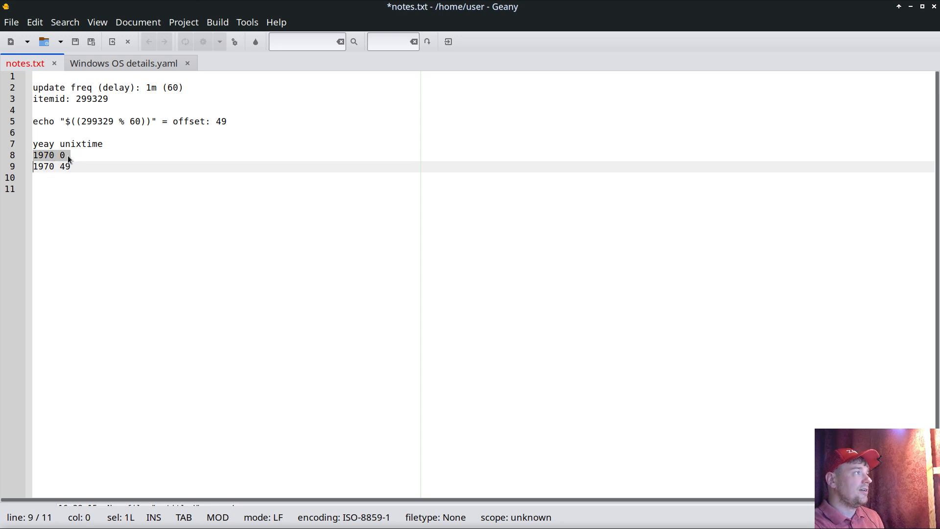
click(85, 156)
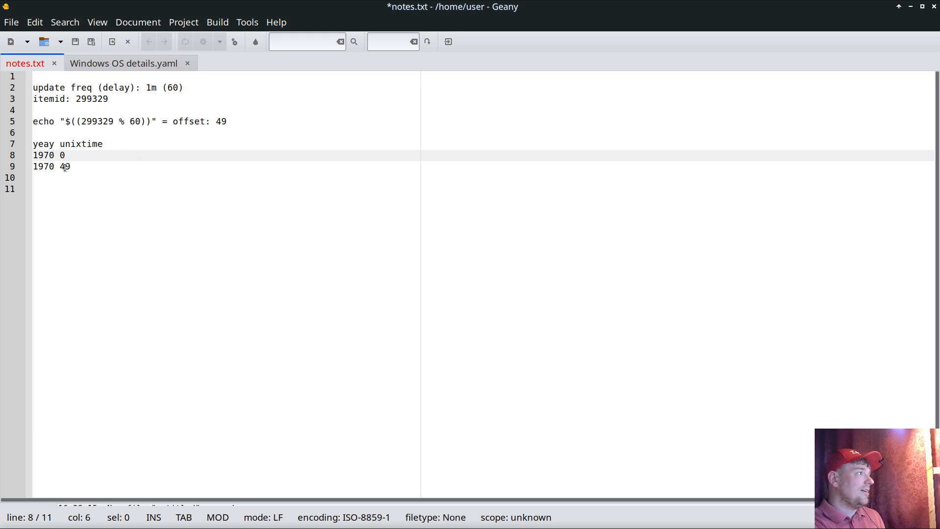
double_click(67, 166)
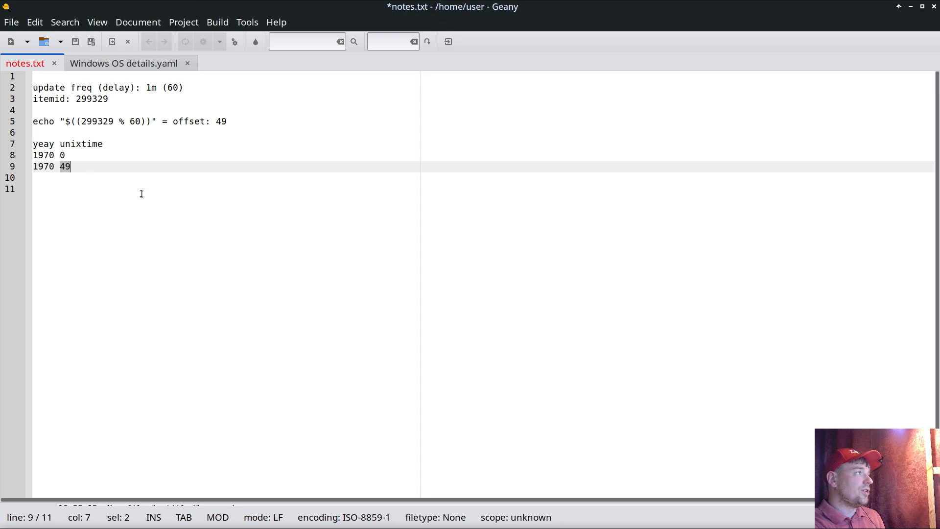
Step: Append "(+60)" to the "1970 49" row on line 9 of the notes
click(77, 167)
text(49 ()
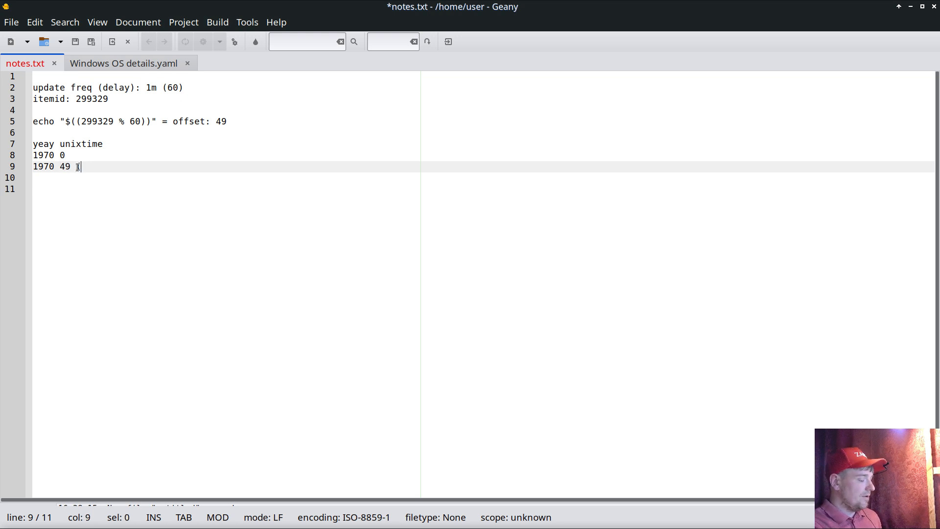
text(+60))
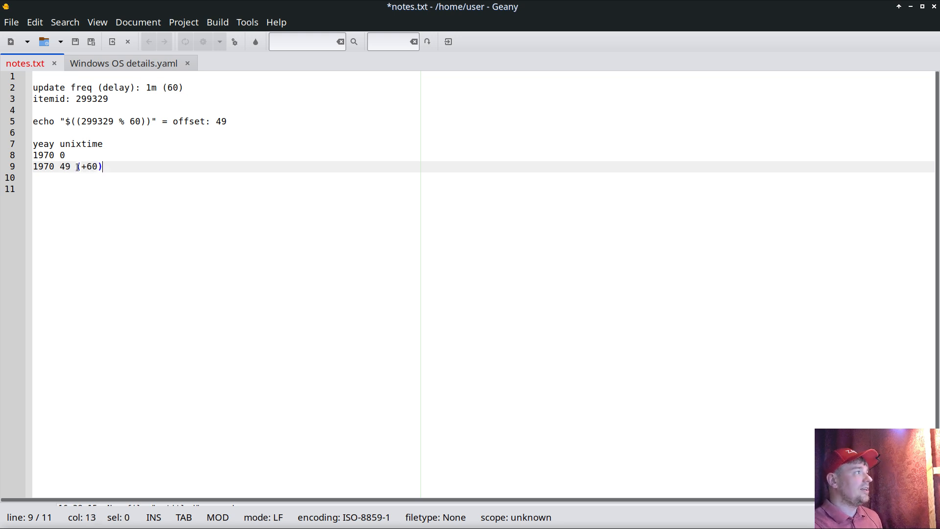
Step: Duplicate the "1970 49 (+60)" row onto line 10 and change the copy's unixtime value to 109
key(shift+Home)
key(ctrl+c)
key(End)
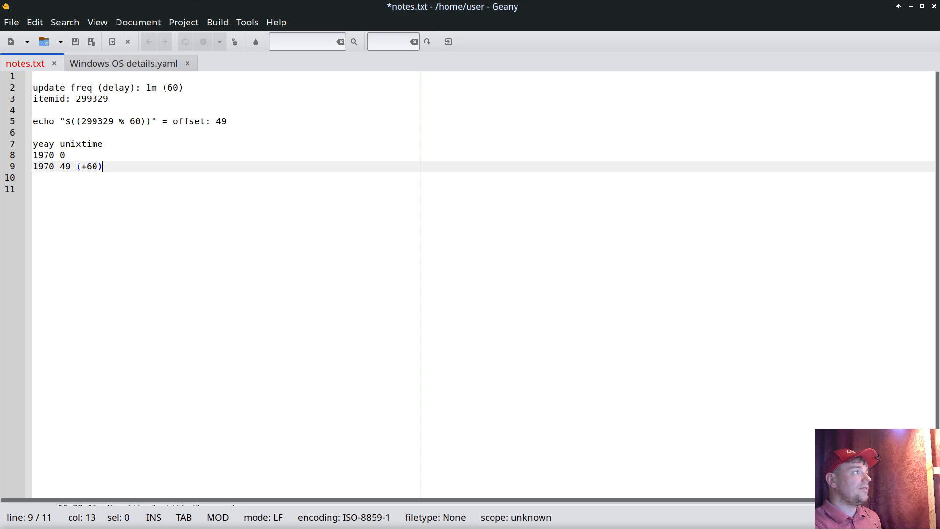
key(Return)
key(ctrl+v)
click(65, 177)
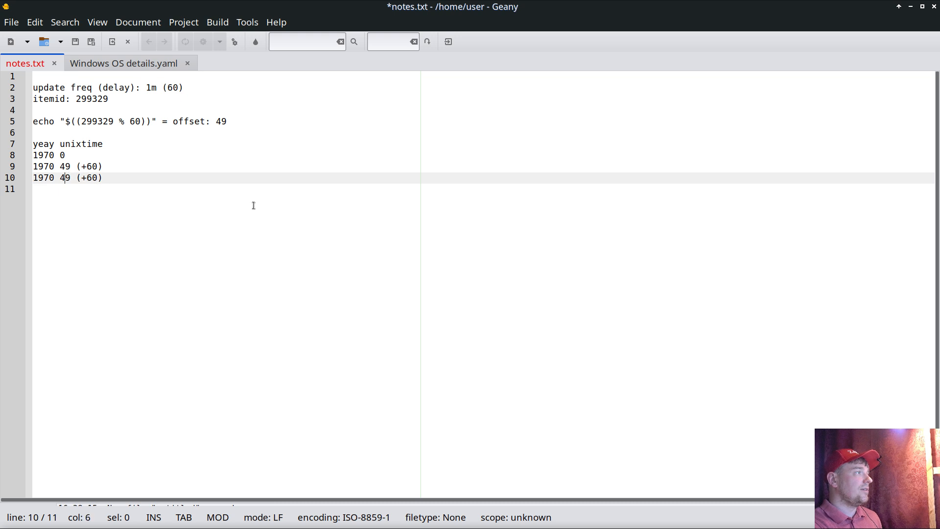
key(BackSpace)
text(10)
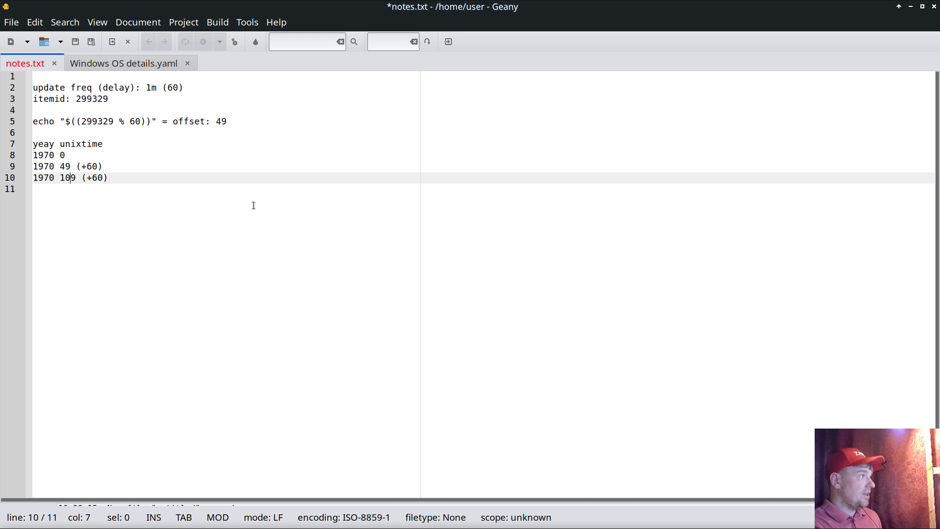
Step: Review the notes, comparing the +60 increment with the update delay, the line 10 values, and the item ID
double_click(95, 167)
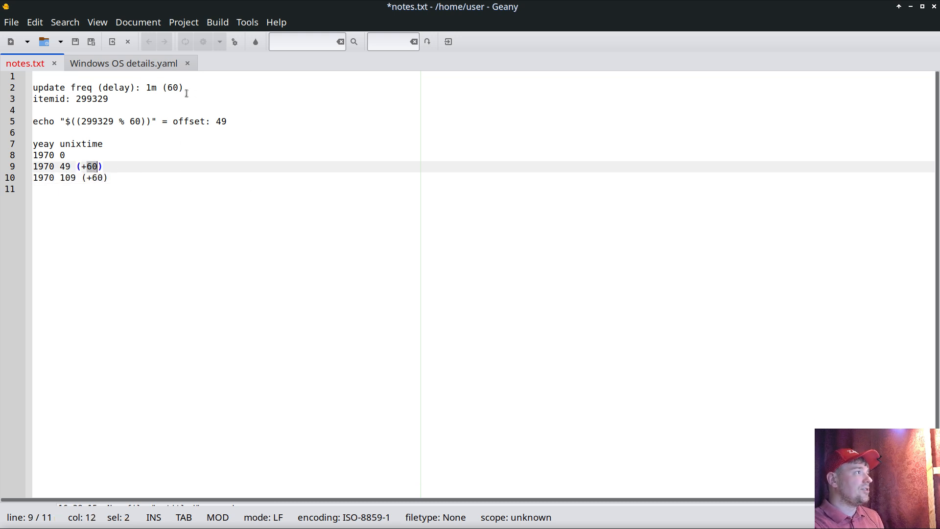
double_click(171, 89)
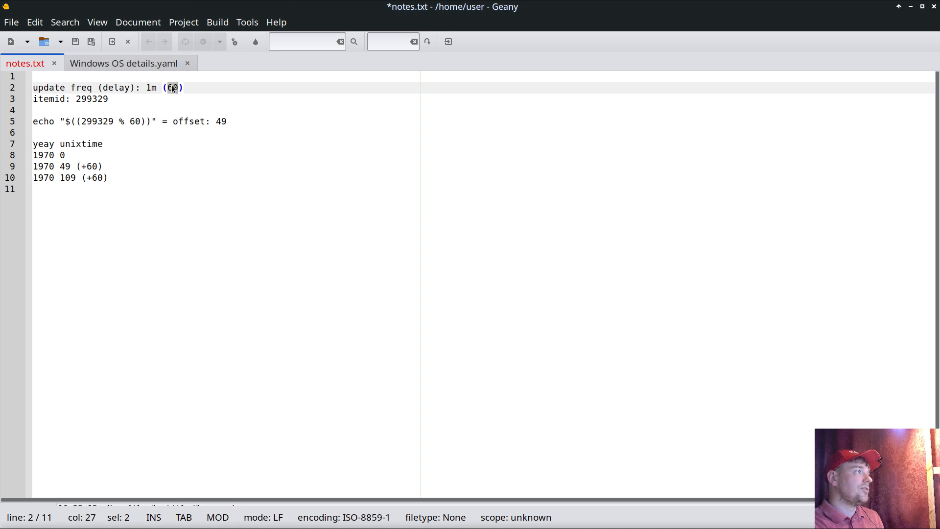
double_click(68, 179)
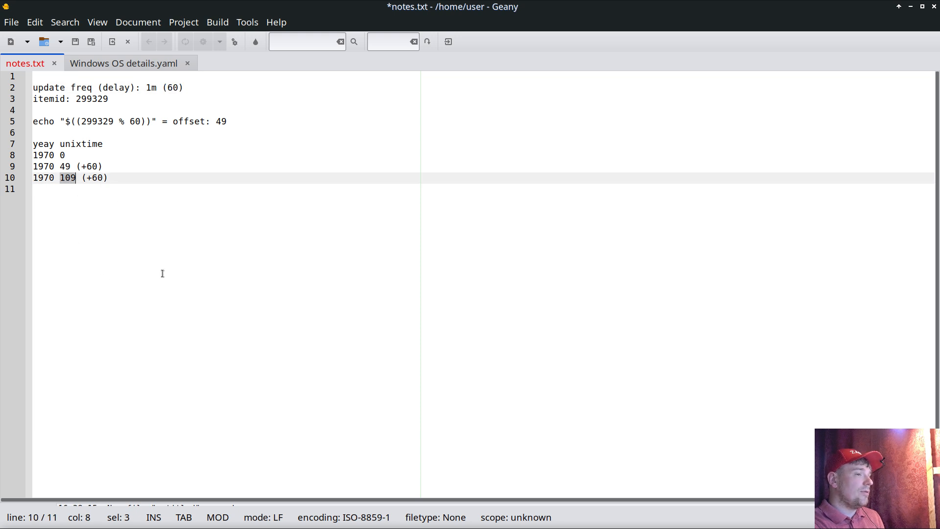
click(41, 178)
double_click(40, 178)
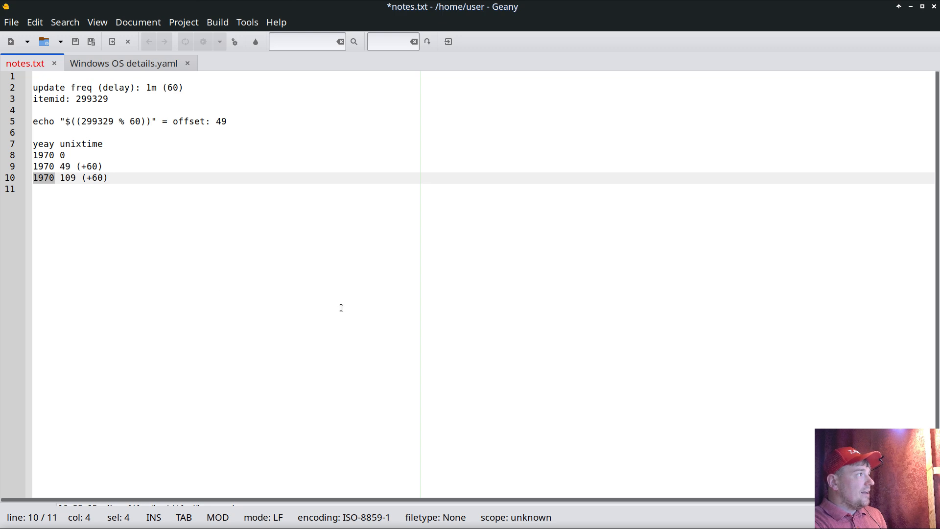
click(192, 271)
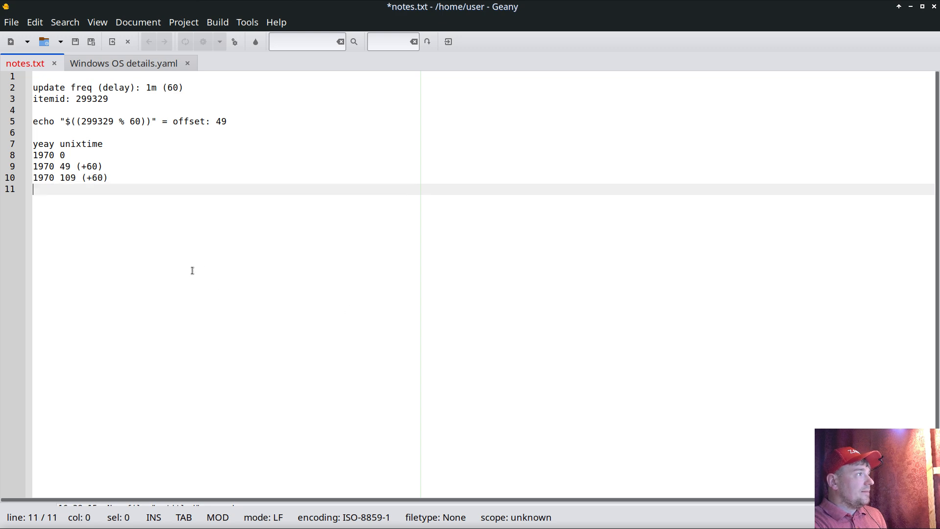
double_click(96, 99)
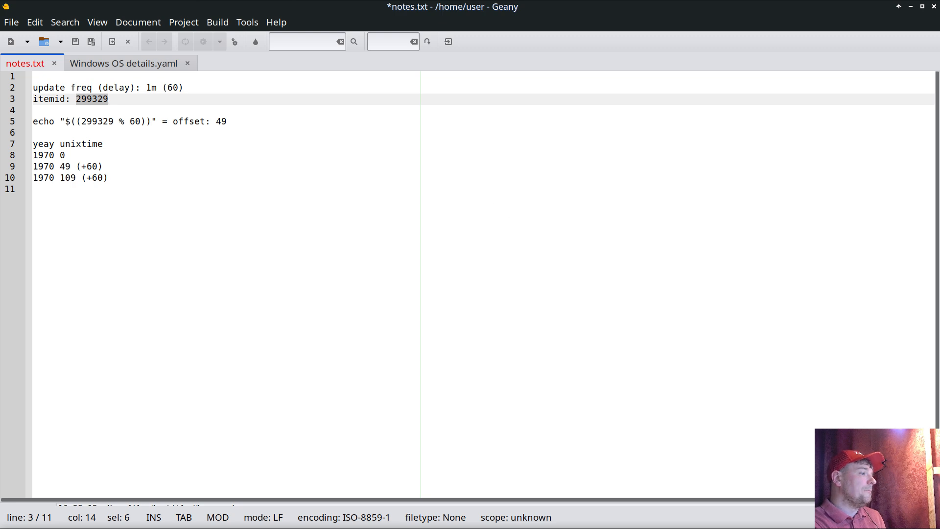
Step: Switch to Zabbix in the browser, open the Windows OS details template's wmi item prototypes, and examine the prototype's wmi.getall key and {#REGISTRY} macro
key(alt+Tab)
mouse_move(6, 208)
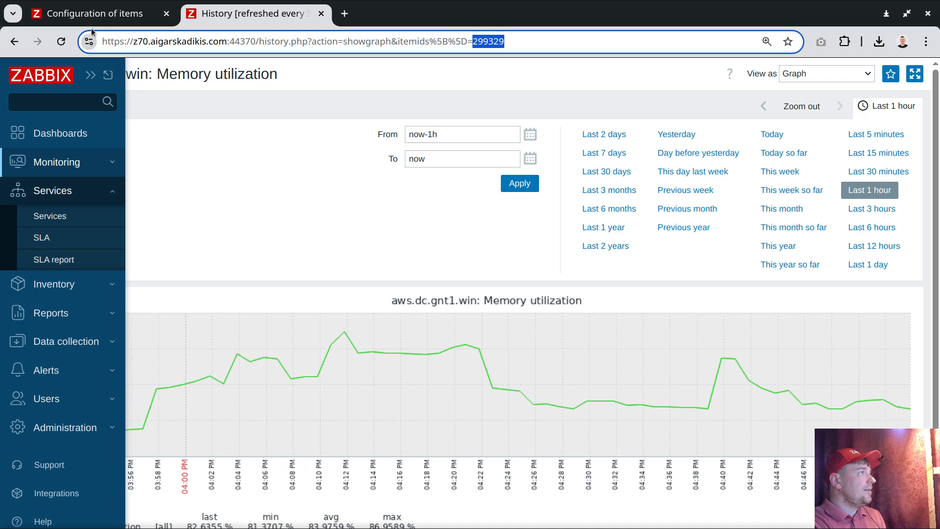
click(62, 341)
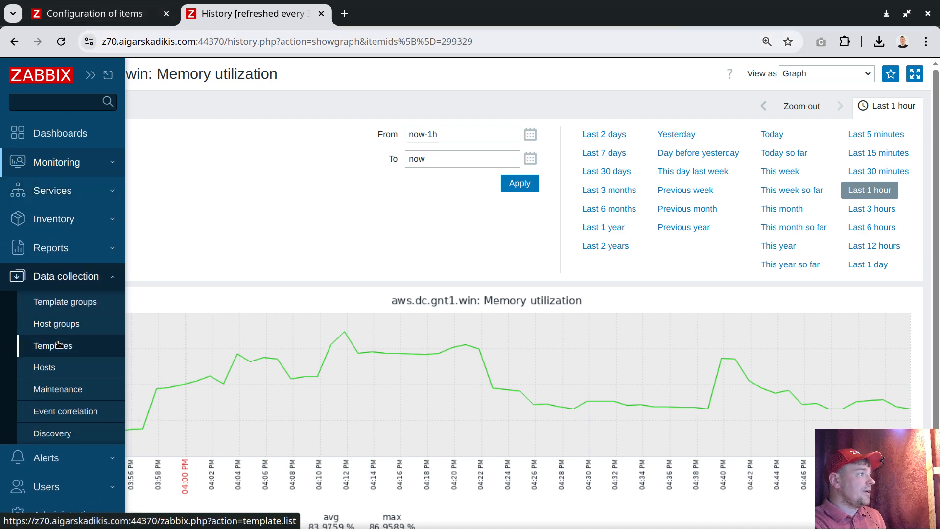
click(59, 347)
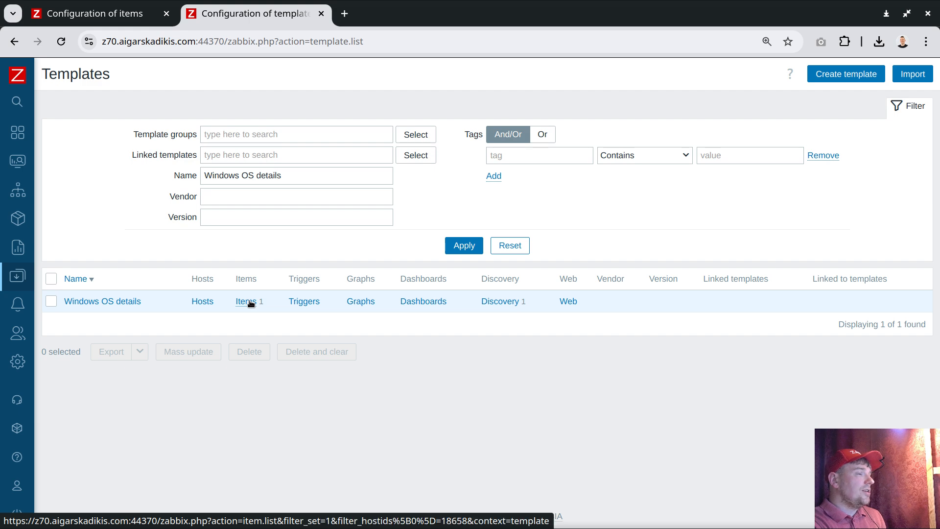
click(498, 301)
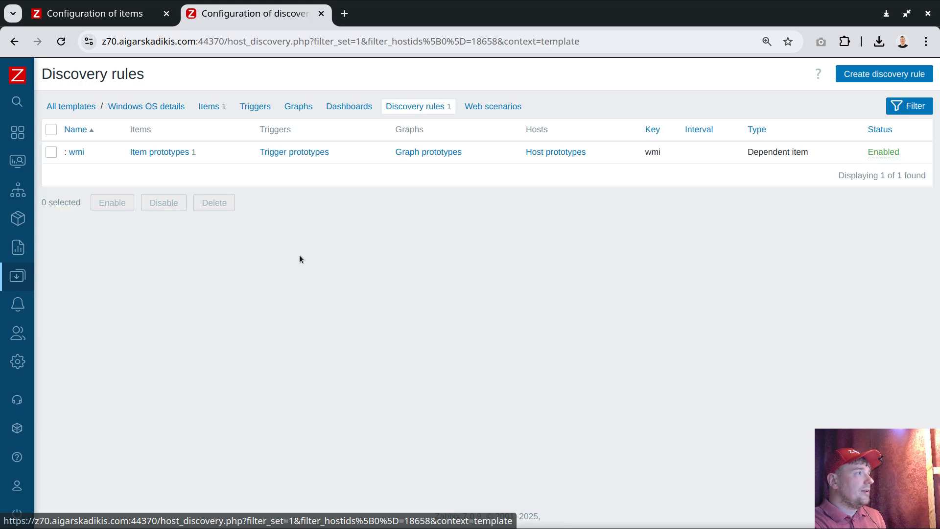
click(157, 153)
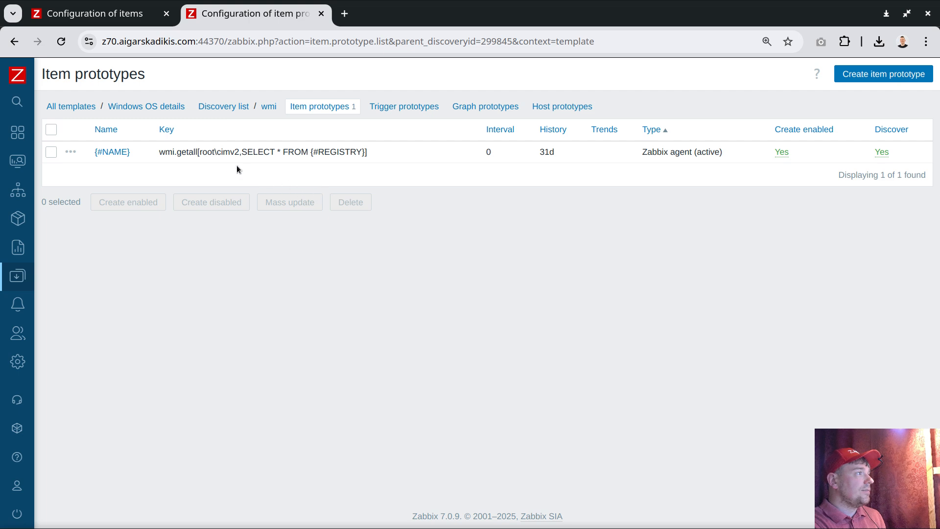
drag(160, 153, 200, 152)
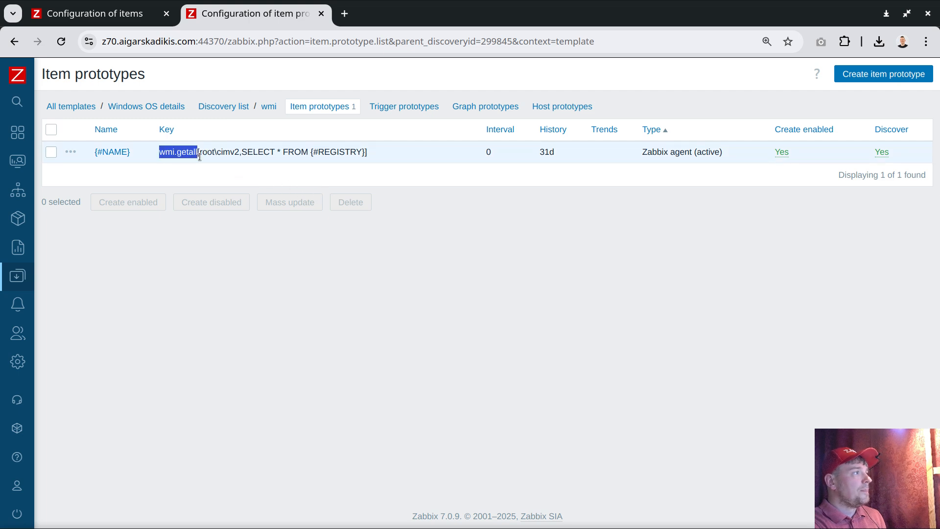
click(221, 174)
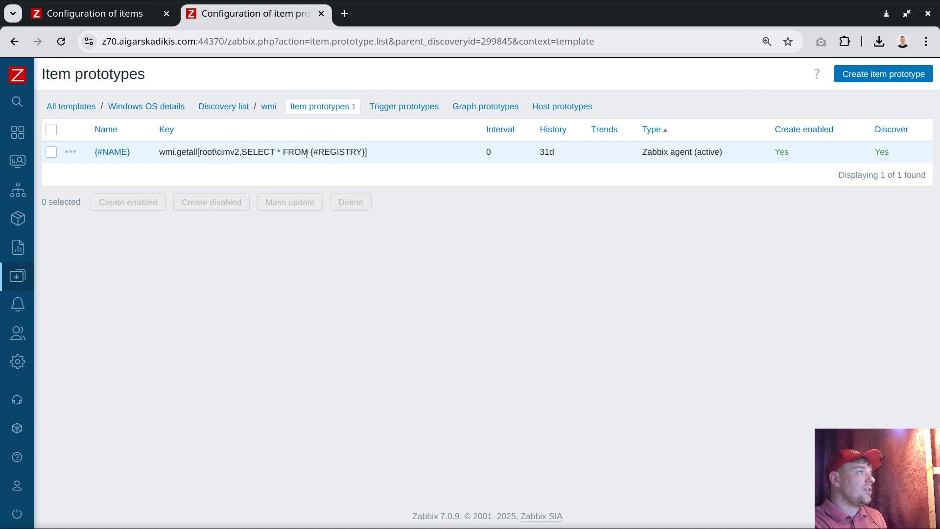
drag(312, 152, 365, 154)
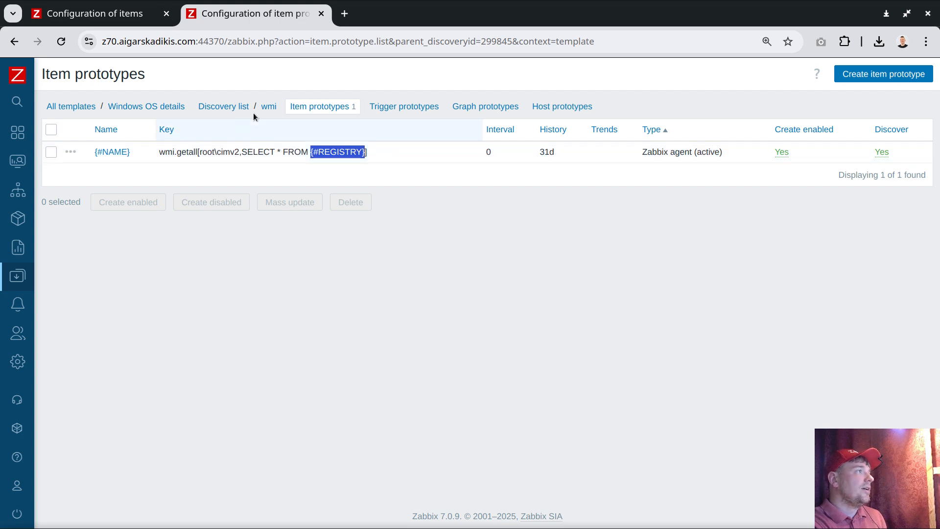
Step: Open the template's select.all.root.cimv2 item, enlarge its formula field, and examine the CSV header and the Win32 class names
click(239, 106)
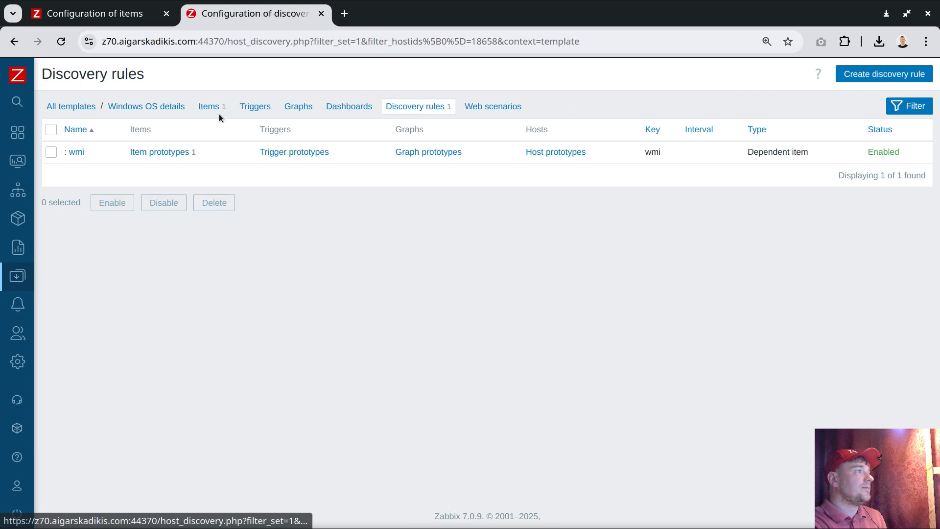
click(208, 108)
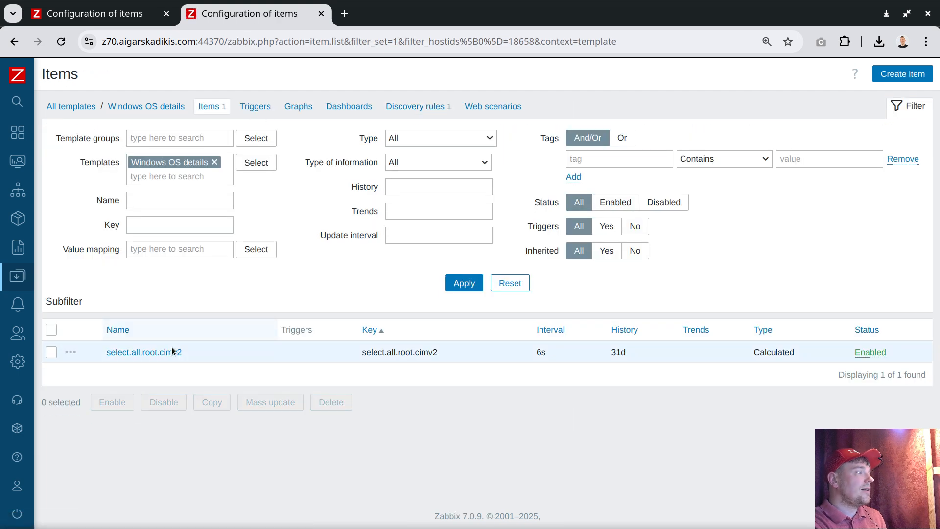
click(168, 353)
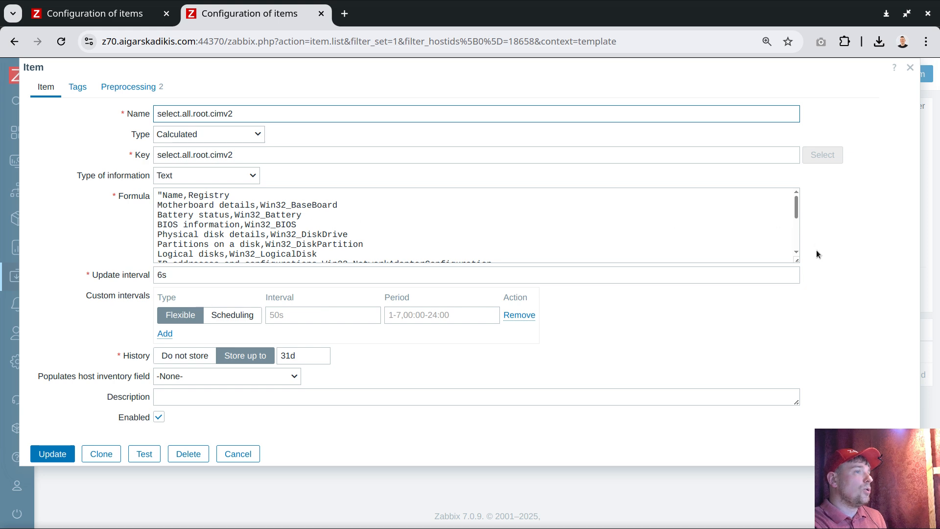
drag(791, 255, 726, 385)
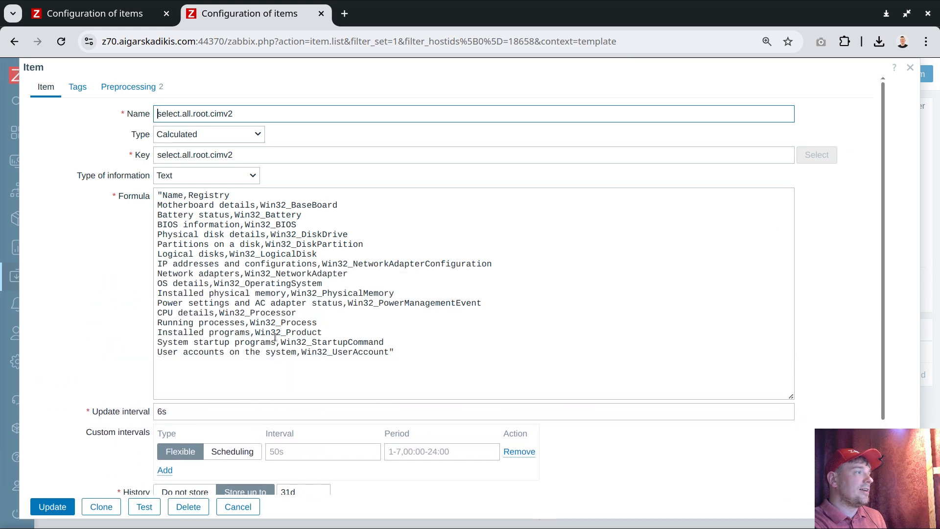
drag(163, 195, 237, 197)
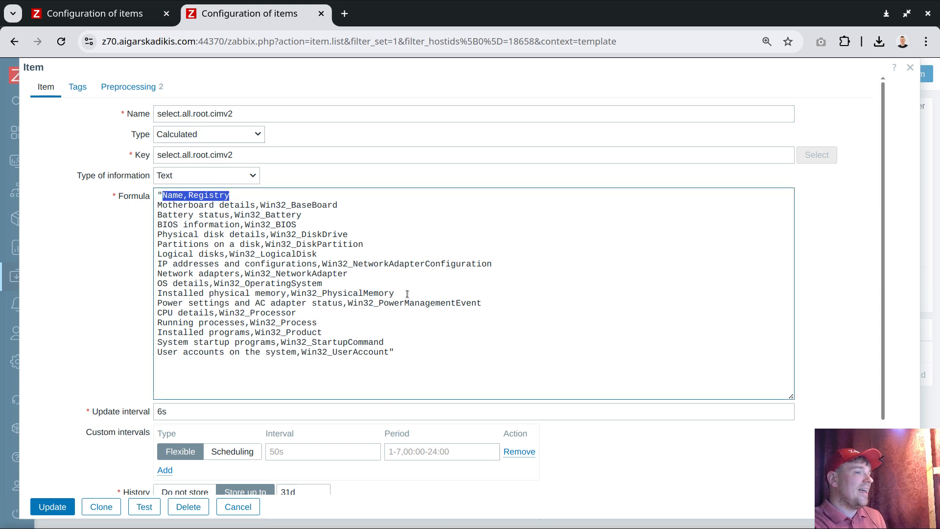
double_click(284, 206)
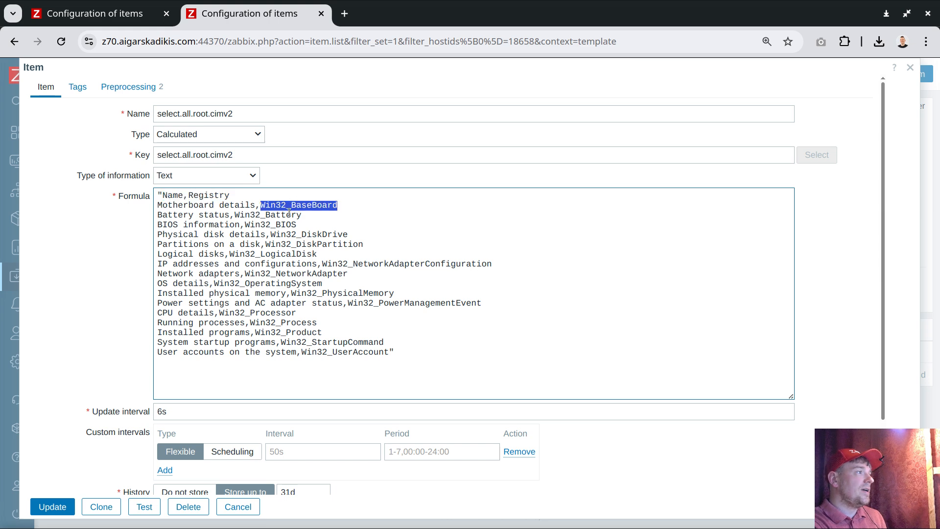
double_click(264, 216)
double_click(279, 225)
double_click(327, 235)
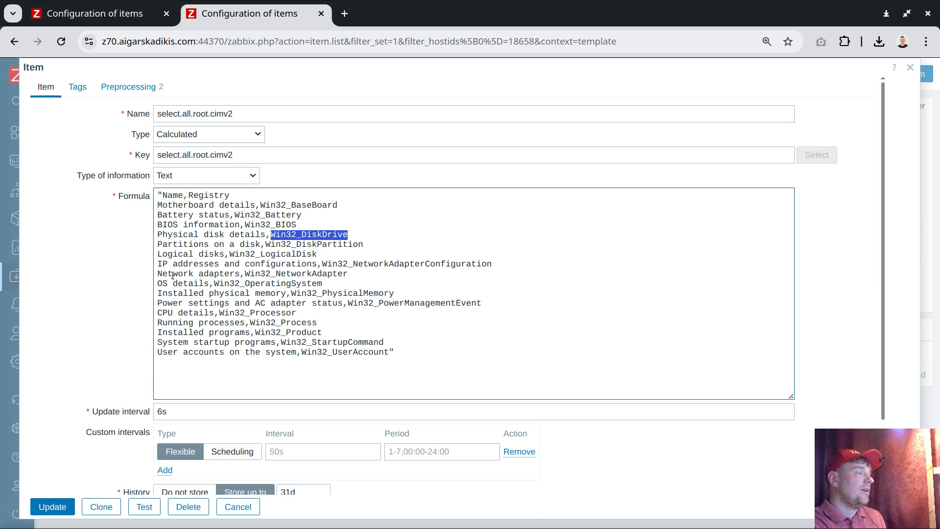
Step: Review the select.all.root.cimv2 item's preprocessing steps and close the item without saving
click(138, 87)
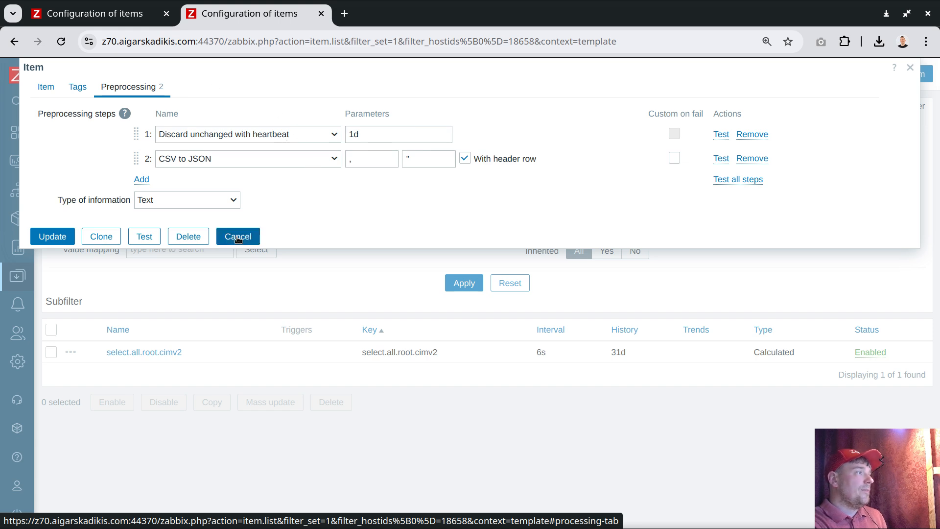
click(46, 87)
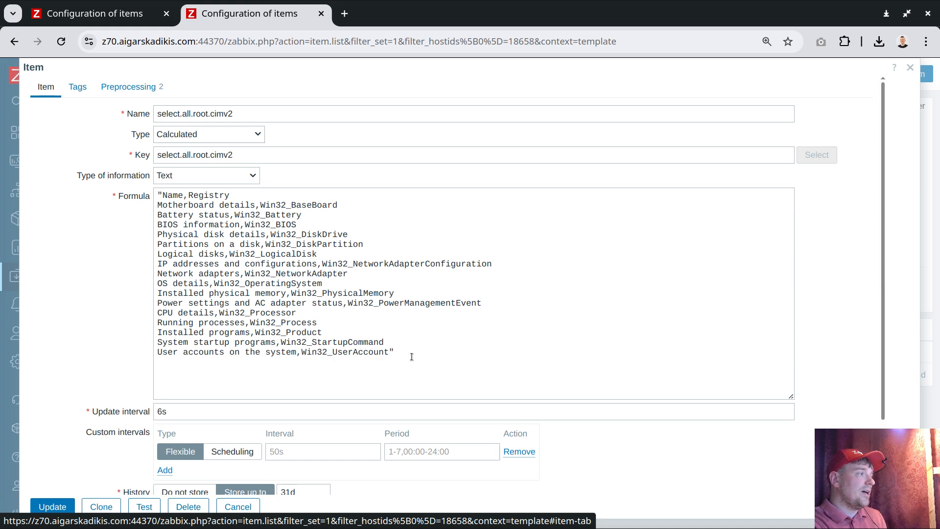
click(248, 506)
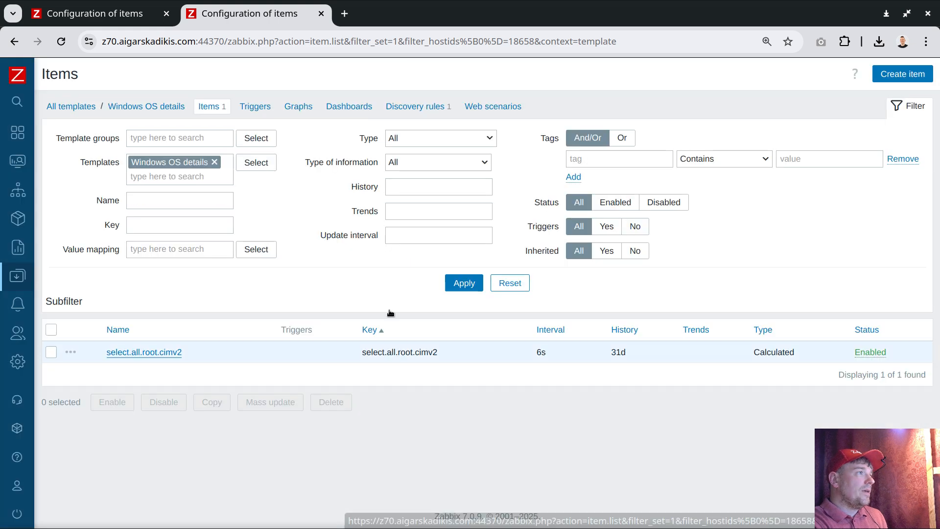
Step: Open the JavaScript preprocessing code of the template's wmi discovery rule
click(420, 108)
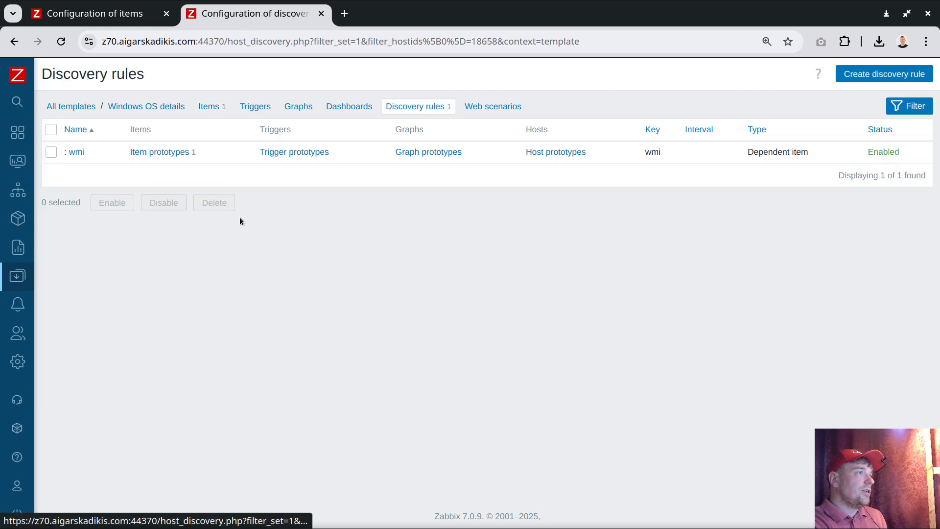
click(78, 152)
click(142, 130)
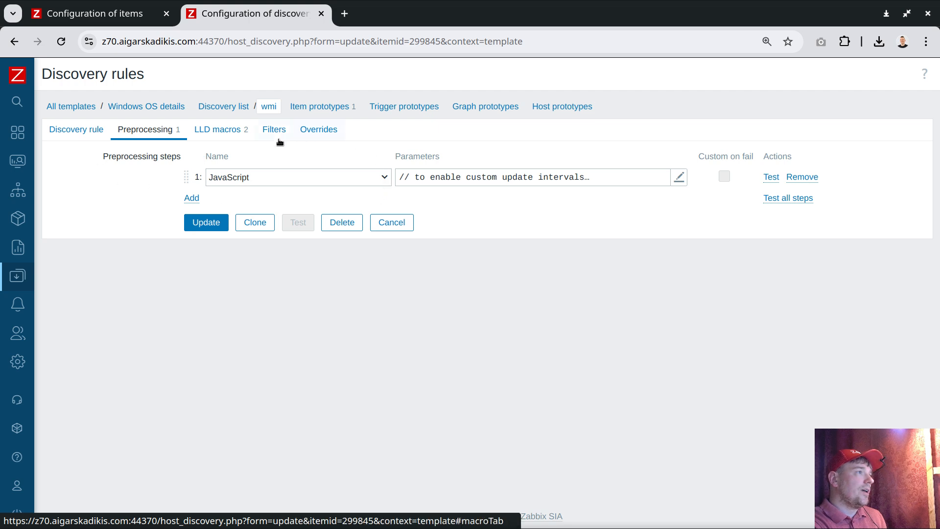
click(471, 177)
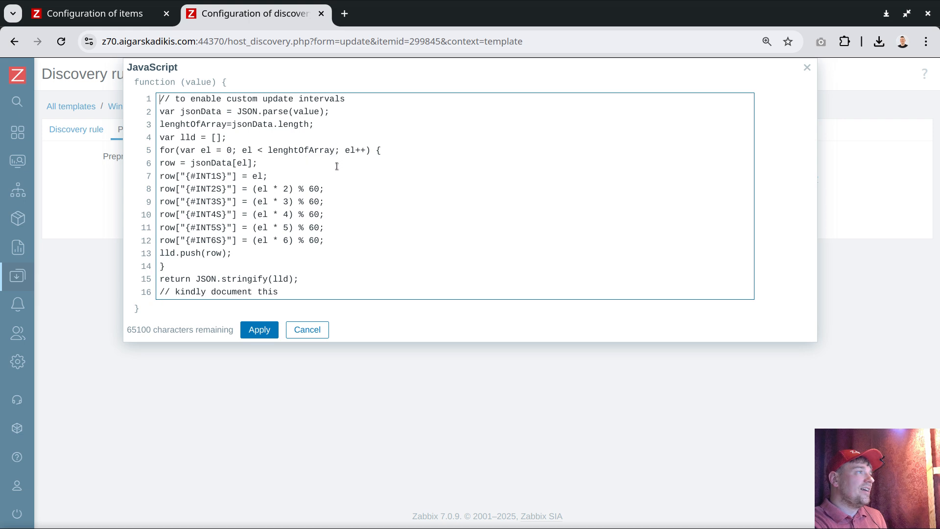
Step: Examine the loop's lenghtOfArray limit and the line assigning el to the {#INT1S} macro in the JavaScript code
double_click(301, 151)
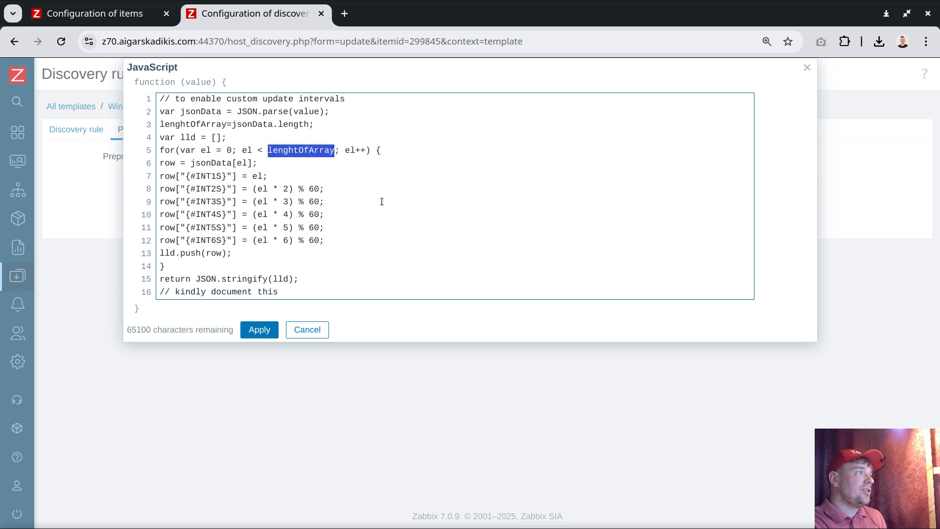
drag(186, 176, 227, 177)
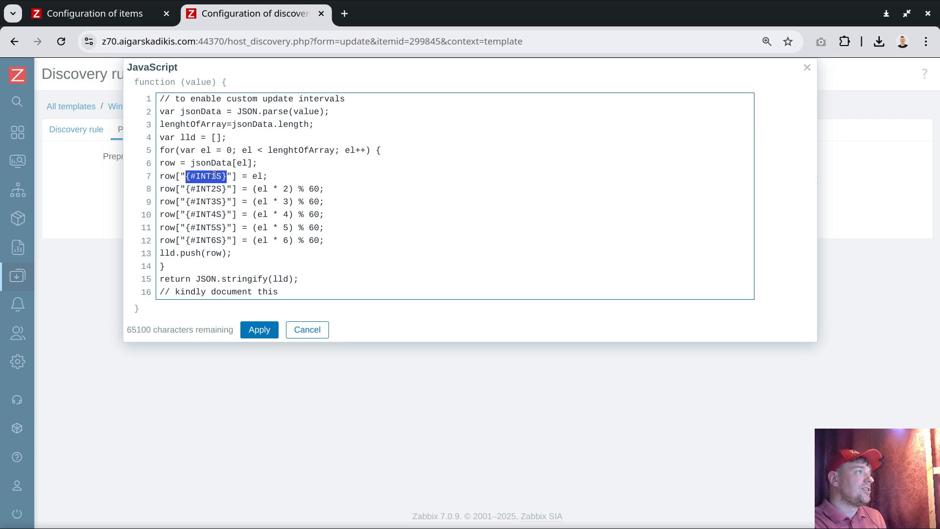
click(239, 177)
drag(196, 175, 211, 176)
double_click(258, 176)
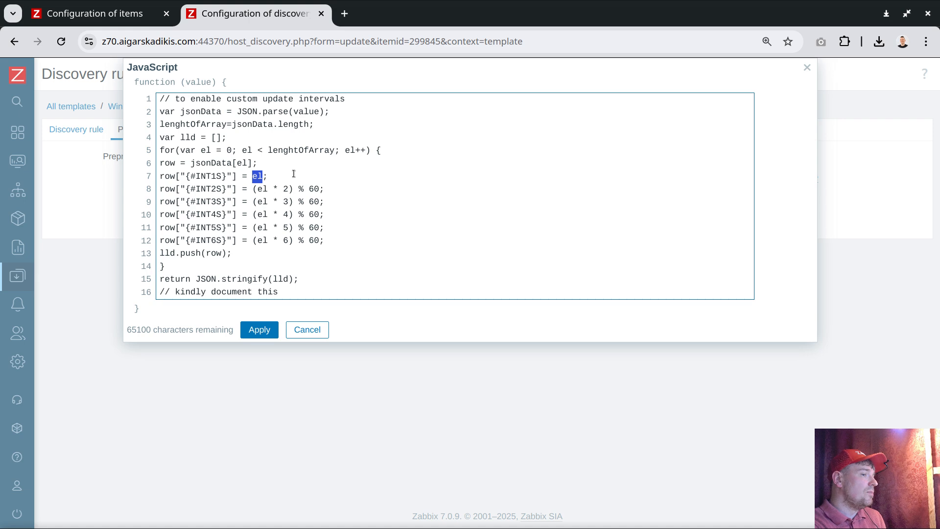
Step: Examine the multiplier and modulo 60 expressions for {#INT2S}, {#INT3S} and {#INT4S} in the JavaScript code, and close it without applying
double_click(210, 189)
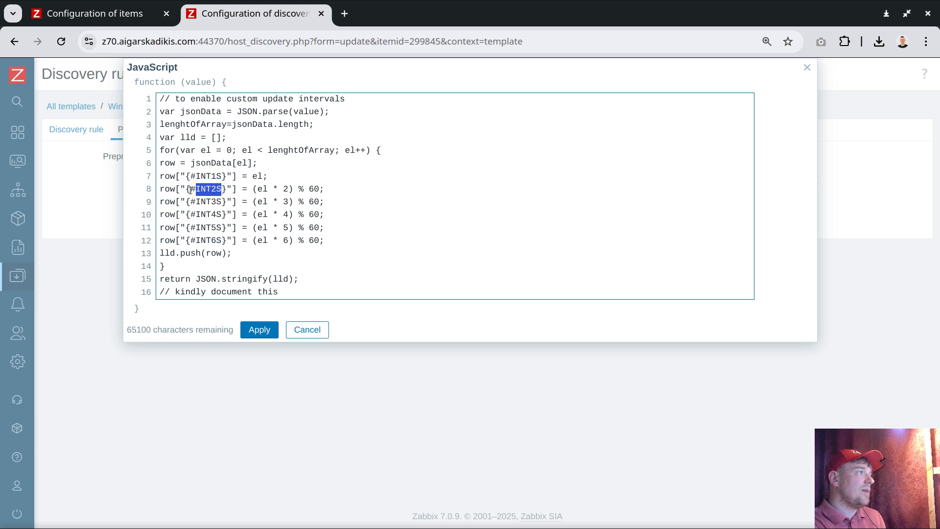
drag(186, 189, 226, 190)
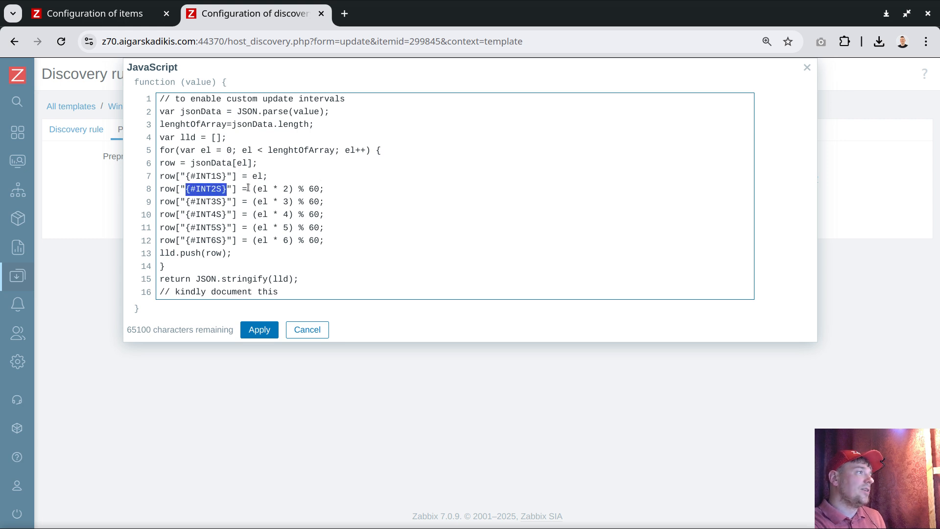
drag(255, 189, 293, 192)
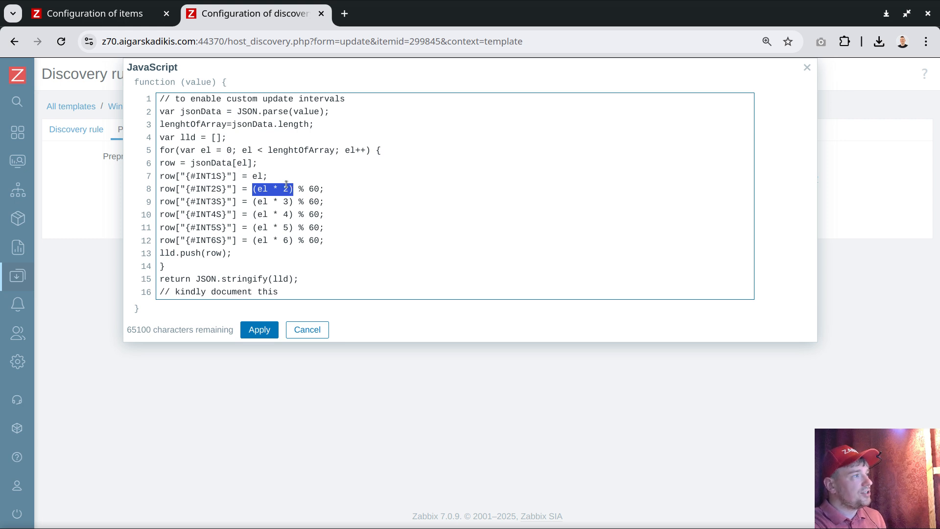
click(284, 202)
double_click(284, 202)
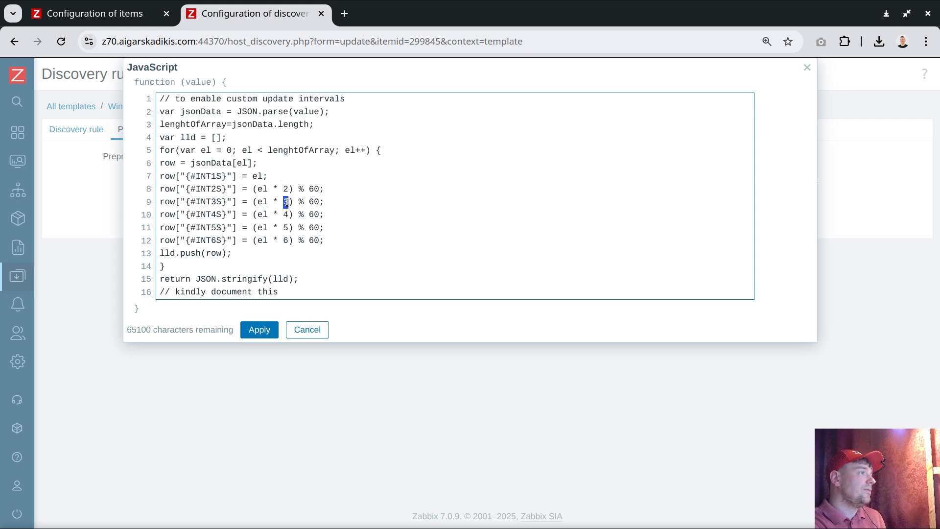
click(321, 204)
drag(248, 203, 319, 204)
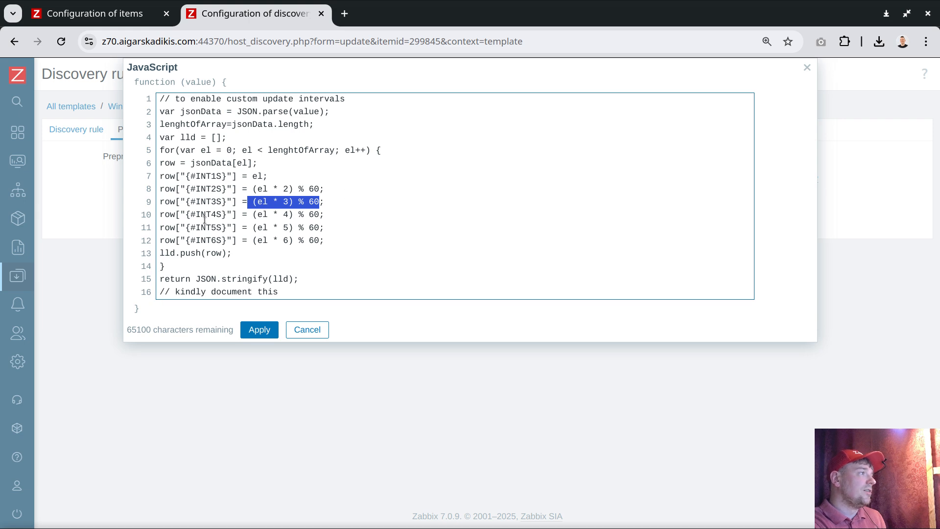
drag(187, 215, 225, 216)
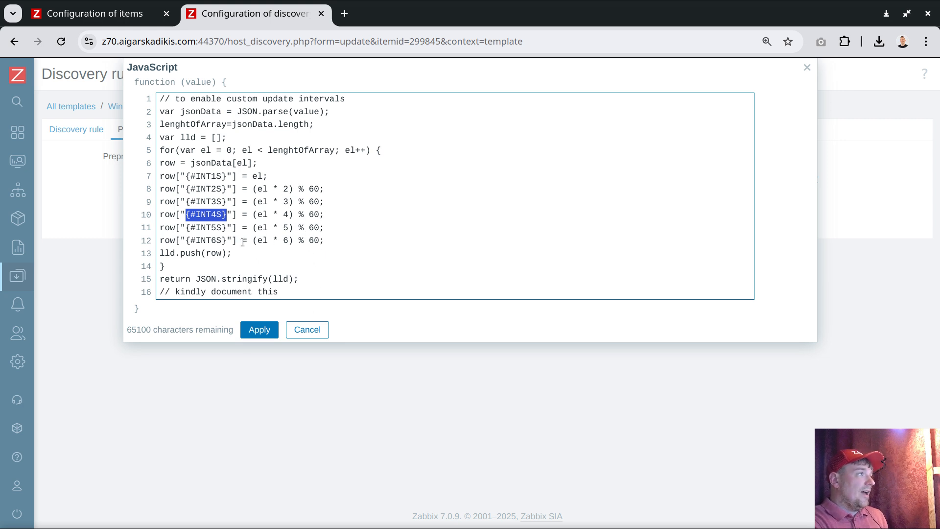
click(307, 329)
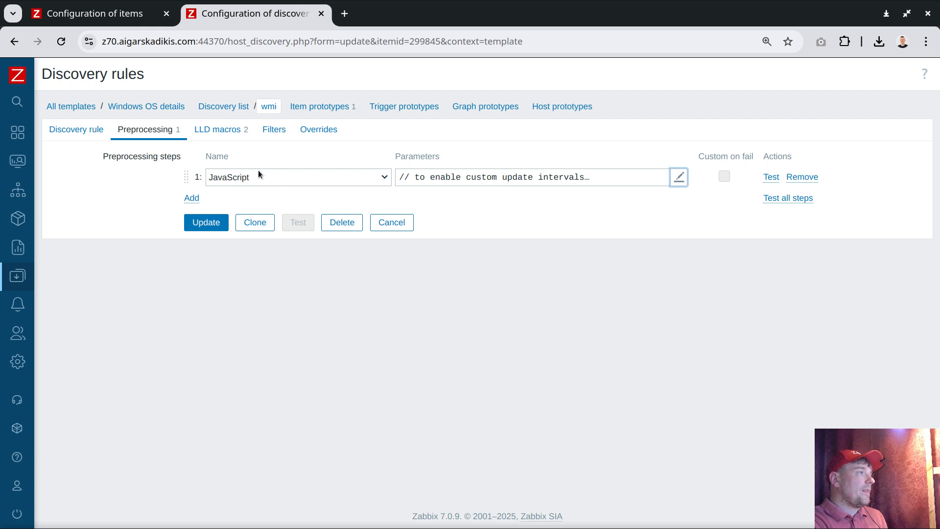
Step: Review the wmi discovery rule's LLD macros and open its item prototypes list
click(230, 131)
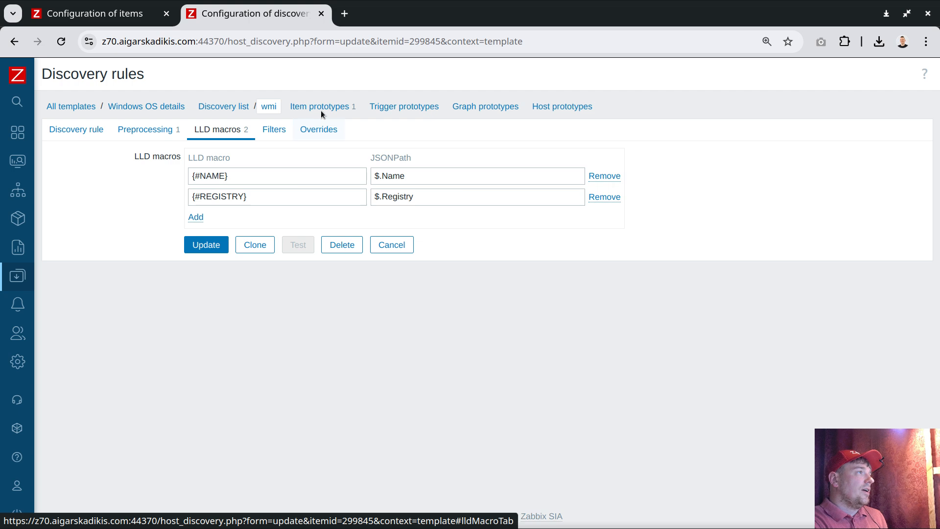
click(306, 107)
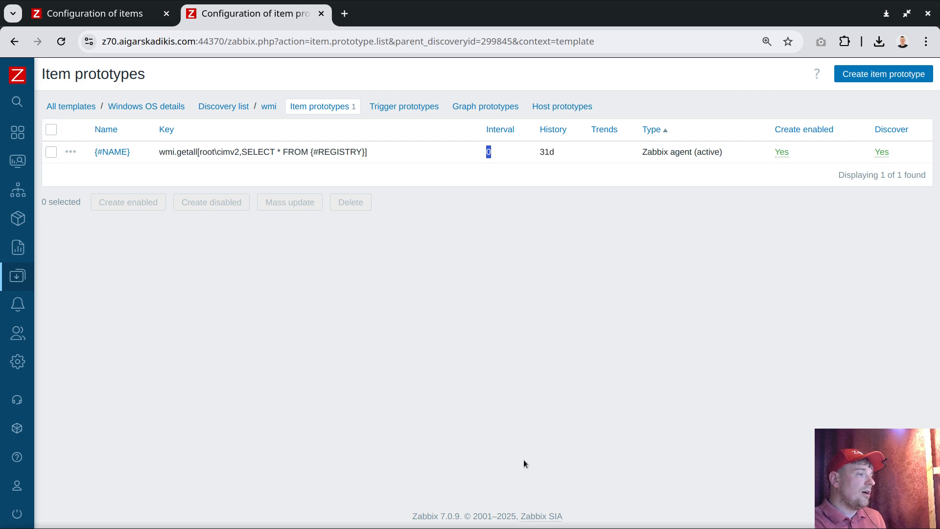
Step: Switch to Geany to revisit the offset calculation and unixtime lines in notes.txt, and return to the browser
key(alt+Tab)
drag(114, 203, 59, 122)
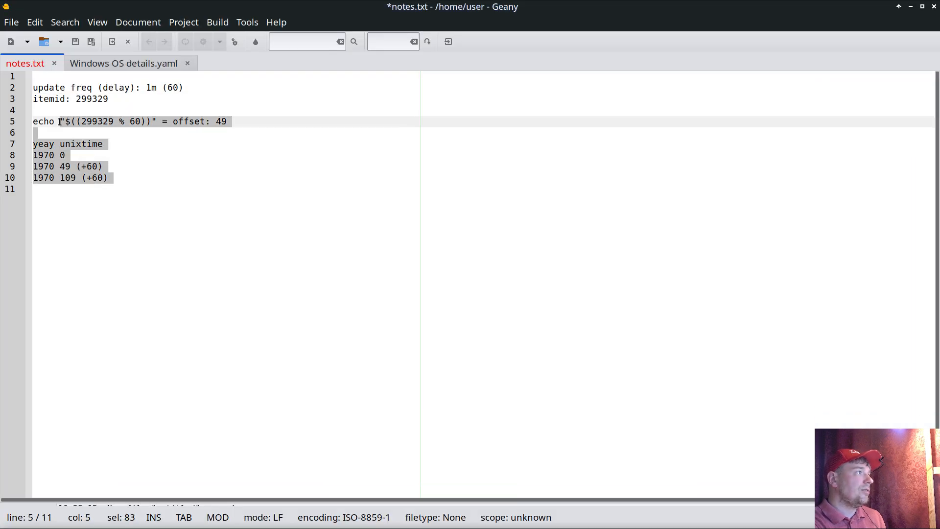
click(910, 6)
Step: Examine the {#NAME} item prototype's update interval and its {$UPD:"{#INT1S}"} scheduling interval, and close the prototype without saving
click(111, 151)
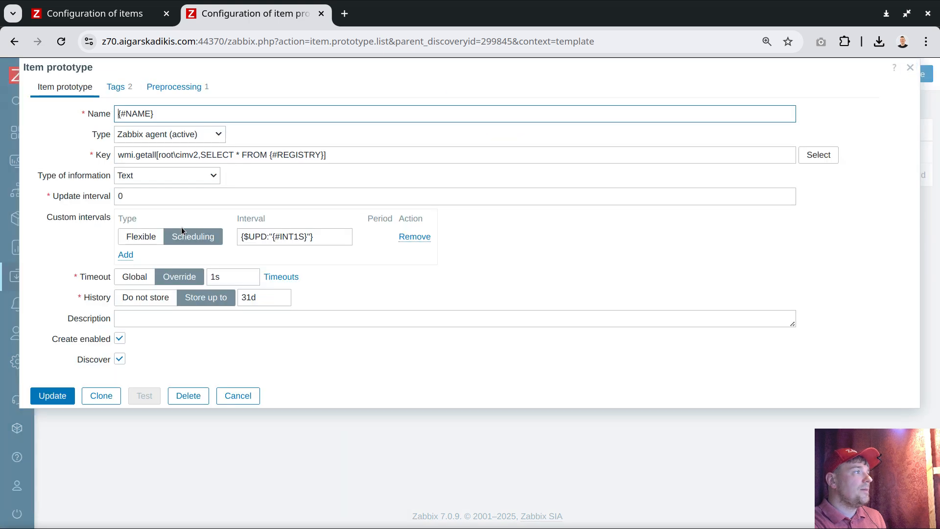
click(126, 197)
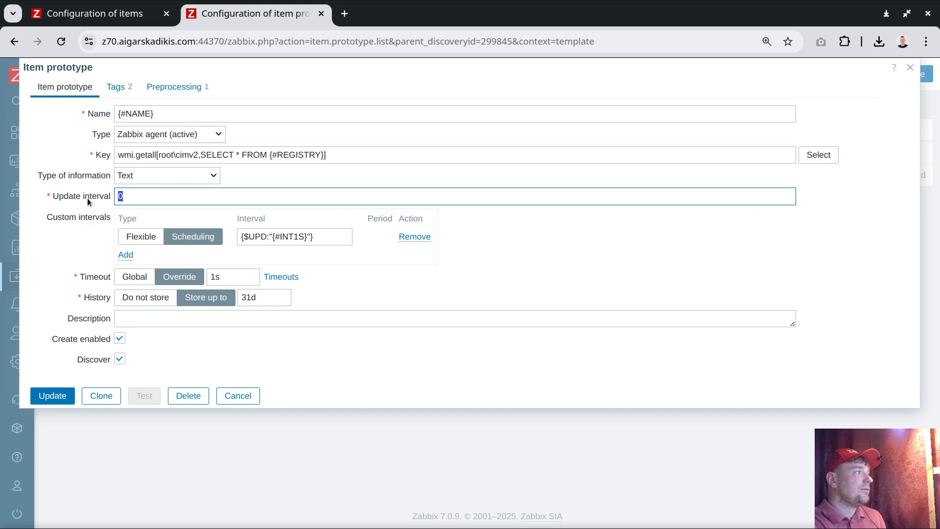
drag(47, 217, 116, 221)
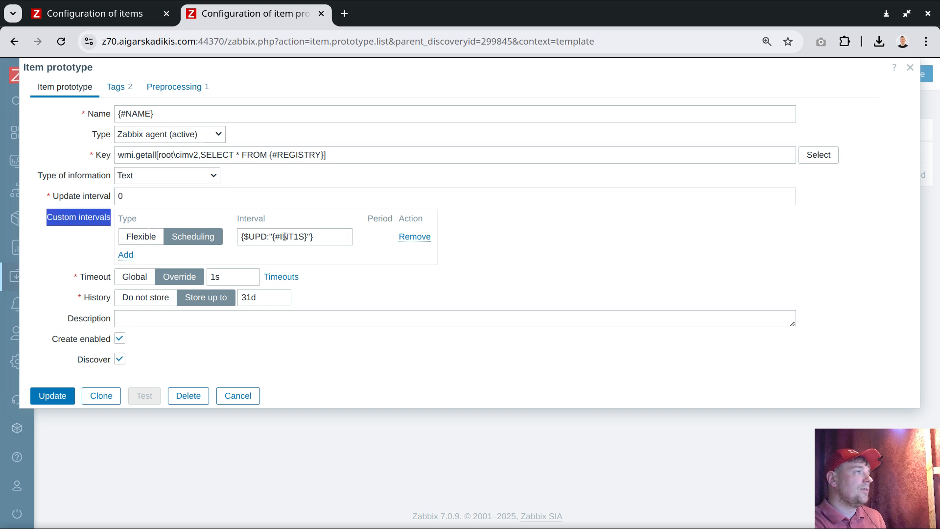
drag(322, 239, 230, 235)
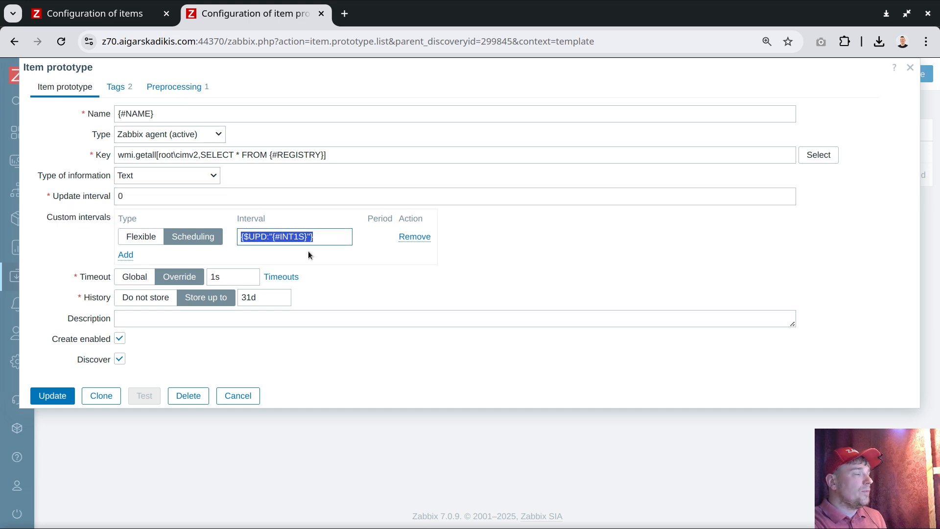
click(327, 240)
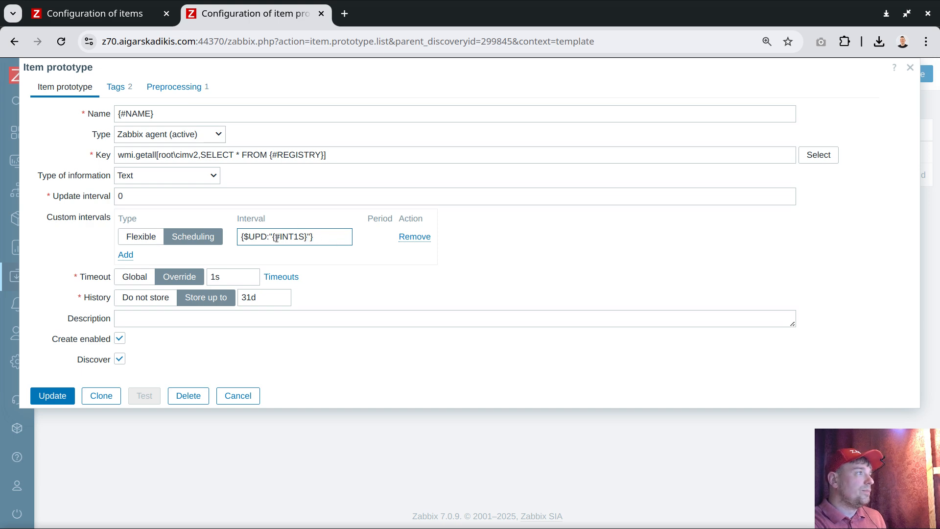
drag(273, 237, 307, 238)
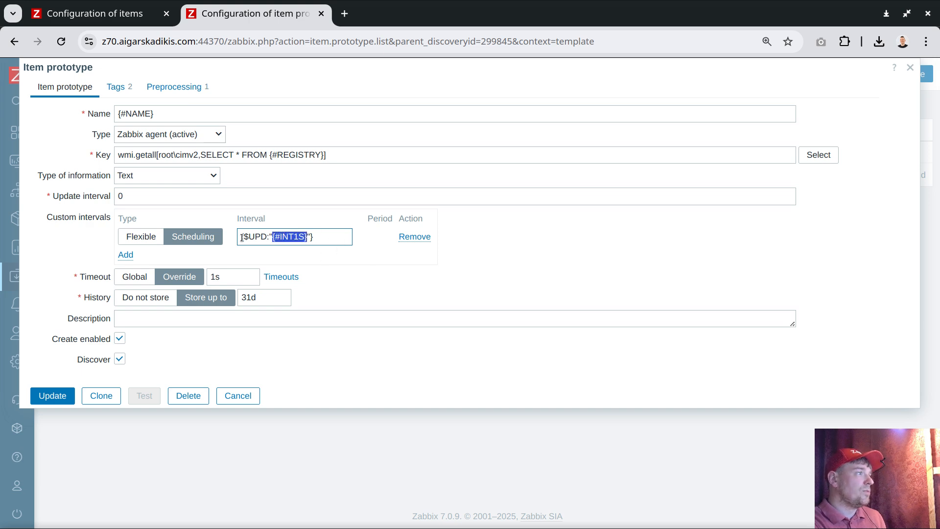
drag(242, 238, 273, 238)
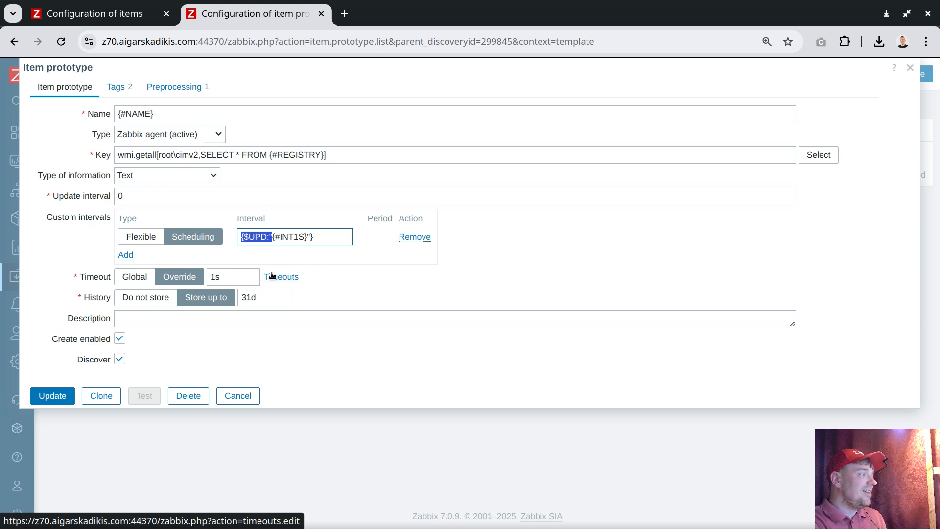
click(236, 396)
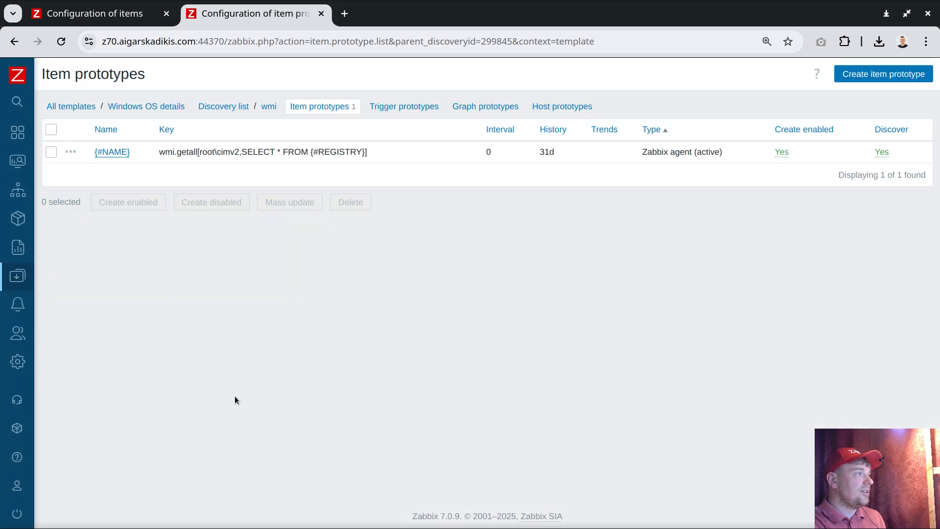
Step: Review the {$UPD} macros of the Windows OS details template and close the template without saving
click(135, 107)
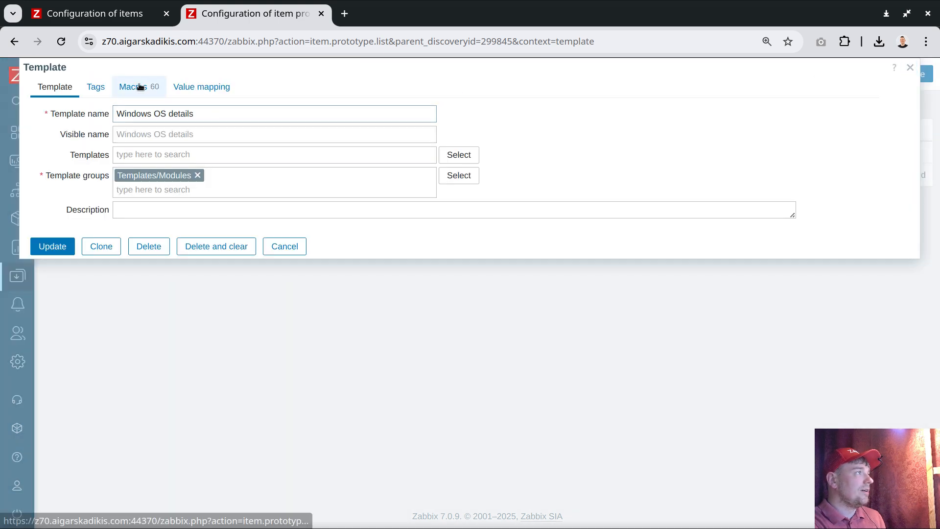
drag(140, 86, 176, 114)
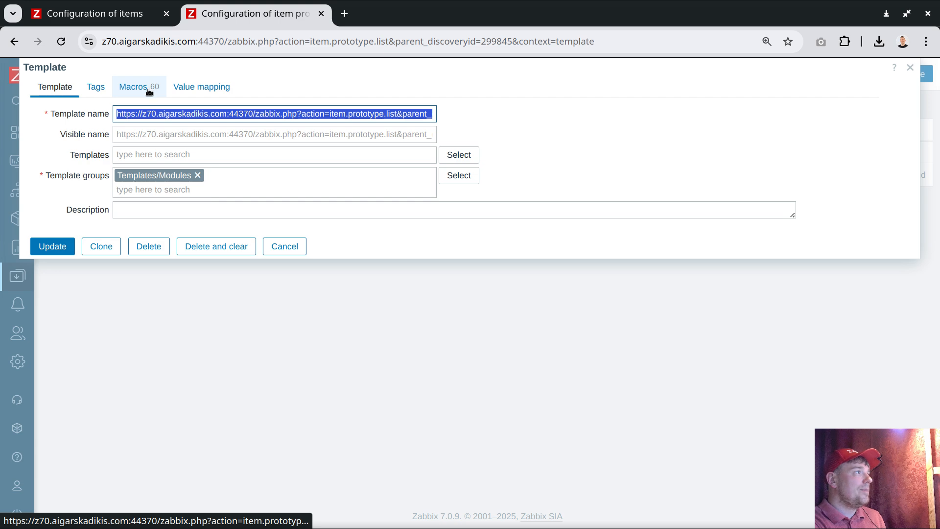
click(142, 88)
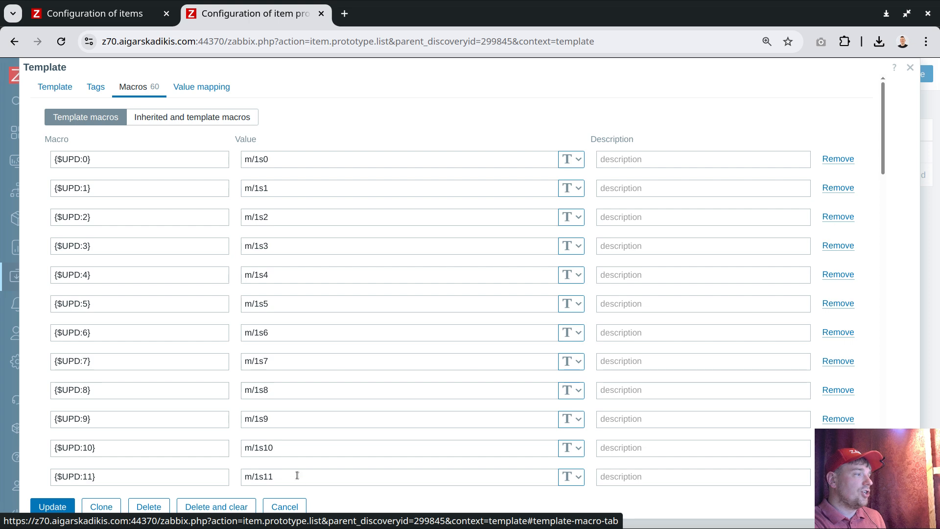
click(292, 506)
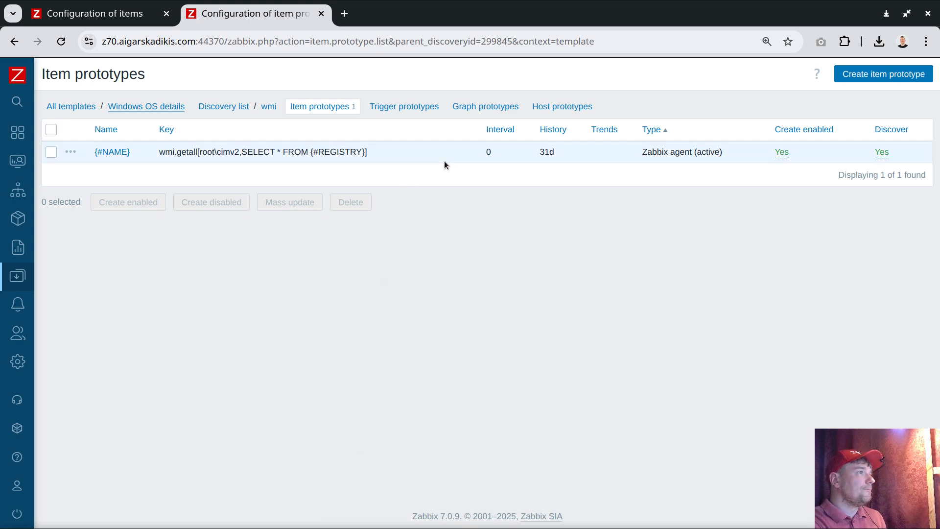
mouse_move(14, 191)
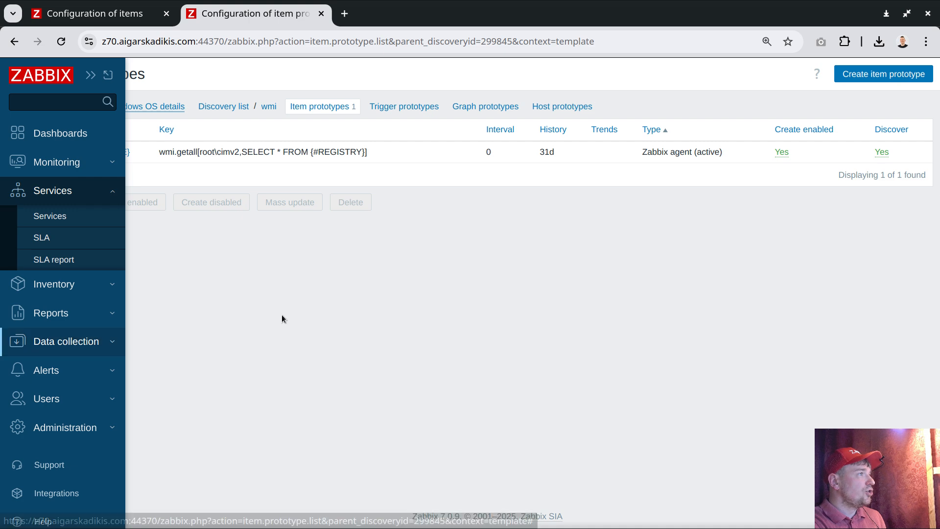
click(73, 341)
click(69, 348)
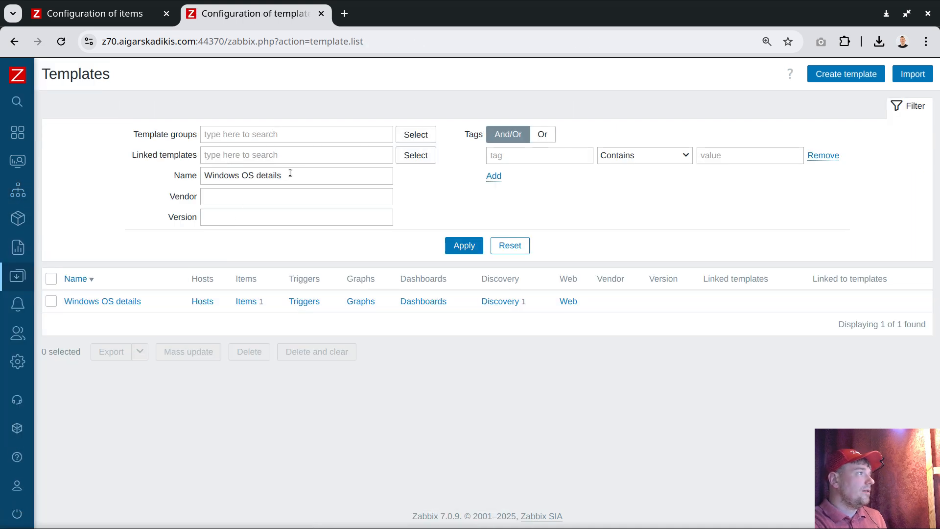
Step: Link the Windows OS details template to the host aws.dc.gnt1.win and save the host
click(19, 313)
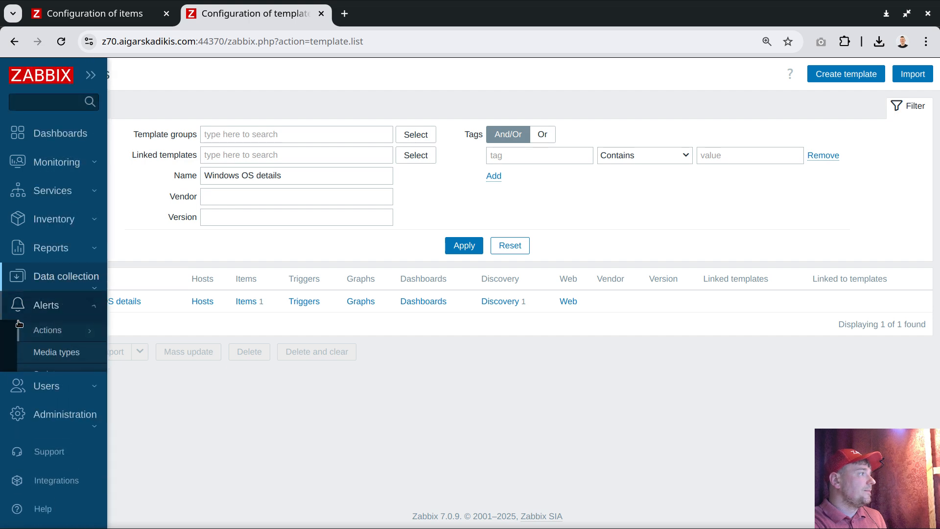
click(80, 281)
click(45, 367)
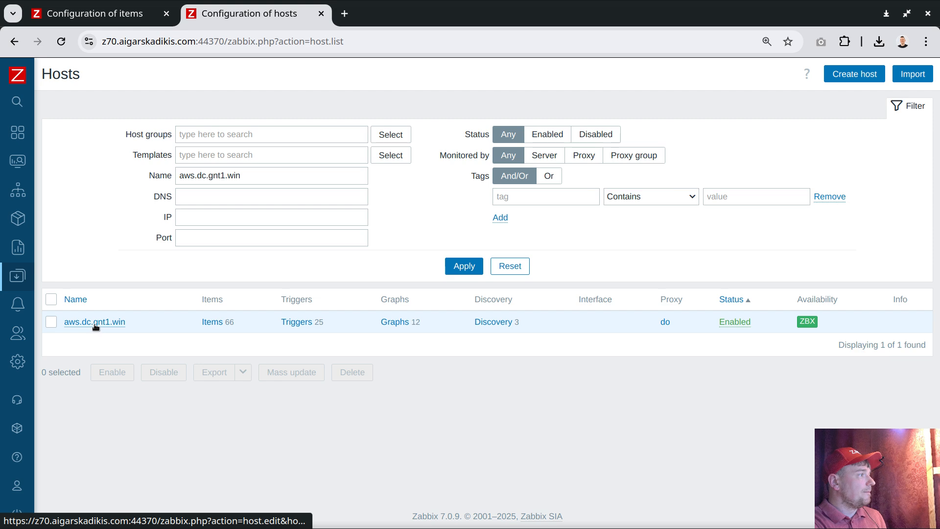
click(95, 323)
click(150, 192)
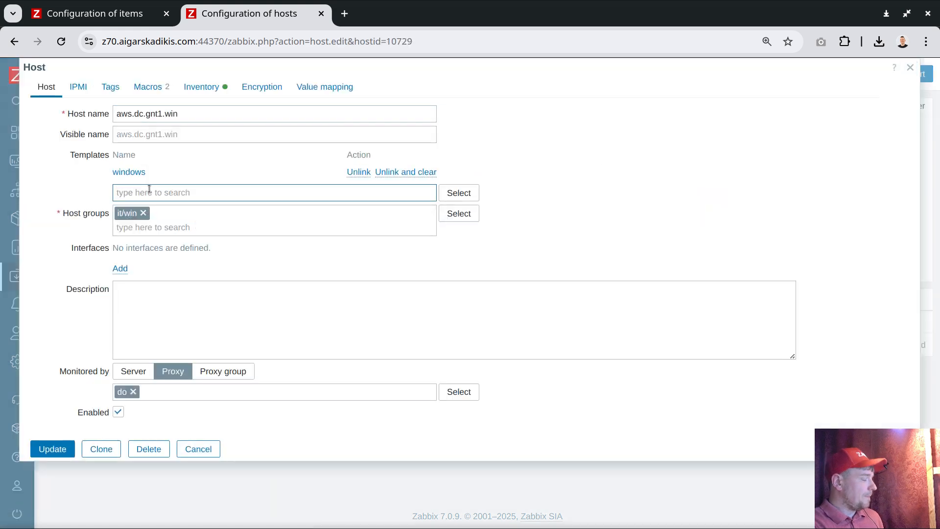
text(windows os)
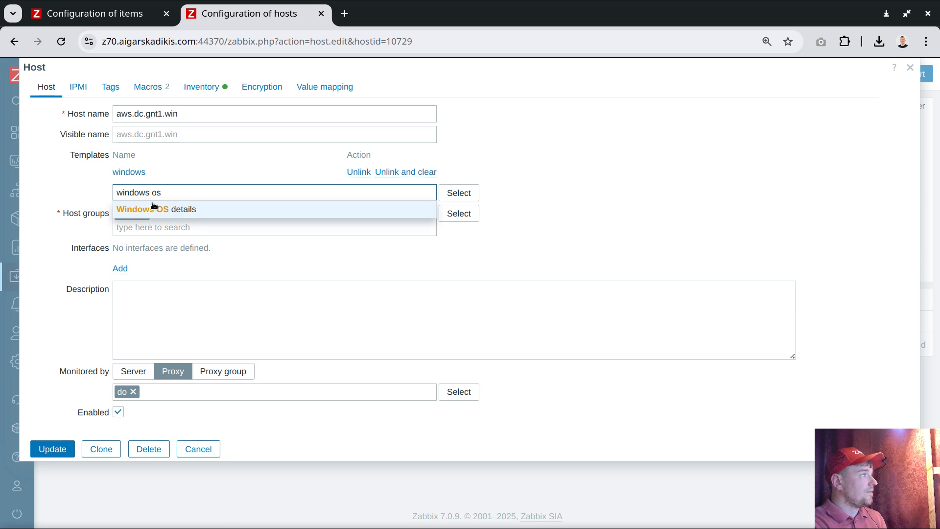
click(156, 209)
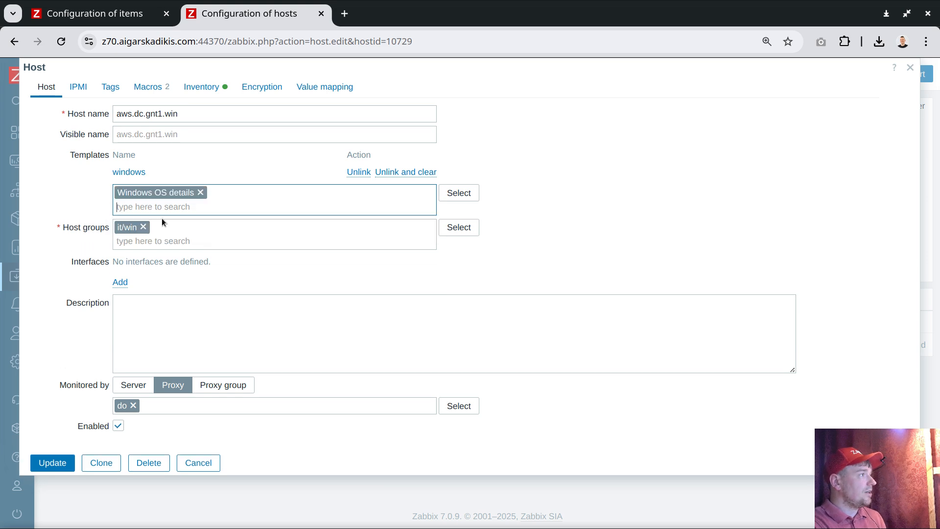
click(54, 460)
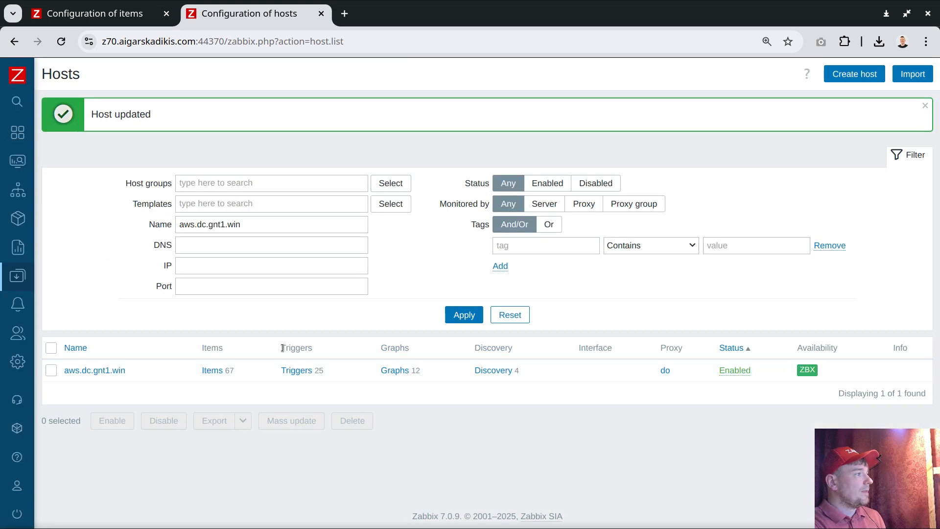
Step: Open the items of host aws.dc.gnt1.win and filter them by the key getall
double_click(233, 369)
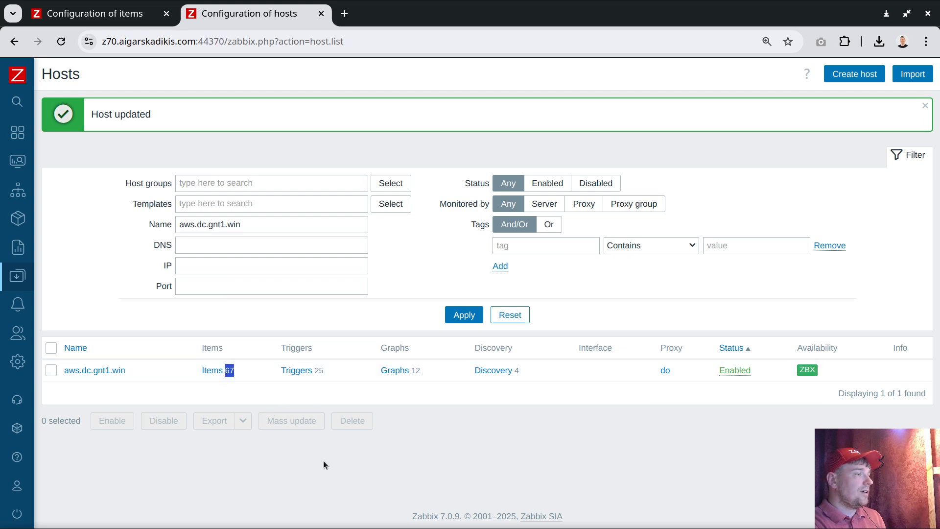
click(523, 469)
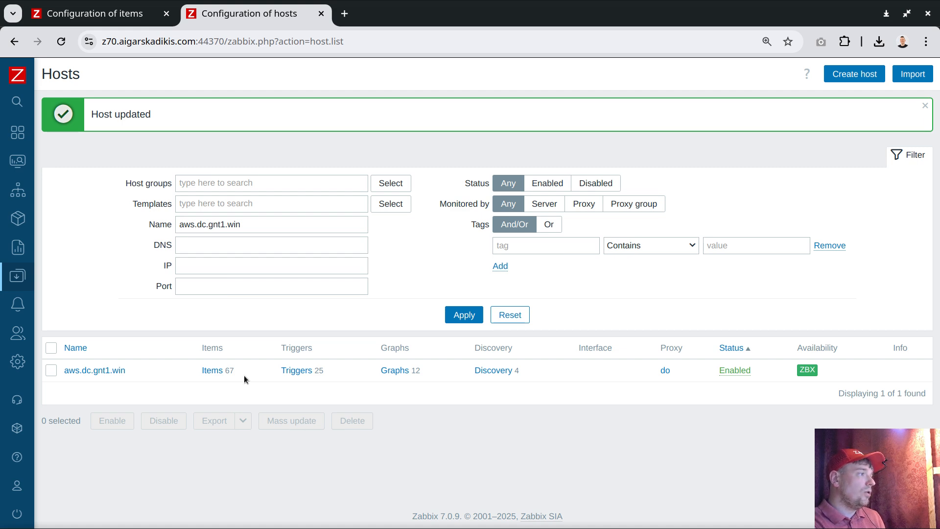
click(209, 370)
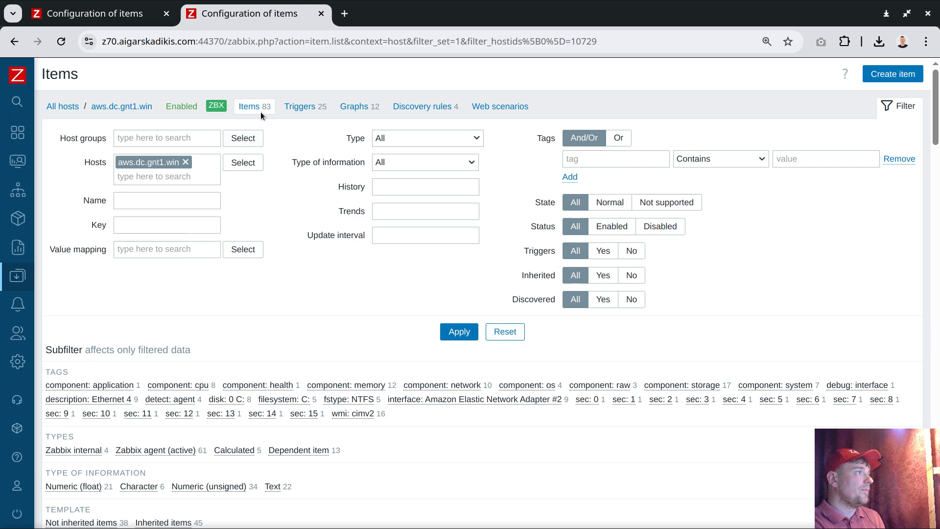
click(165, 224)
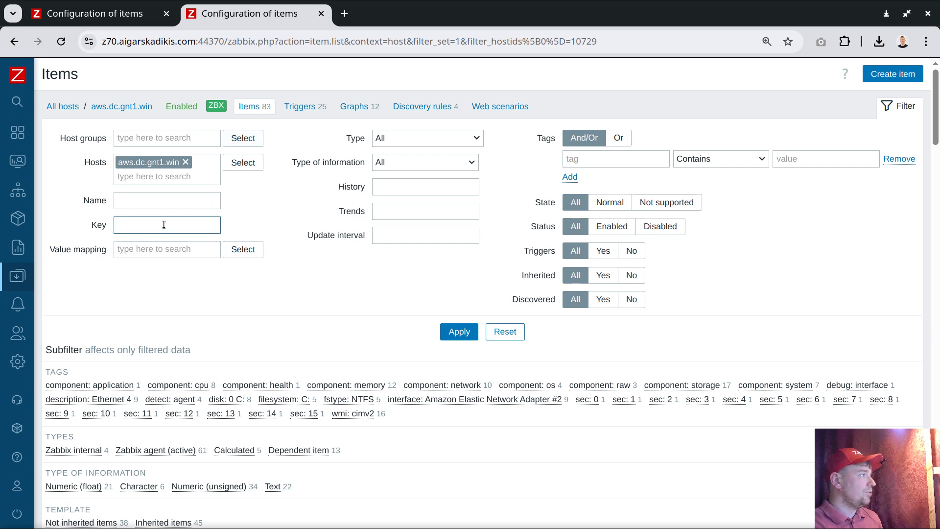
text(getall)
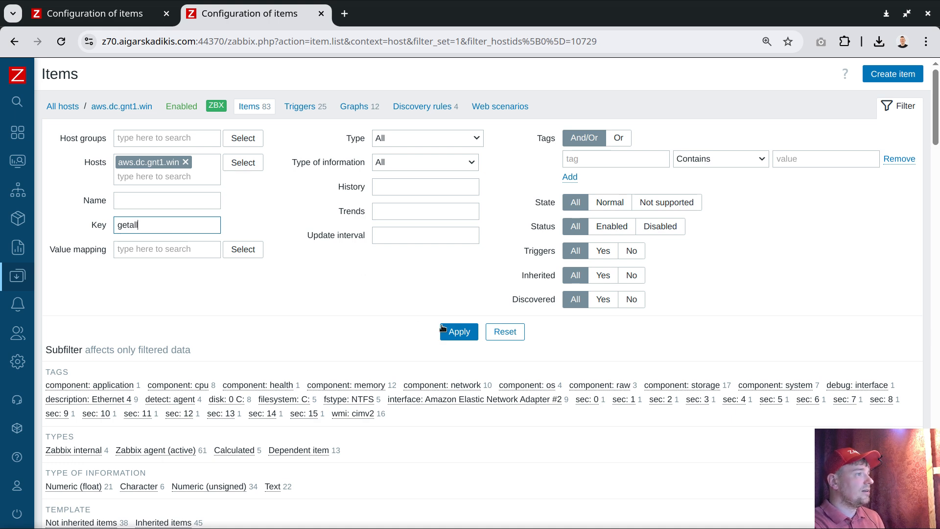
click(443, 328)
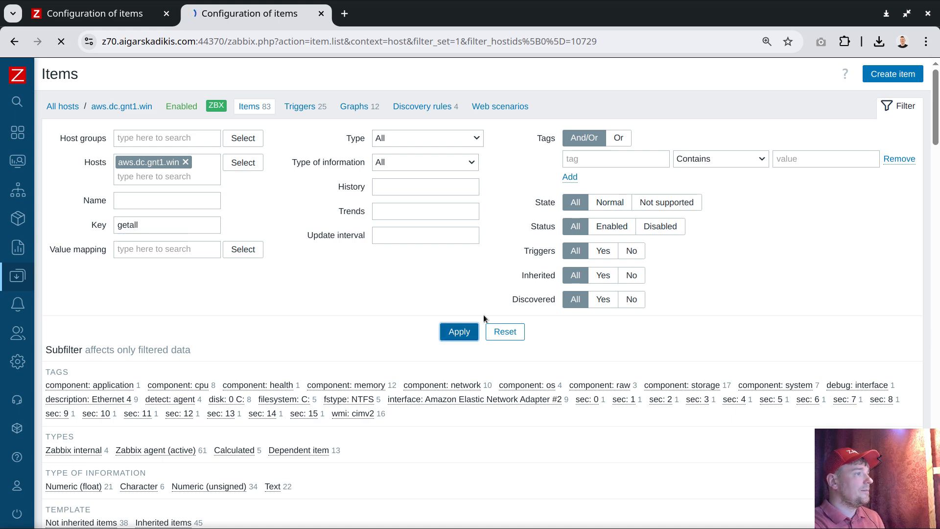
Step: Look through the filtered WMI items, examine the Battery status item's custom scheduling interval, and close the item without saving
scroll(405, 292, down, 5)
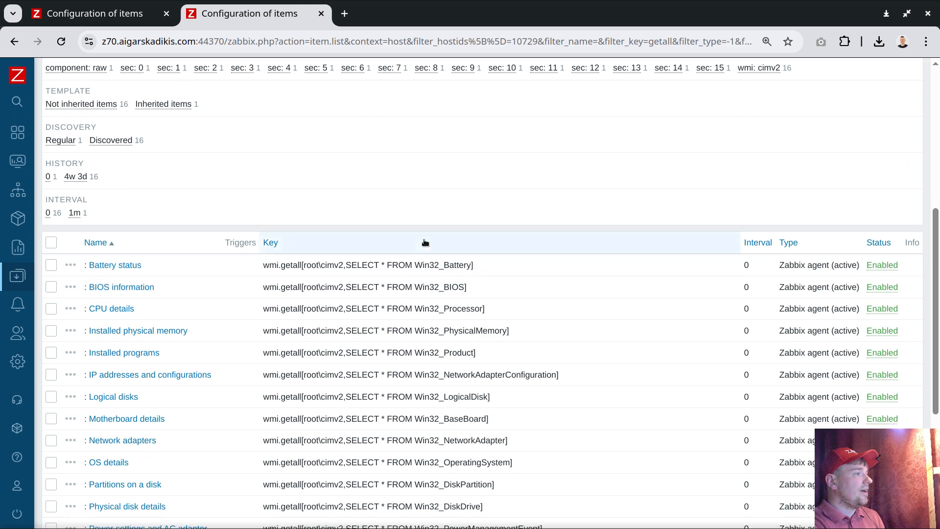
scroll(397, 283, down, 2)
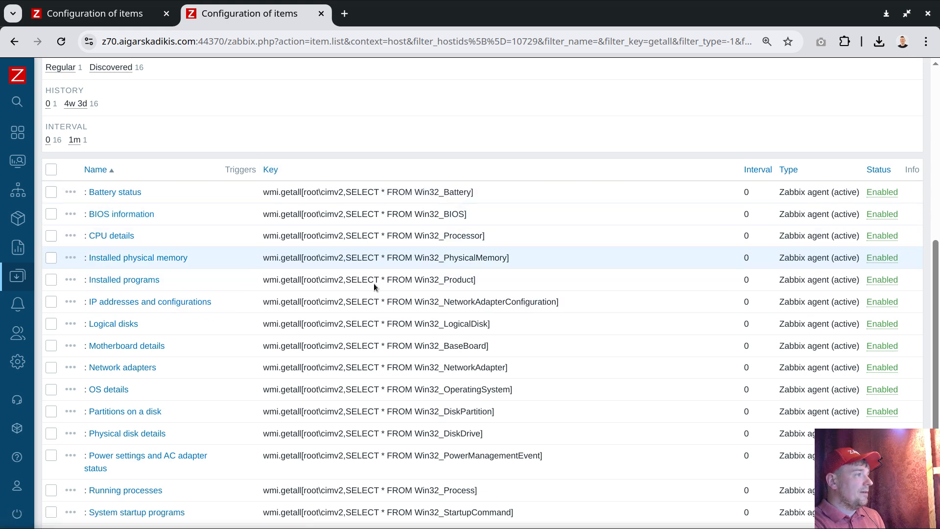
scroll(374, 283, down, 2)
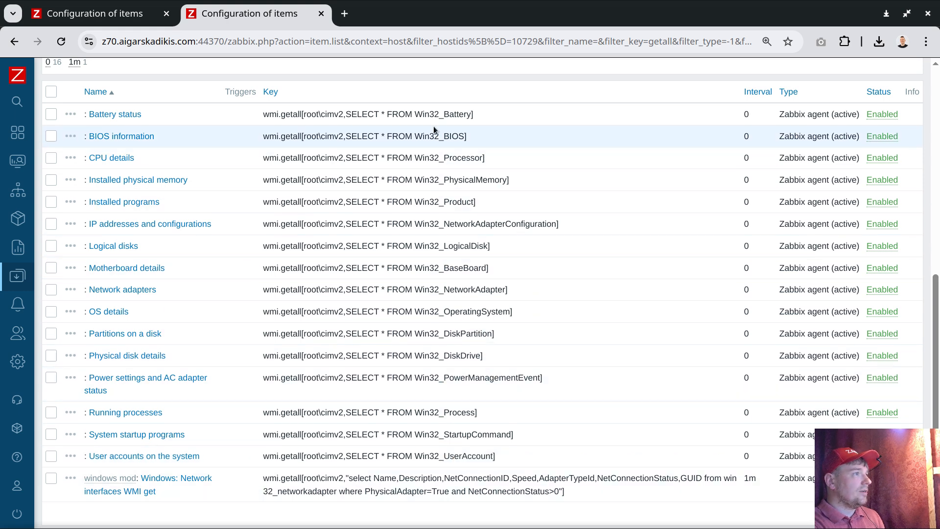
scroll(426, 342, up, 4)
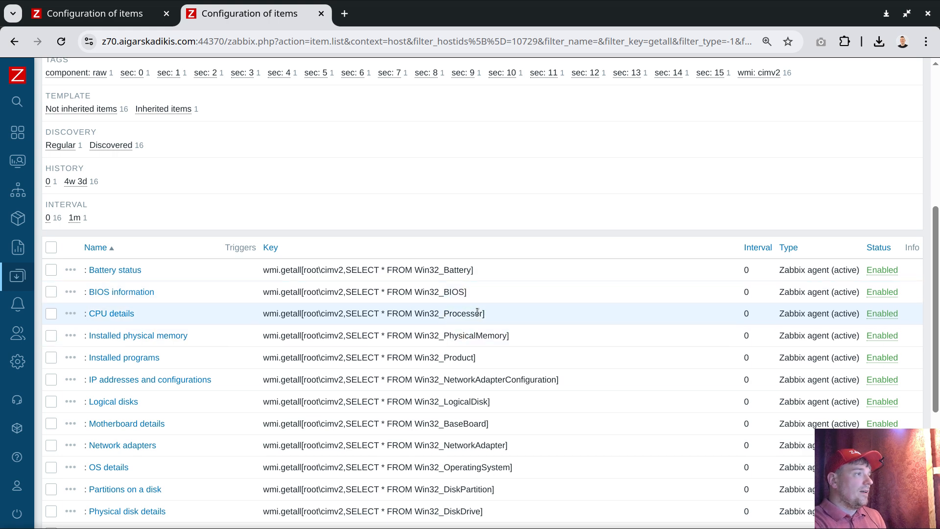
scroll(475, 316, up, 2)
scroll(478, 319, up, 1)
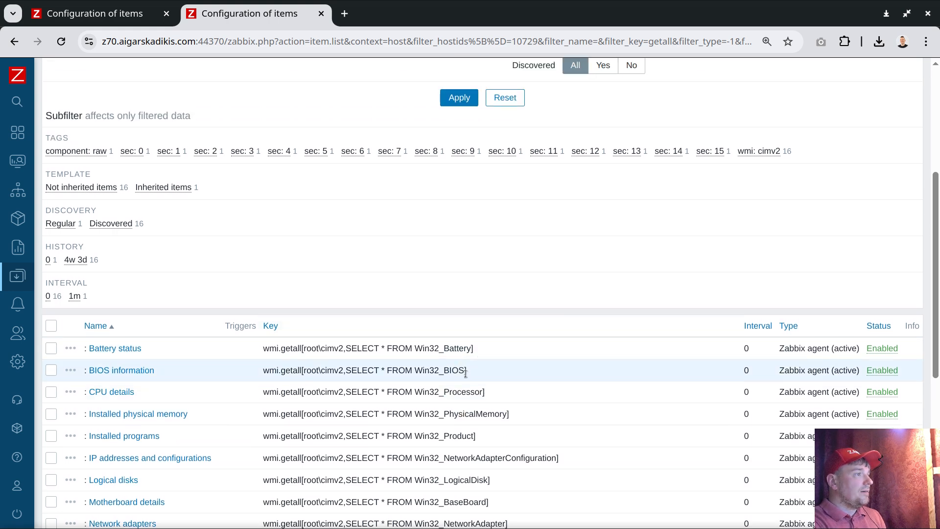
click(124, 349)
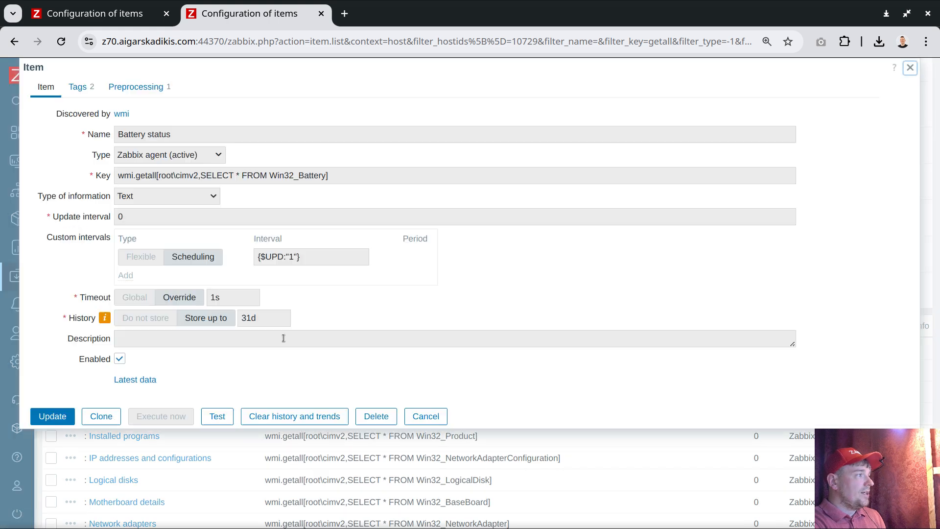
double_click(290, 257)
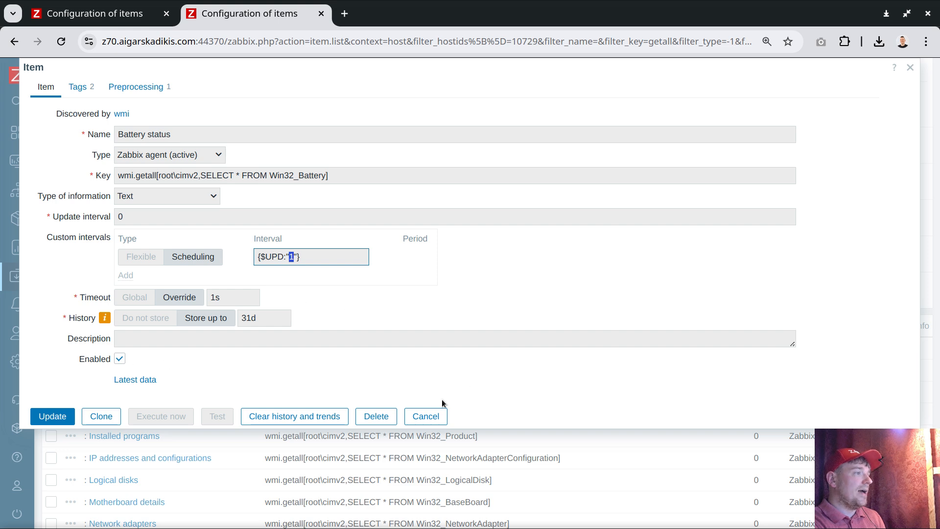
click(431, 416)
Step: Examine the custom scheduling intervals of the CPU details and IP addresses and configurations items, closing each without saving
click(105, 394)
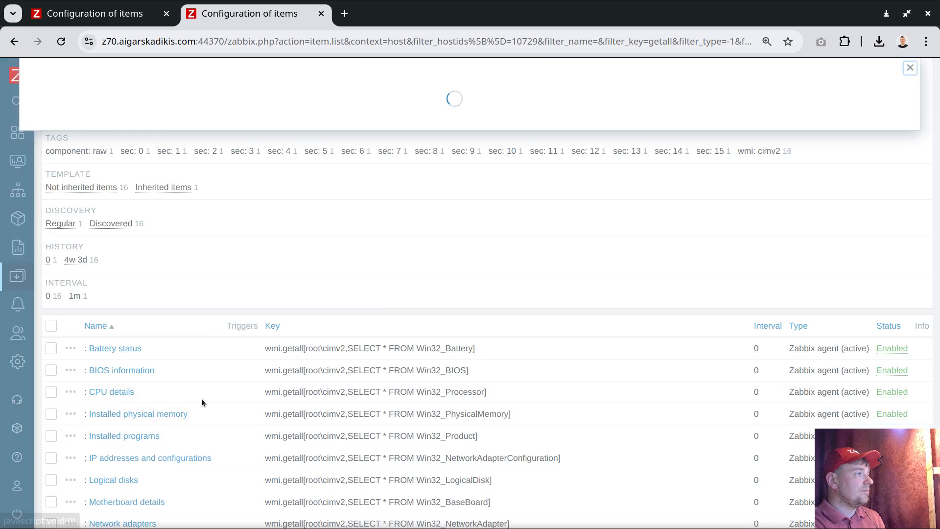
double_click(290, 256)
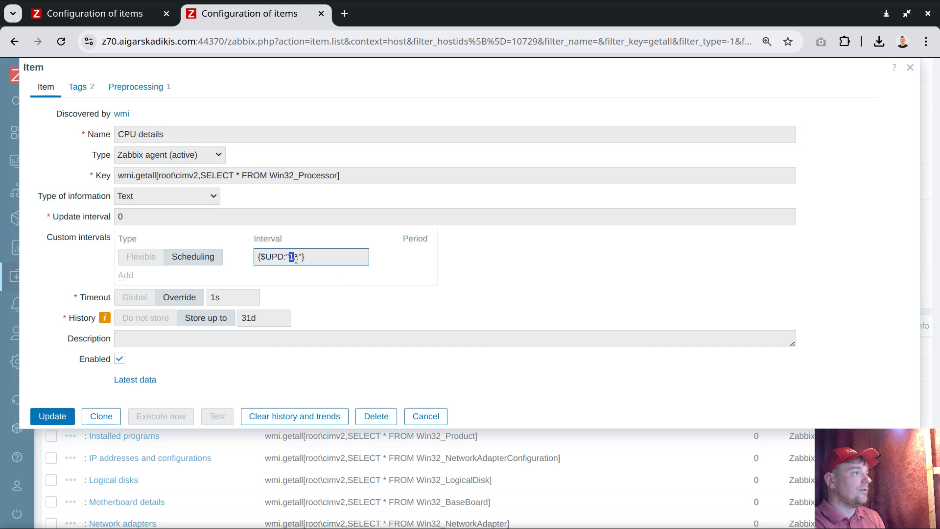
click(428, 415)
click(204, 380)
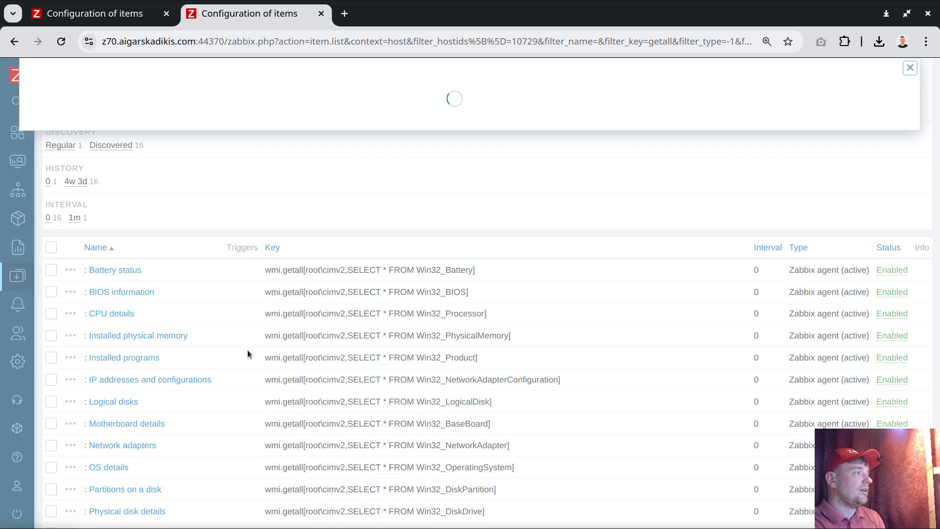
double_click(293, 256)
click(426, 417)
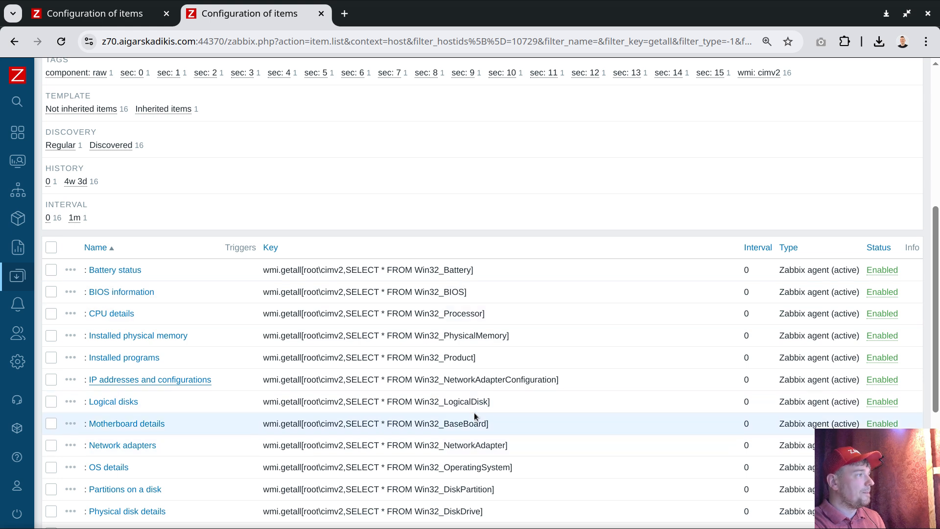
Step: Review the wmi.getall keys of the discovered items, highlighting the root\cimv2,SELECT part of the Battery status key
scroll(472, 415, down, 2)
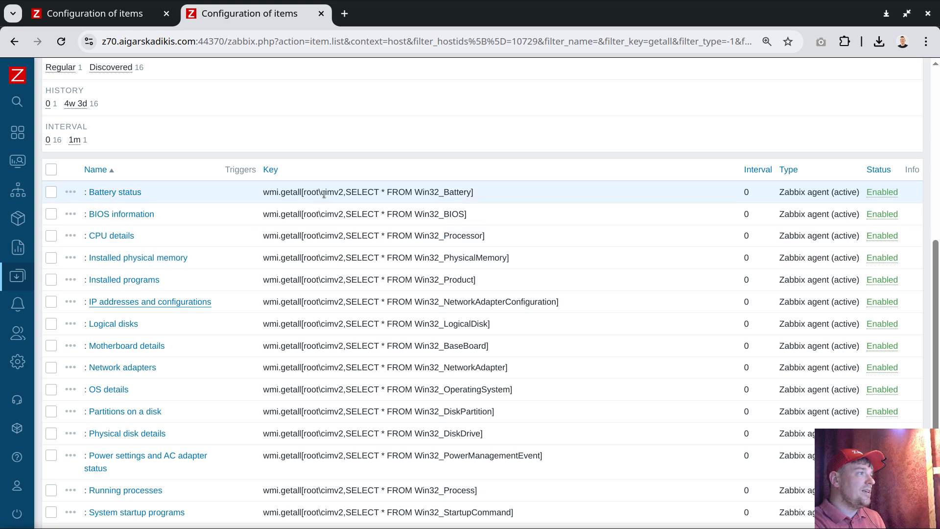
drag(303, 194, 376, 195)
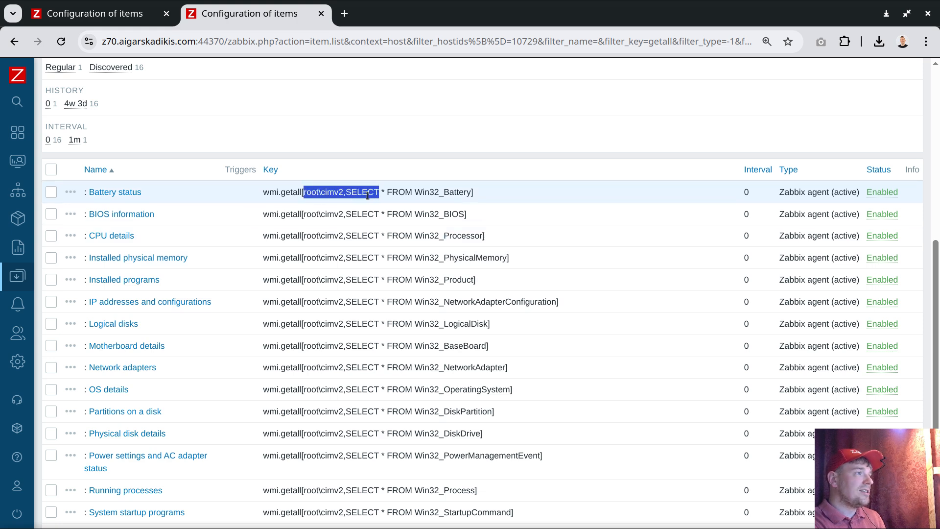
scroll(364, 317, down, 2)
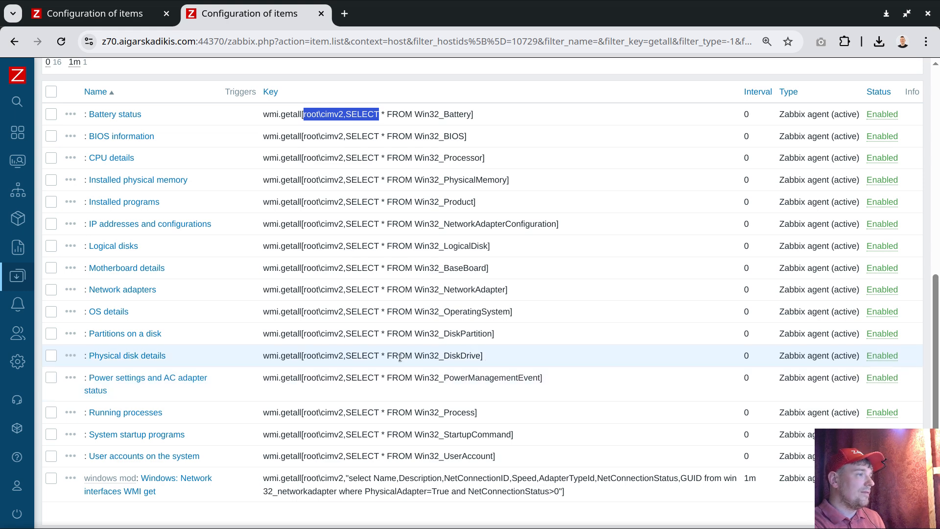
scroll(155, 117, up, 10)
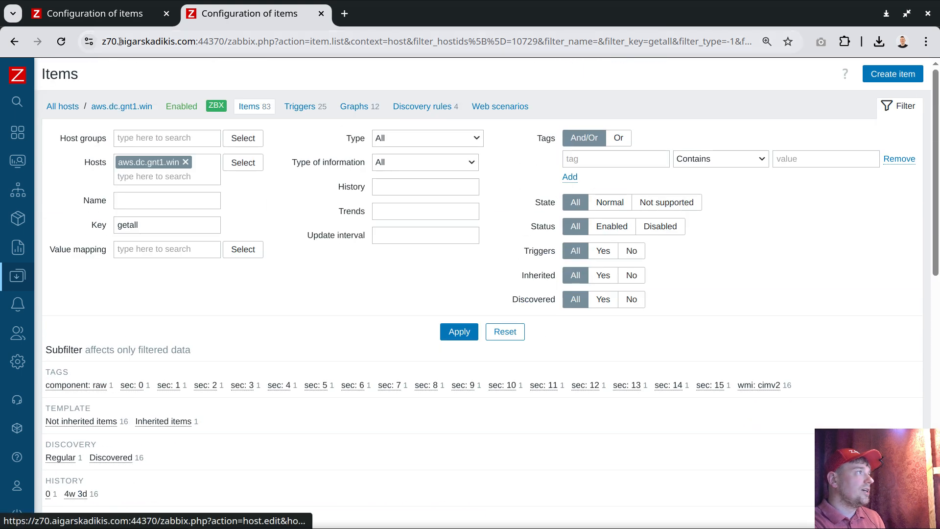
Step: In the other browser tab, show the Windows OS details template's macros and highlight the m/1 part of the {$UPD:3} value
click(123, 14)
click(421, 505)
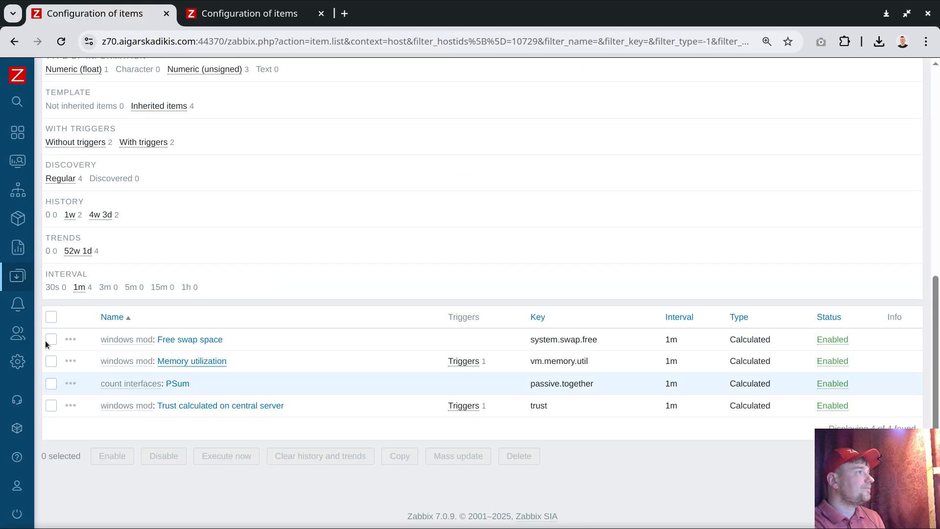
click(66, 276)
click(58, 351)
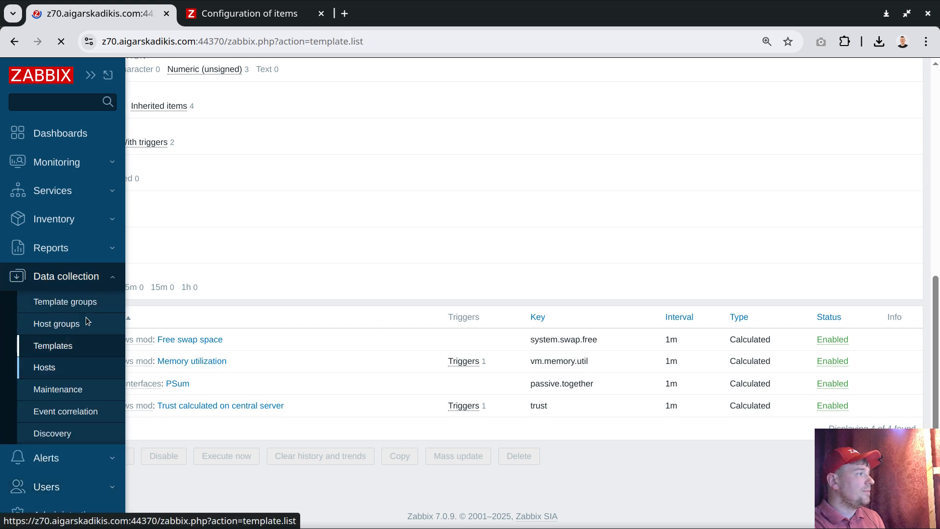
click(115, 300)
click(134, 88)
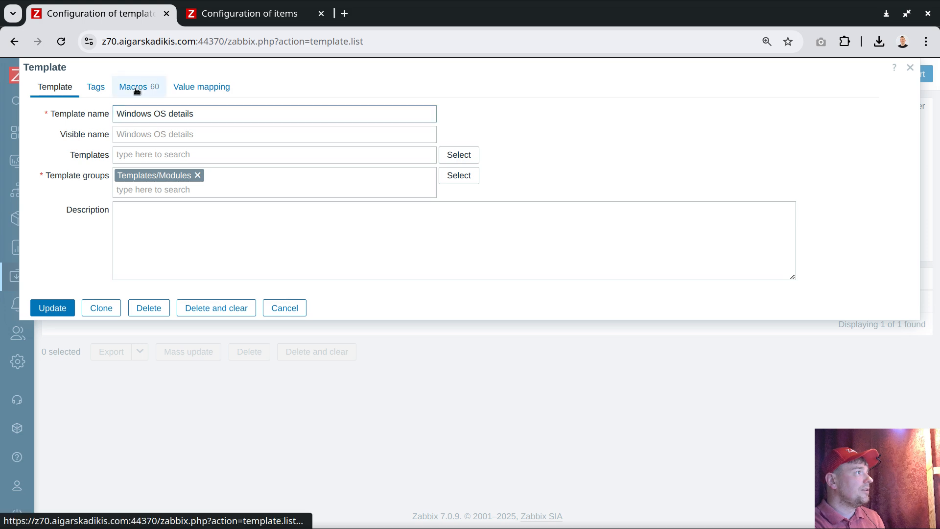
click(258, 245)
key(shift+Home)
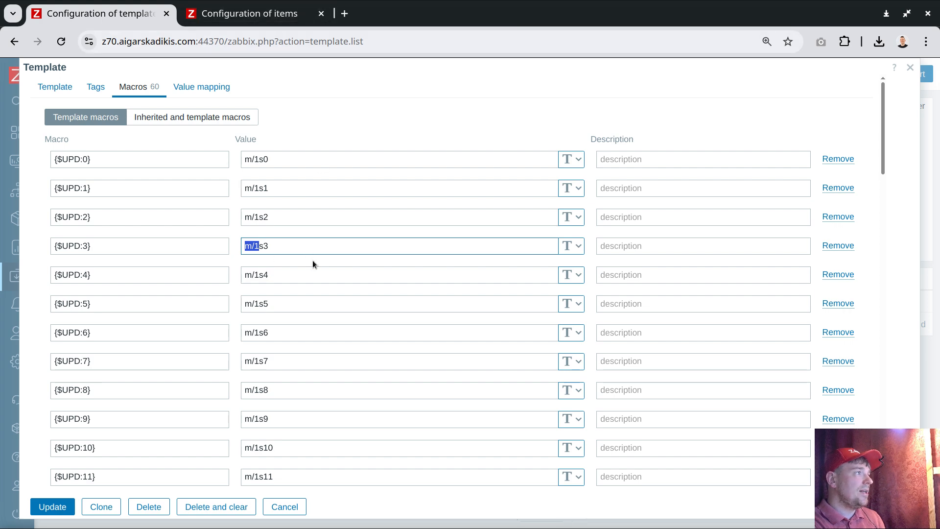
Step: Return to the host items tab, go to the templates, and clone Windows OS details as "Windows OS details worst"
click(254, 16)
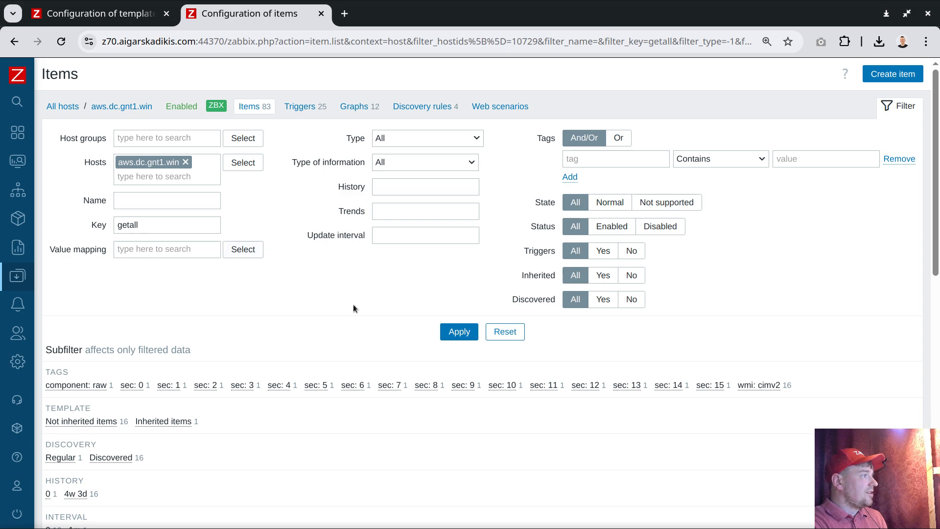
scroll(354, 308, down, 6)
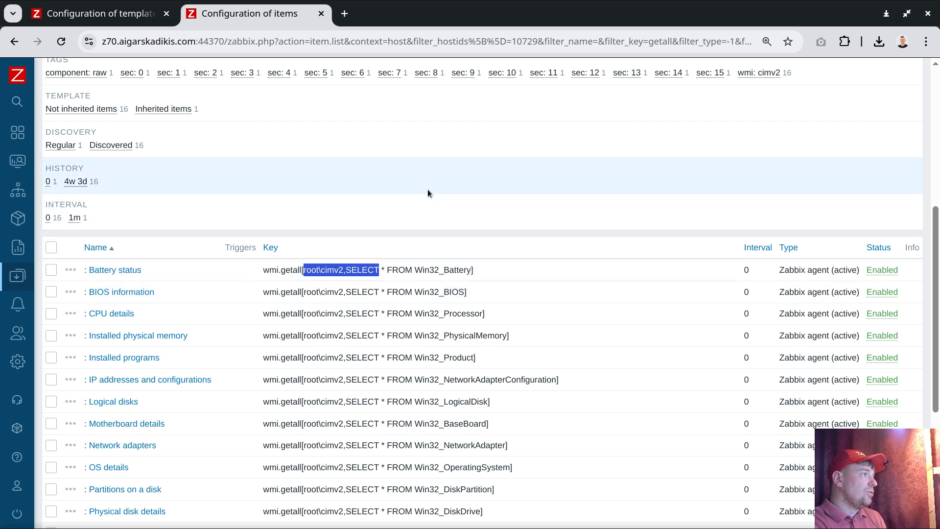
mouse_move(29, 294)
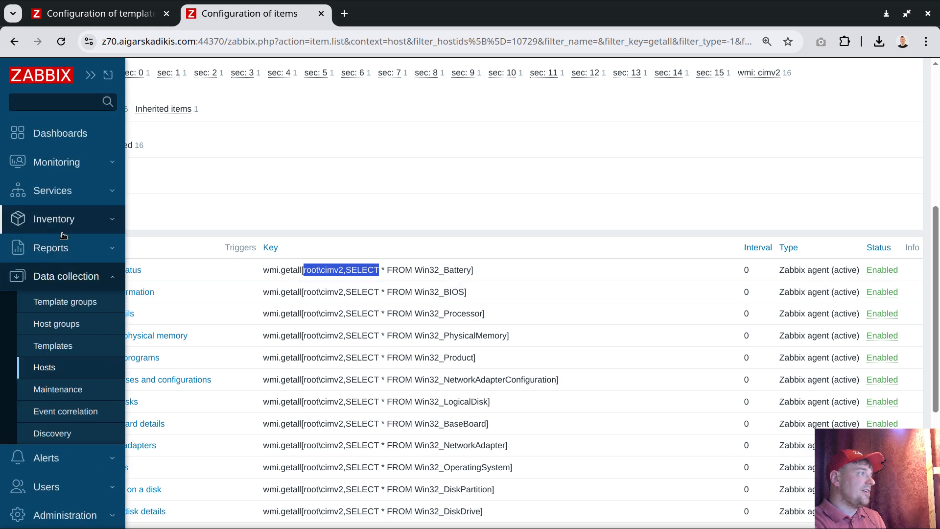
click(57, 347)
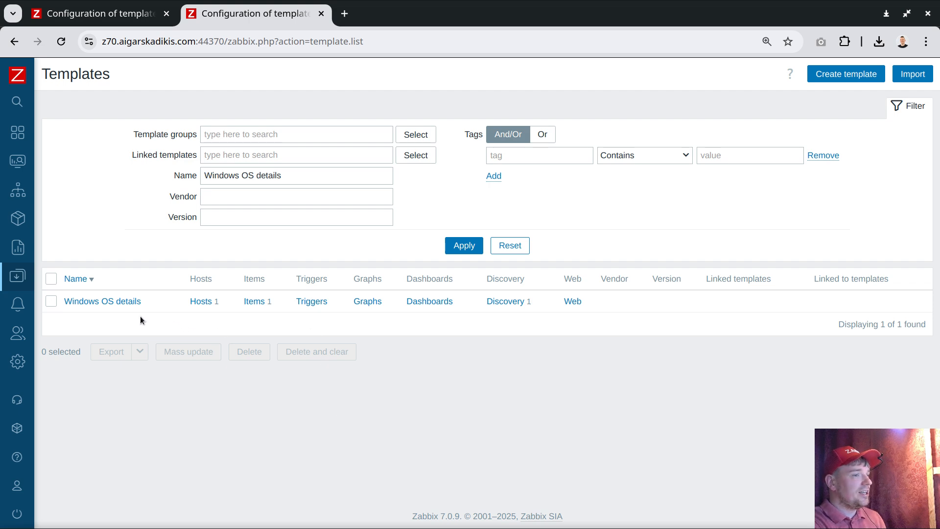
click(125, 301)
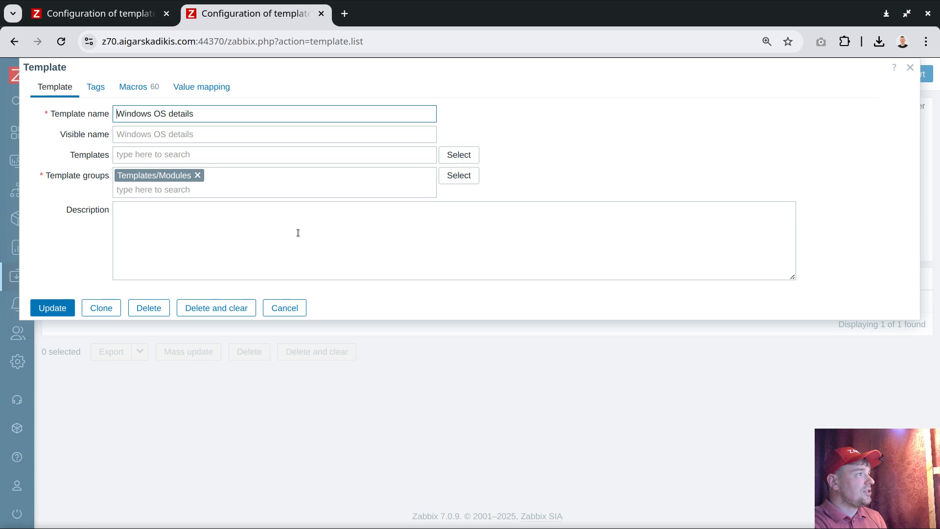
click(102, 308)
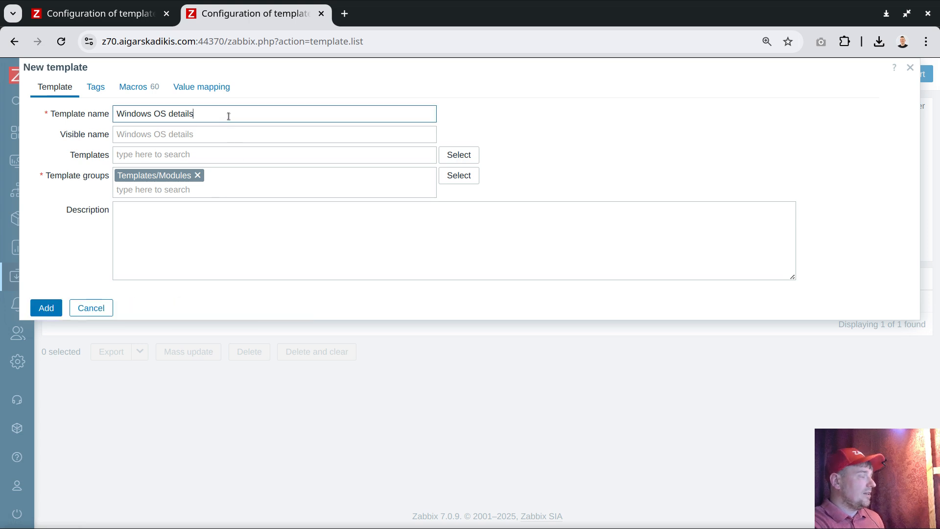
text(worst)
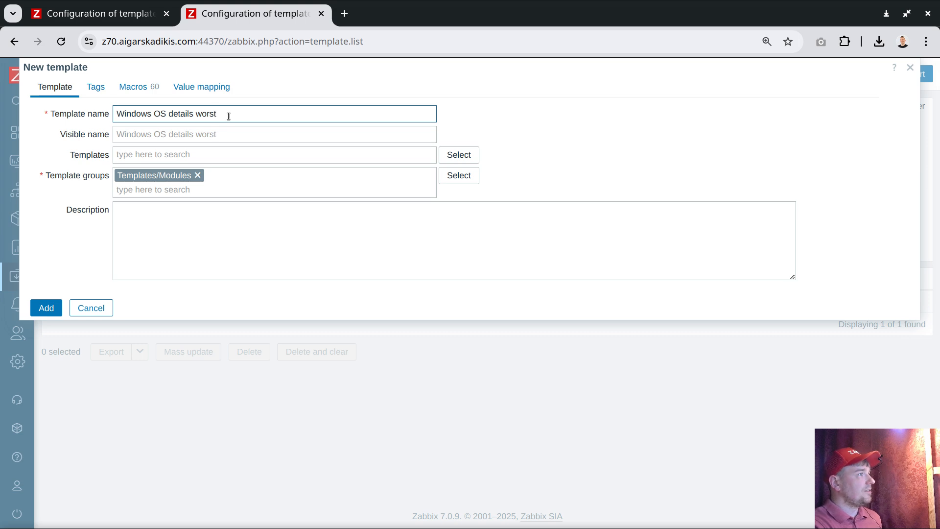
click(44, 308)
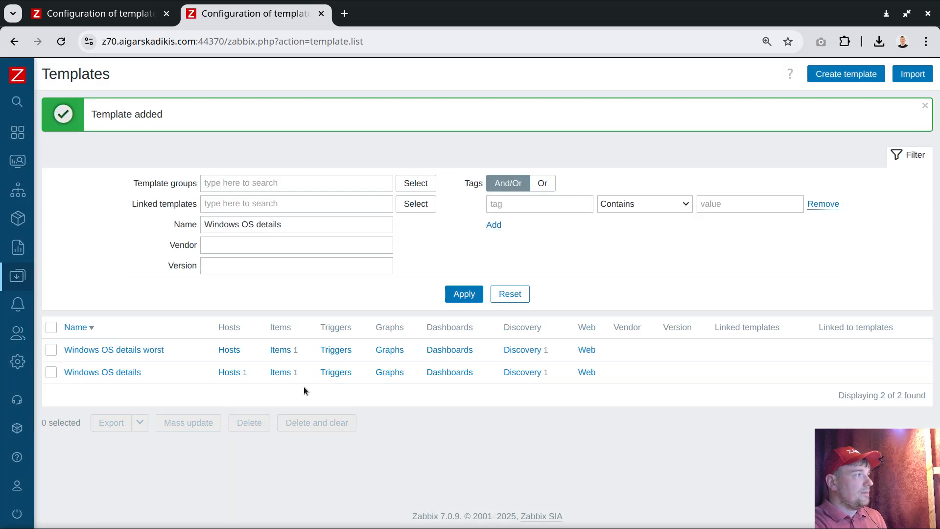
Step: In the Windows OS details worst template's wmi discovery rule, remove the item prototype's custom scheduling interval and set its update interval to 6s
click(522, 351)
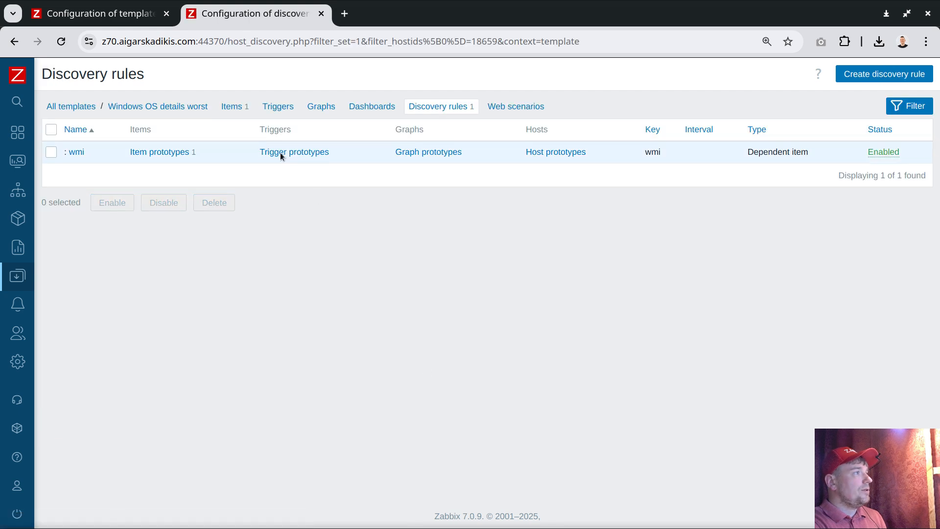
click(157, 152)
click(113, 152)
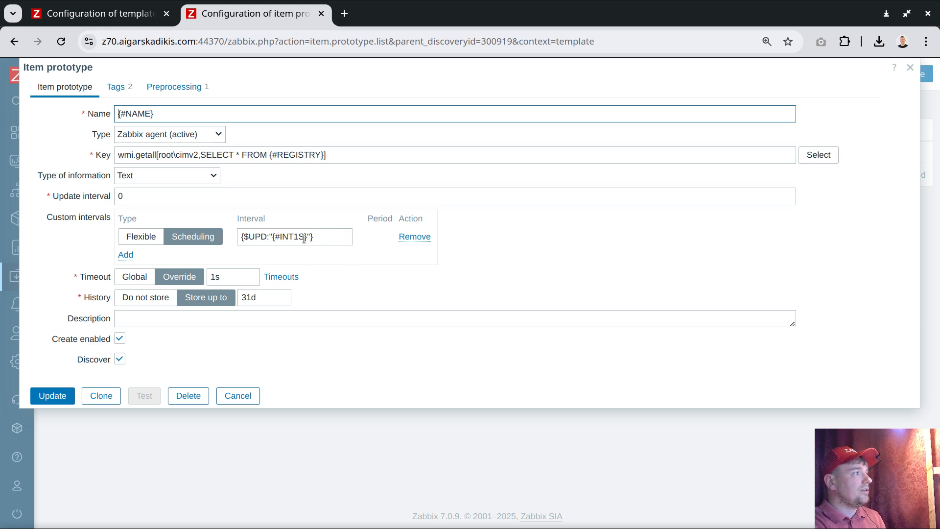
drag(326, 236, 196, 233)
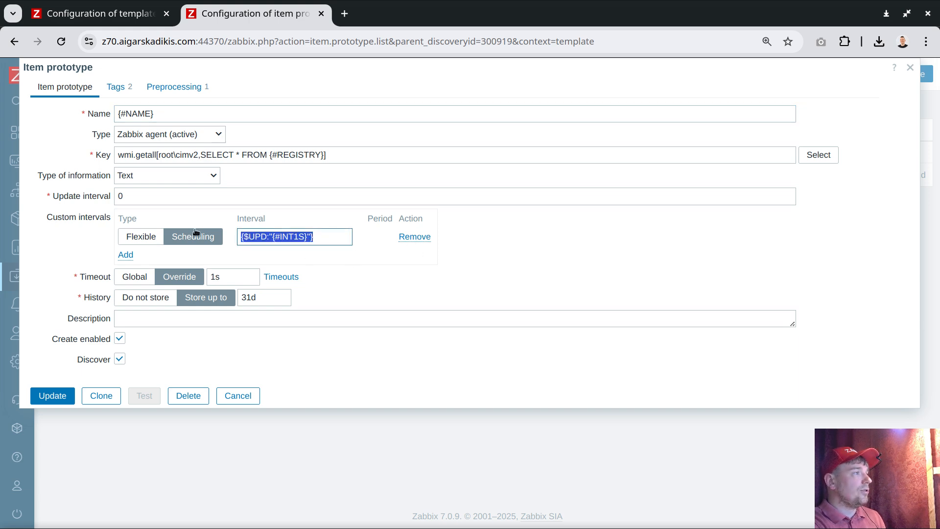
click(414, 240)
double_click(139, 197)
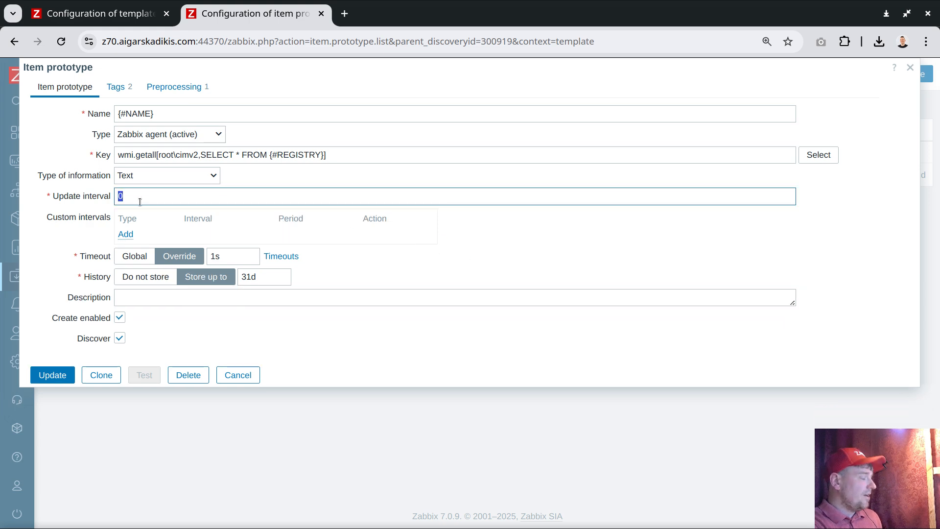
text(6s)
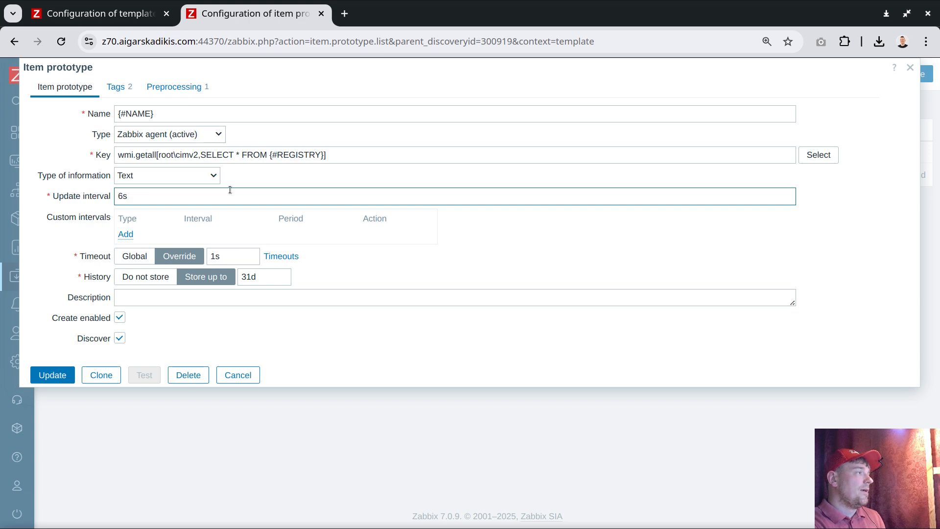
click(49, 378)
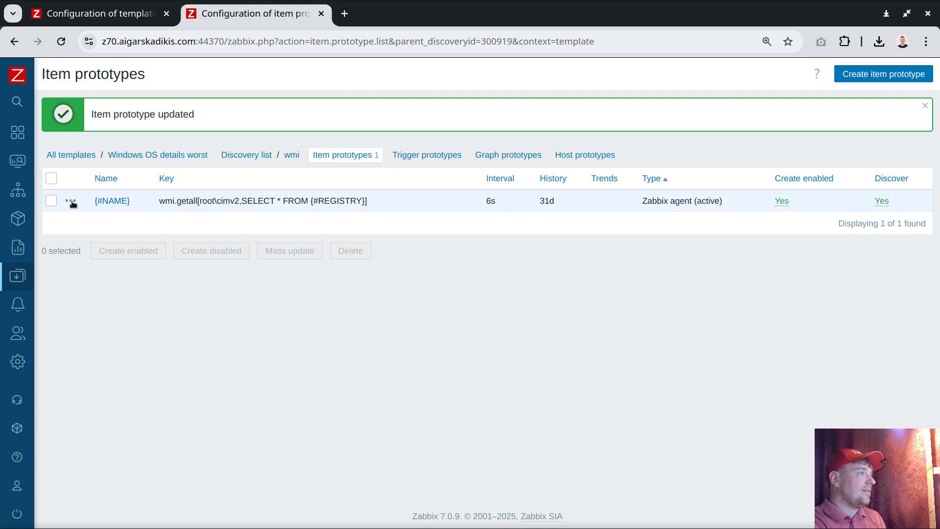
Step: Start a dependent item prototype under the {#NAME} prototype and name it one[{#REGISTRY}], reusing the macro copied from the master's key
drag(311, 202, 364, 203)
right_click(364, 202)
click(382, 216)
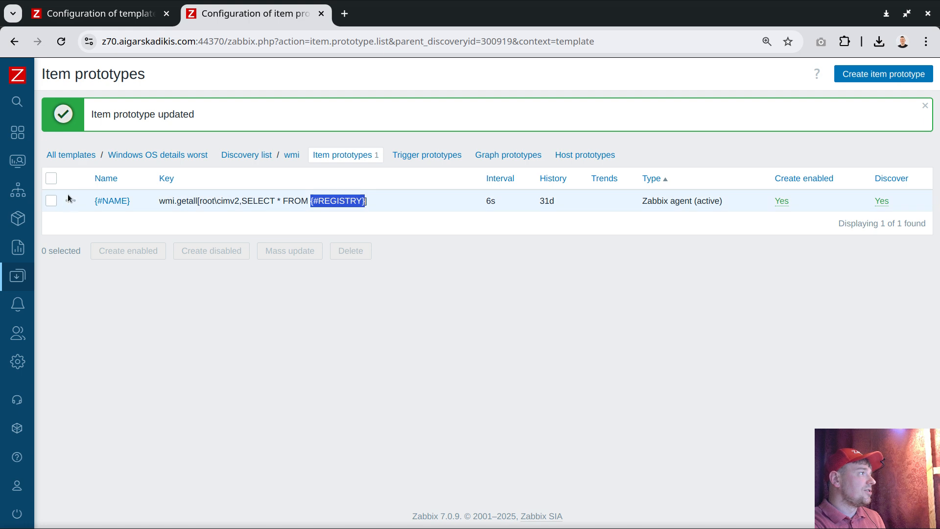
click(69, 197)
click(118, 278)
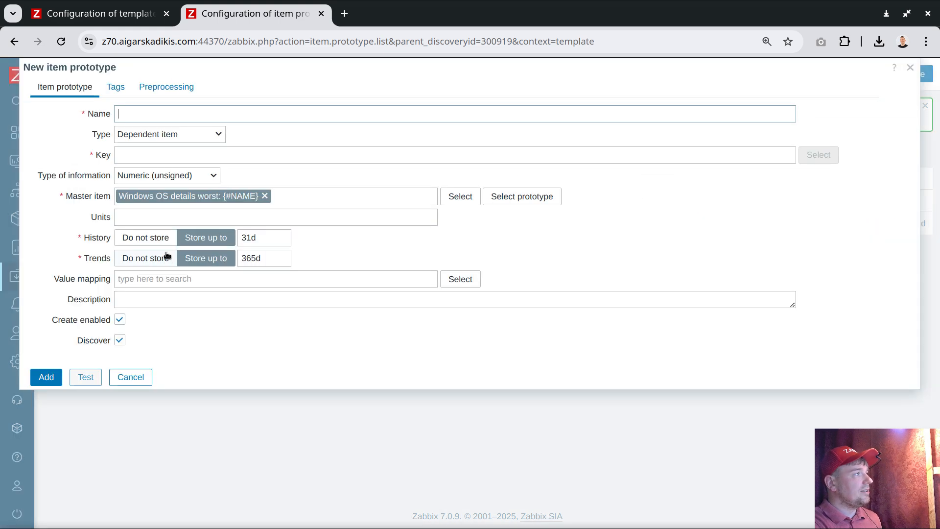
text(one)
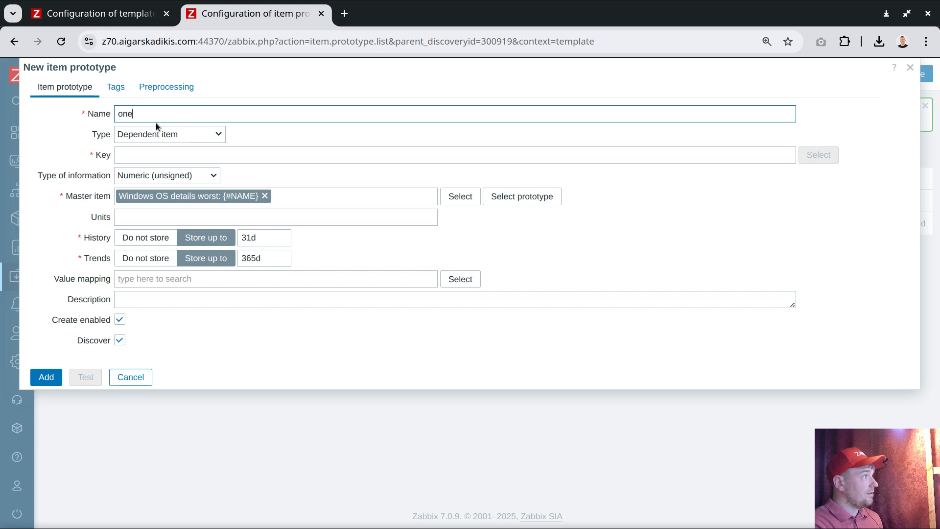
text([)
key(ctrl+v)
text(])
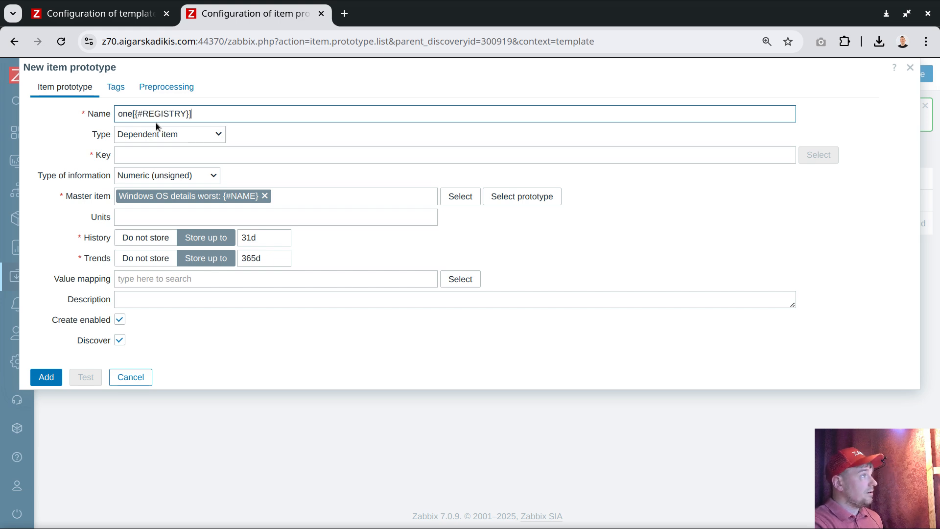
Step: Give the new dependent prototype the key one[{#REGISTRY}] and the information type Text, and add it
key(ctrl+a)
key(ctrl+c)
click(152, 154)
key(ctrl+v)
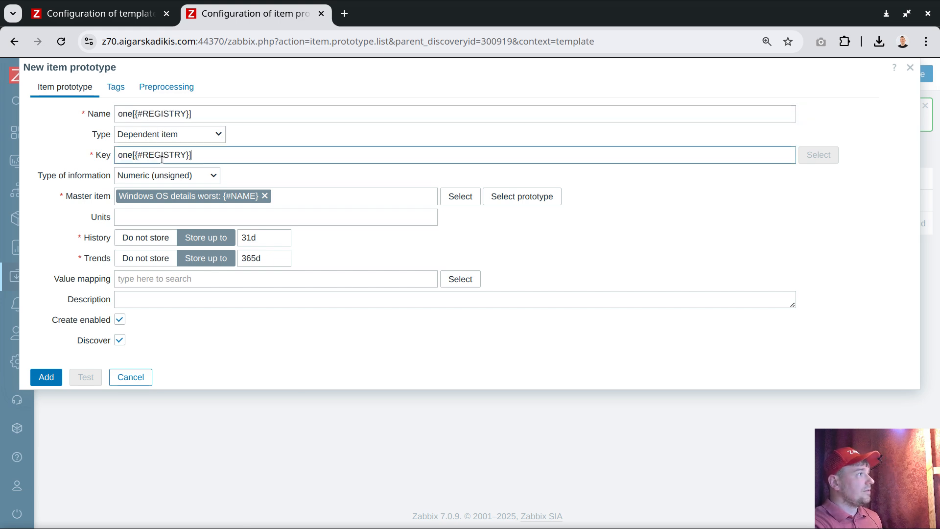
click(149, 180)
click(138, 268)
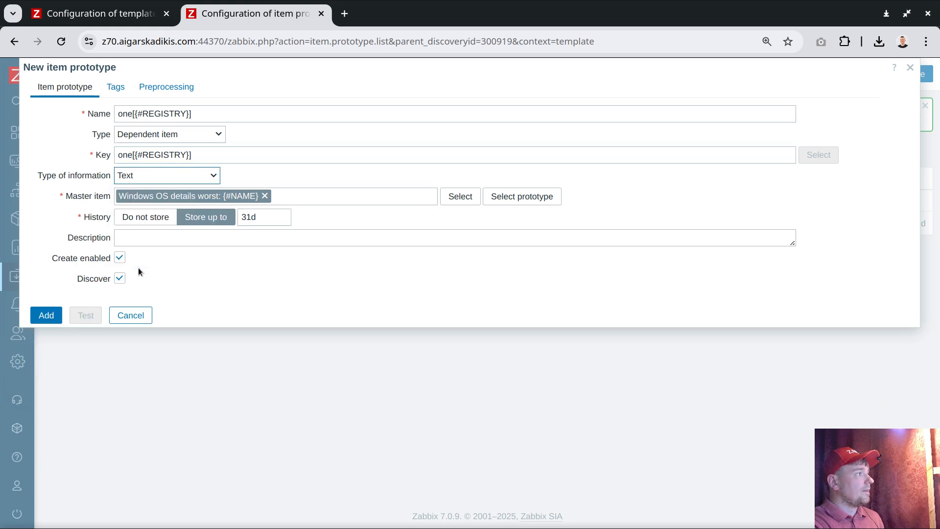
click(39, 321)
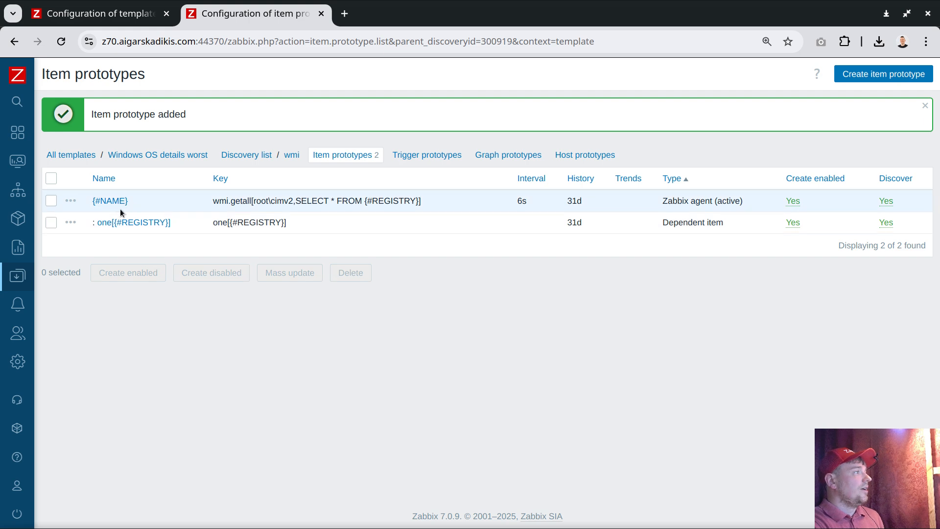
Step: Clone the one[{#REGISTRY}] prototype with two[{#REGISTRY}] as both name and key
click(131, 223)
click(101, 315)
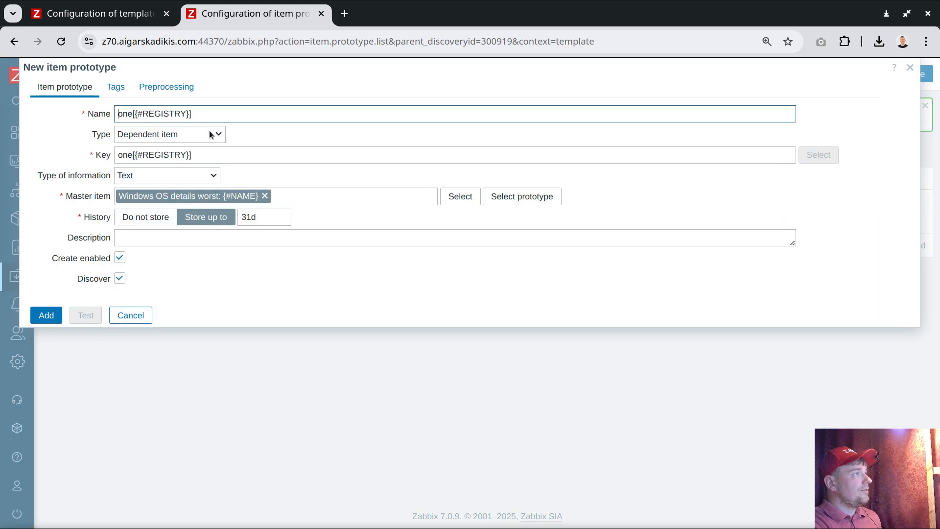
double_click(129, 118)
text(two)
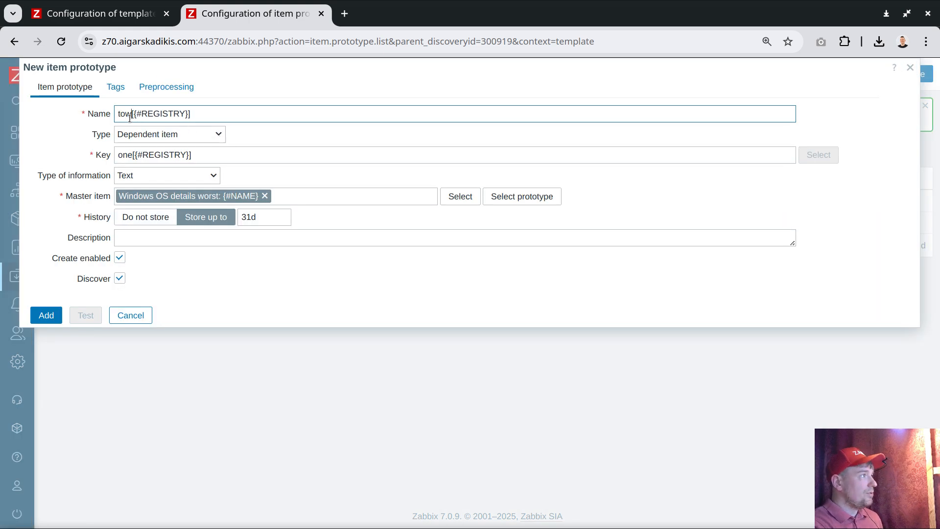
double_click(125, 118)
text(two)
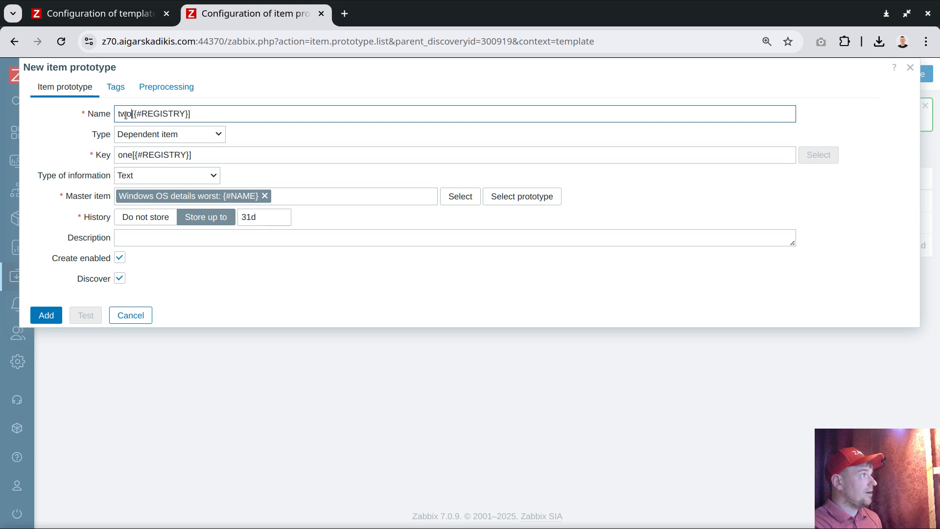
double_click(126, 116)
double_click(124, 155)
key(ctrl+v)
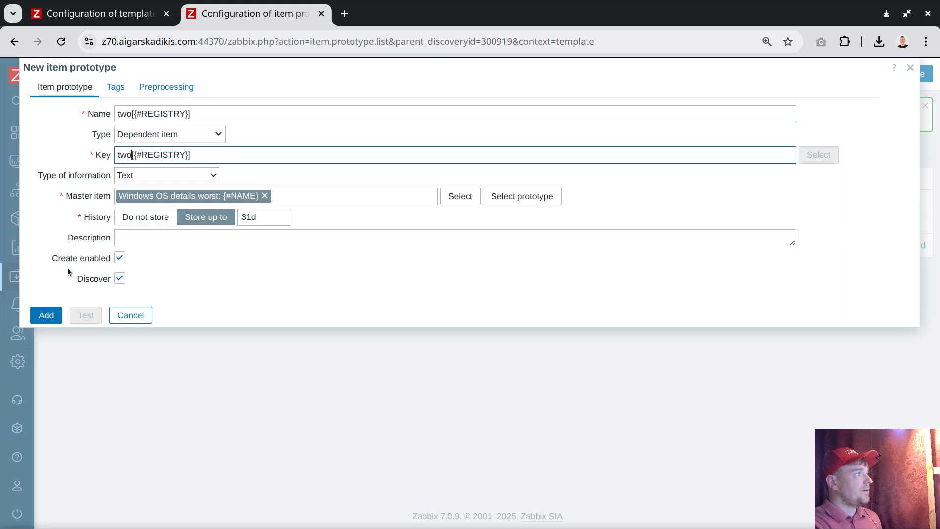
click(46, 321)
Step: Clone the two[{#REGISTRY}] prototype with three[{#REGISTRY}] as both name and key
click(143, 246)
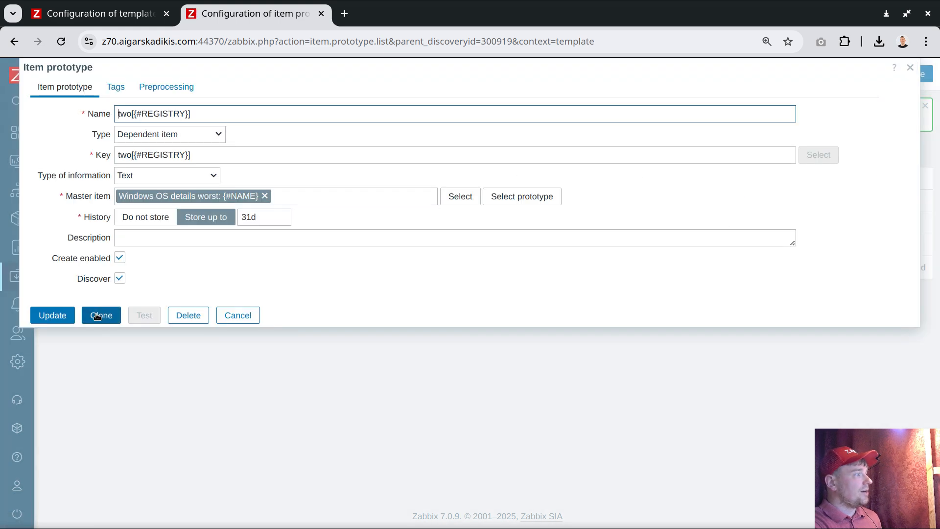
click(100, 315)
double_click(126, 113)
text(th)
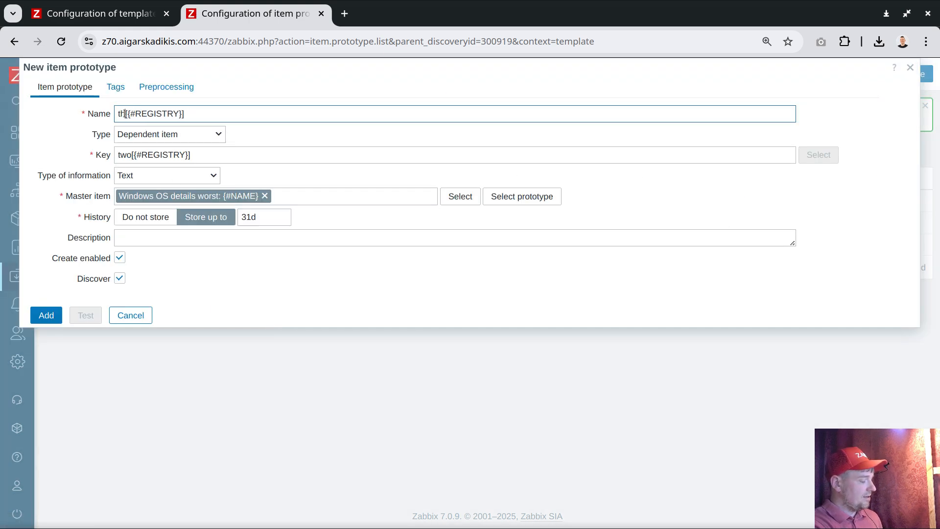
key(BackSpace)
key(BackSpace)
text(three)
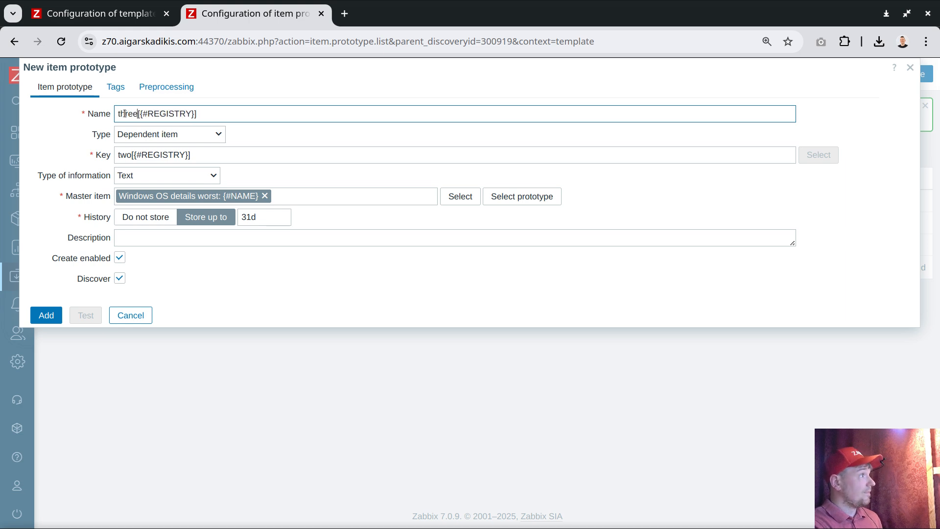
double_click(126, 115)
key(ctrl+c)
double_click(126, 156)
key(ctrl+v)
key(Return)
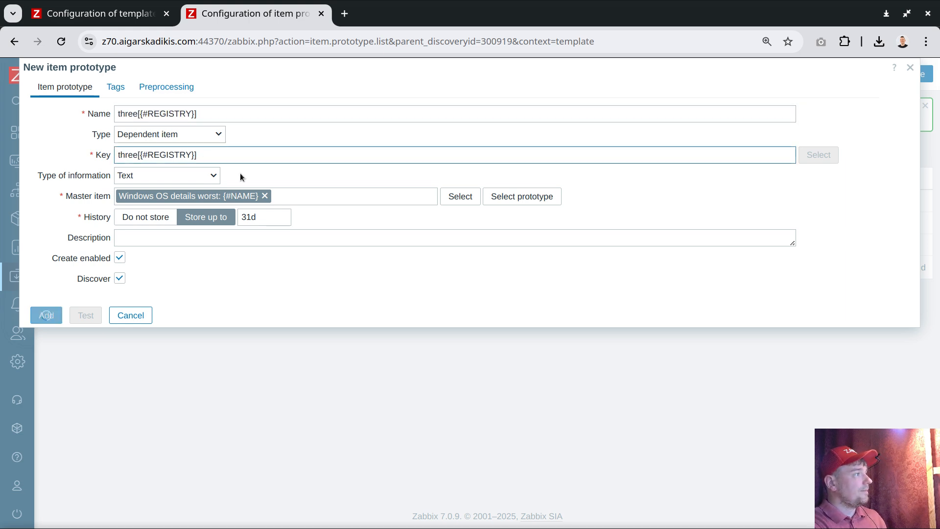
Step: Clone the three[{#REGISTRY}] prototype with four[{#REGISTRY}] as both name and key
click(118, 267)
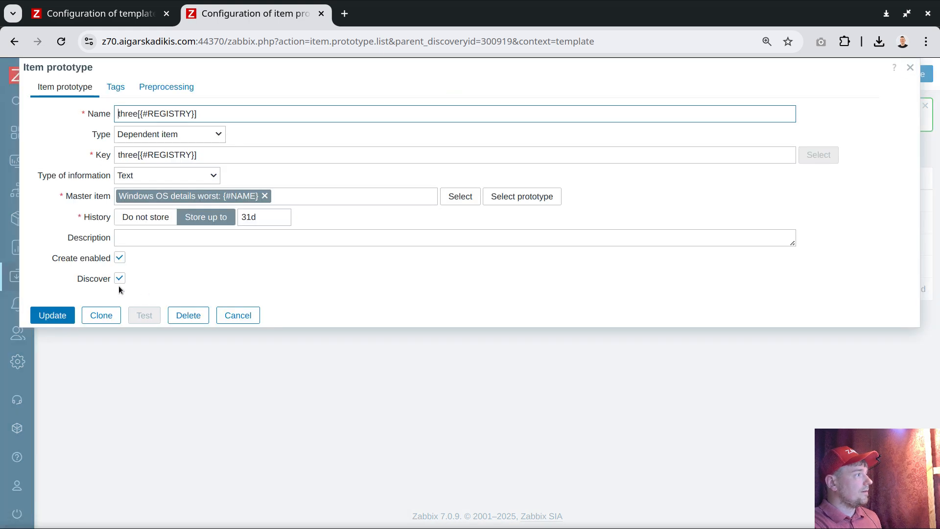
click(100, 316)
double_click(126, 114)
text(four)
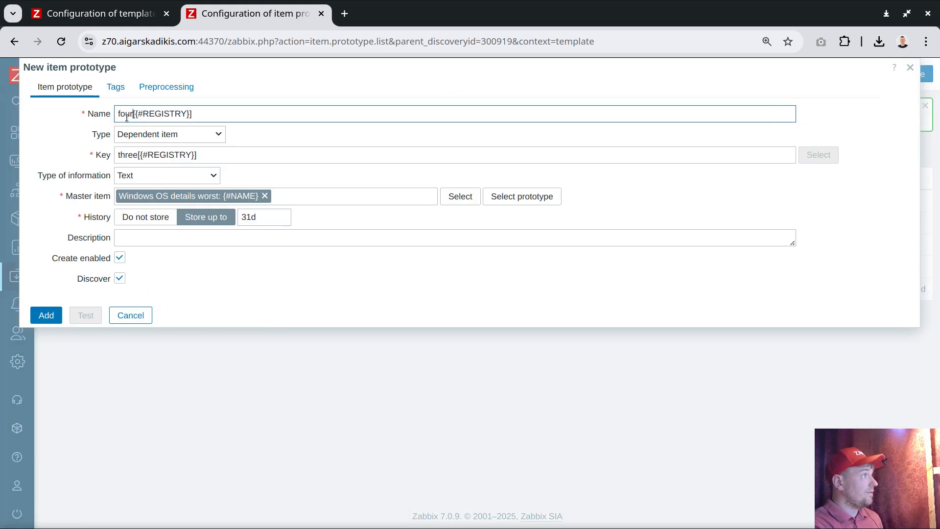
double_click(126, 115)
key(ctrl+c)
double_click(126, 156)
key(ctrl+v)
key(Return)
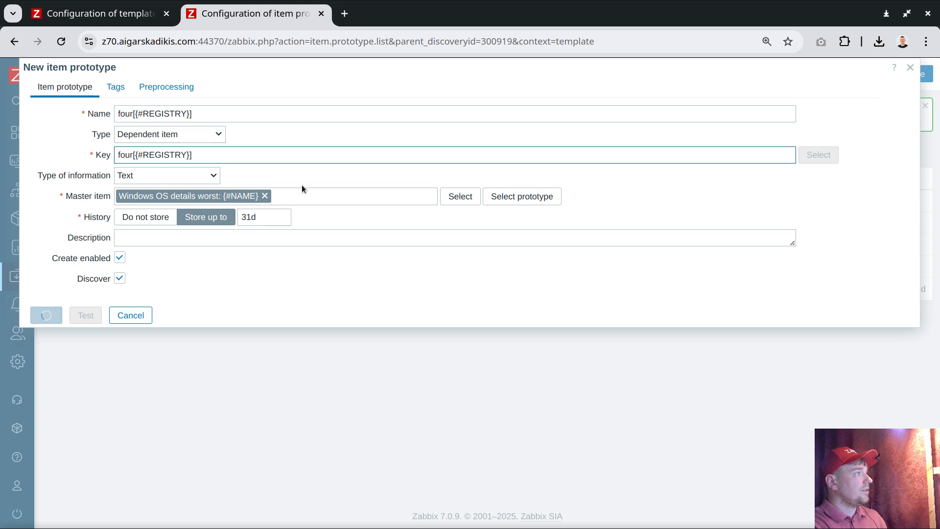
Step: Clone the four[{#REGISTRY}] prototype with five[{#REGISTRY}] as both name and key
click(109, 288)
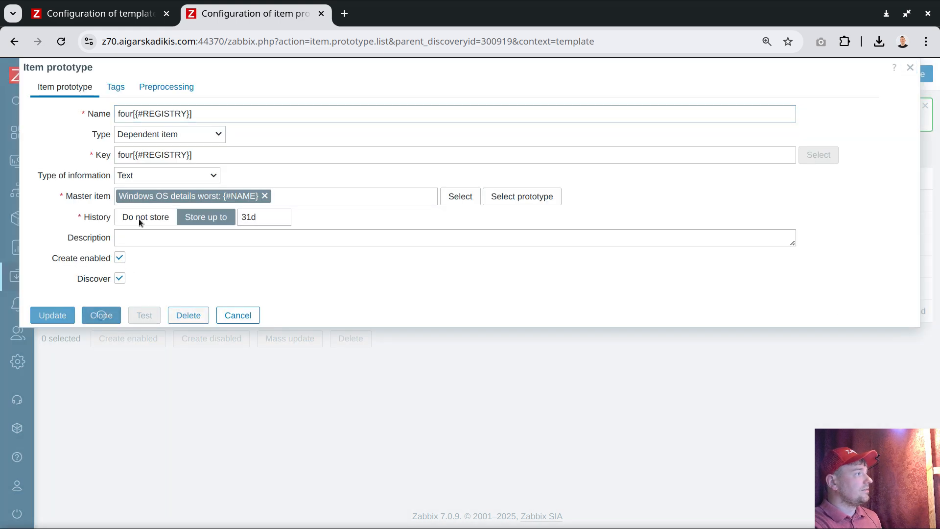
click(100, 316)
double_click(124, 114)
text(five)
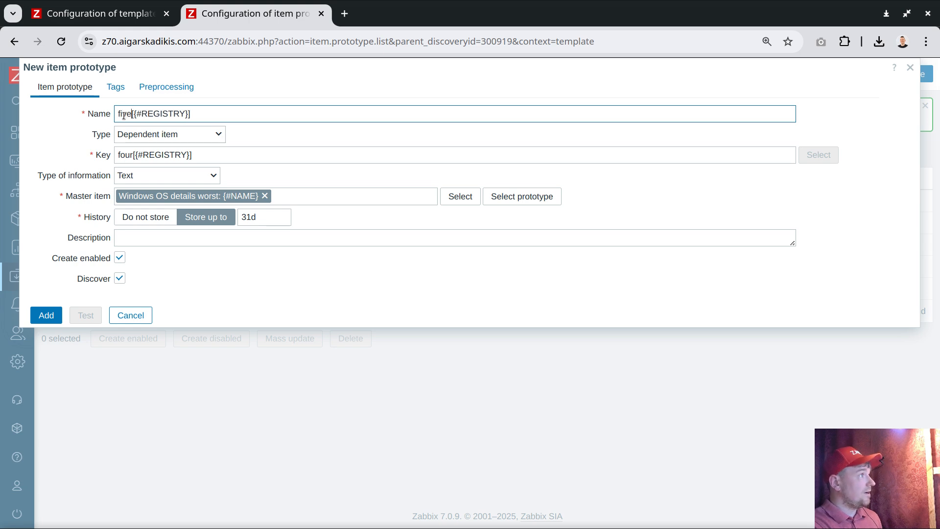
double_click(124, 115)
key(ctrl+c)
double_click(124, 155)
key(ctrl+v)
click(46, 315)
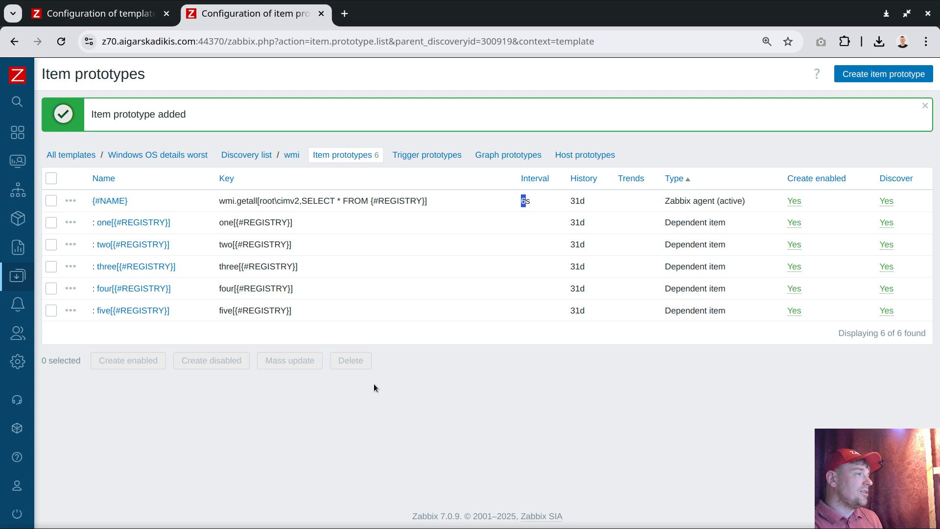
Step: Highlight the {#NAME} prototype's update interval and the count of item prototypes below the list
click(546, 201)
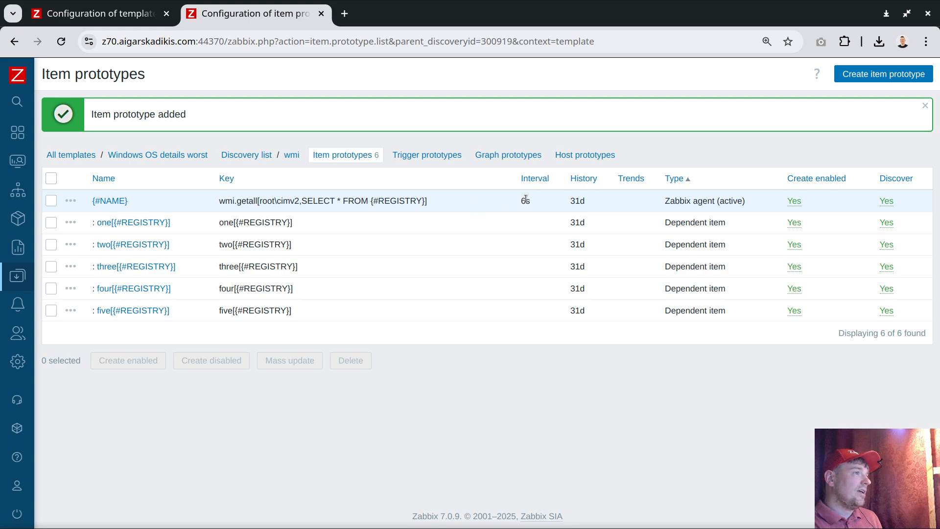
drag(521, 201, 534, 202)
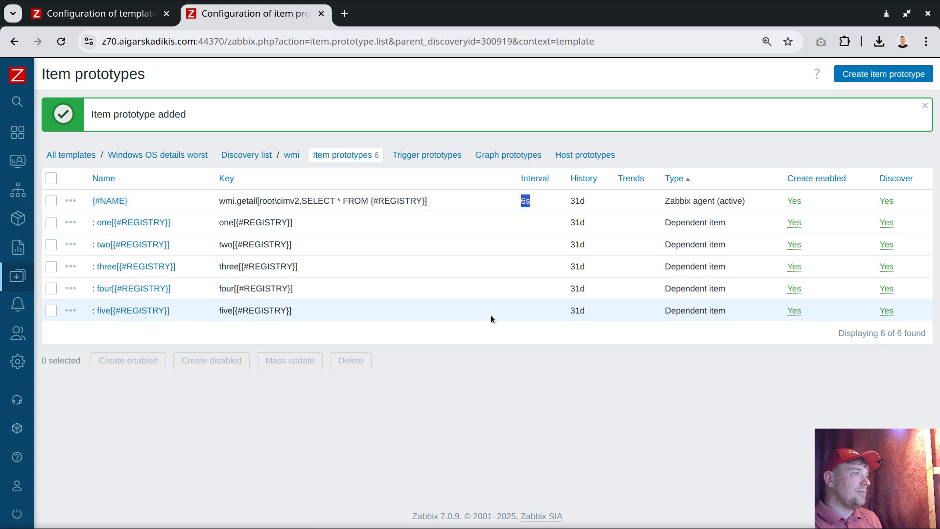
drag(874, 333, 907, 334)
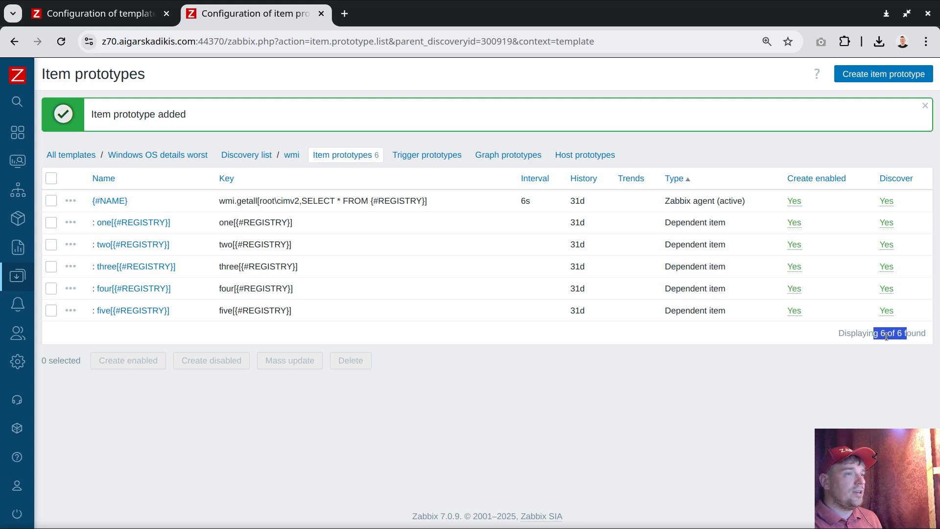
double_click(528, 200)
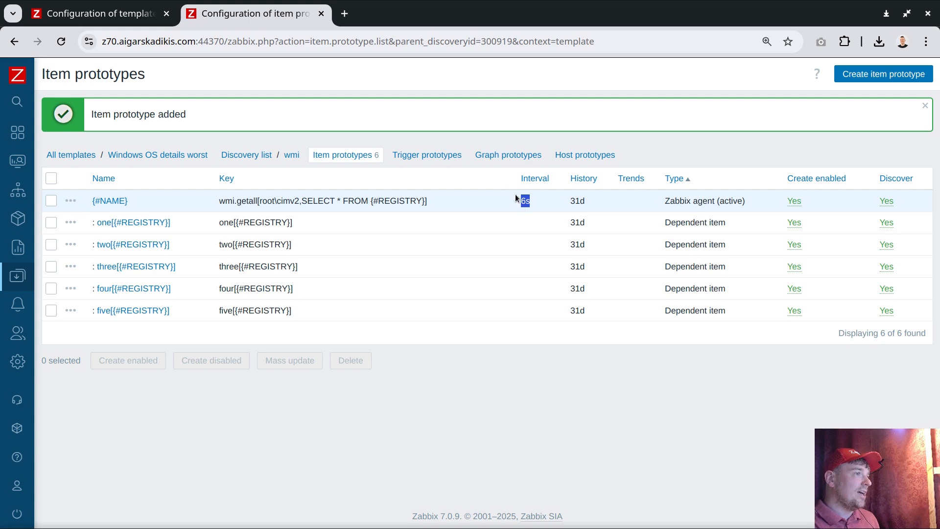
Step: Set the update interval of the {#NAME} item prototype to 6, without a unit, and save it
click(111, 202)
double_click(161, 199)
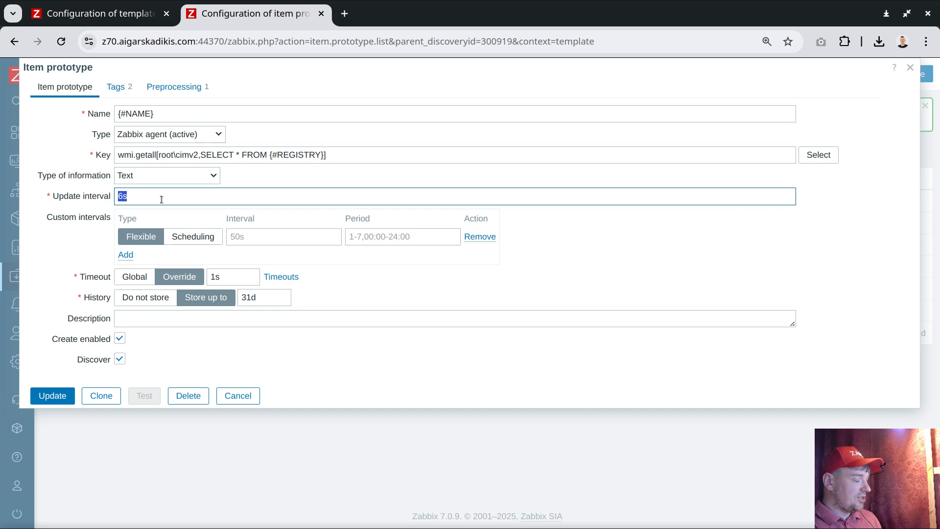
text(6)
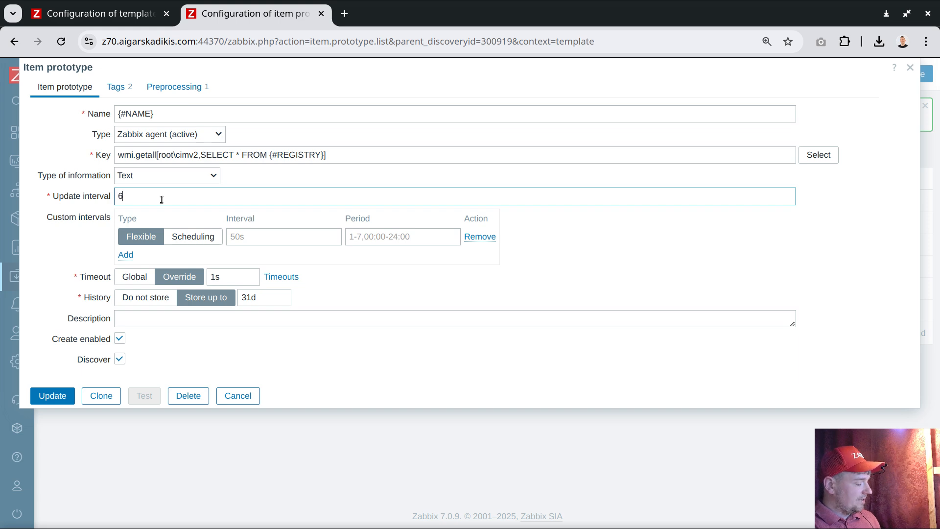
click(57, 396)
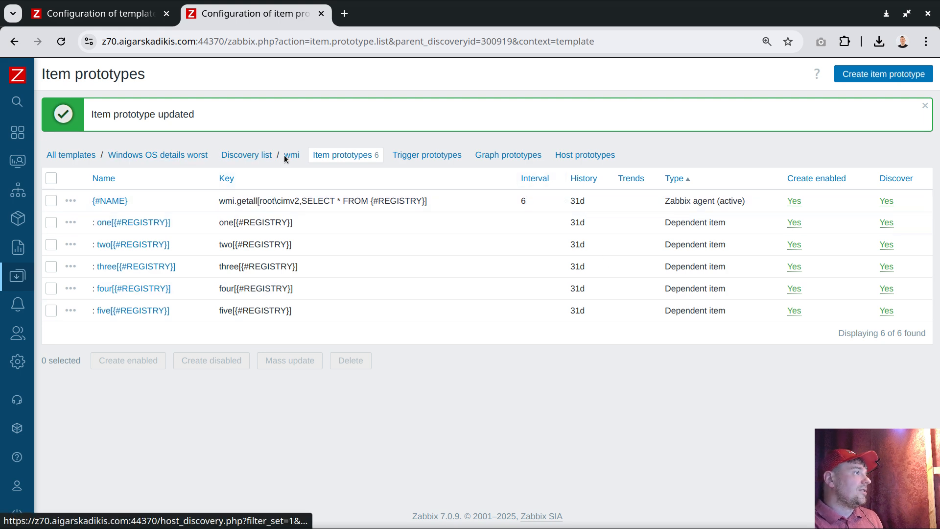
Step: Remove the Discard unchanged with heartbeat preprocessing step from the {#NAME} item prototype and save it
click(105, 202)
click(166, 89)
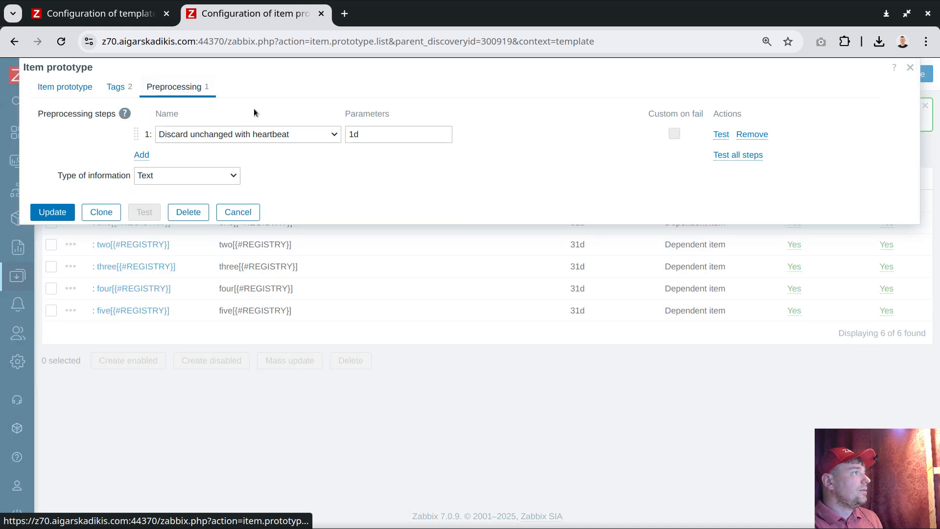
click(752, 134)
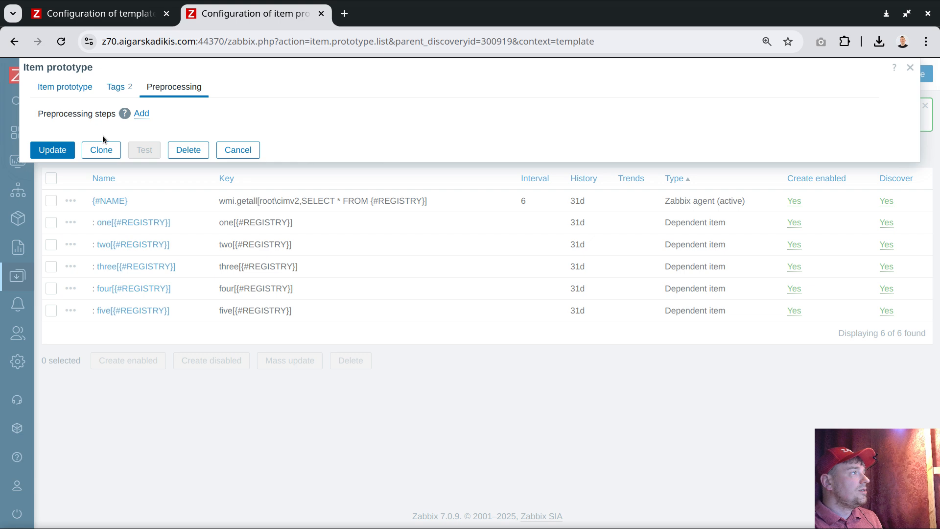
click(52, 150)
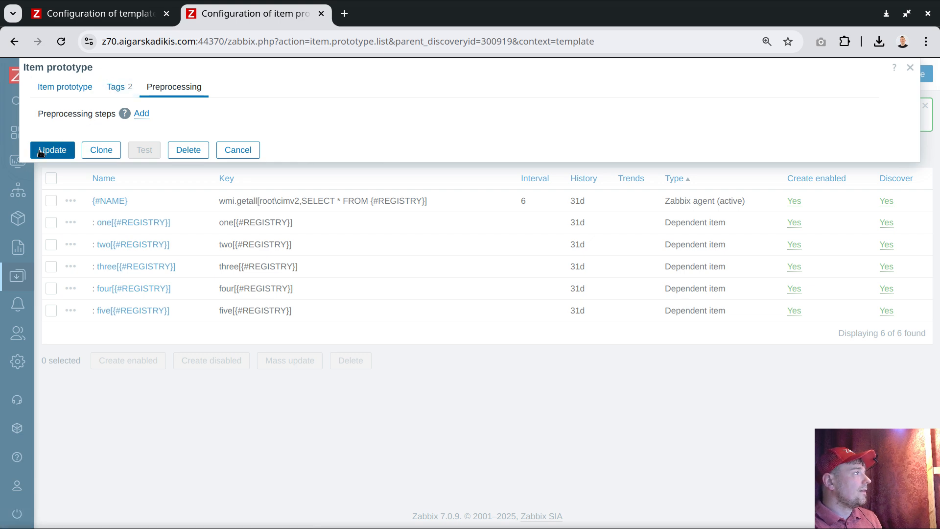
Step: Link the Windows OS details worst template to the host aws.dc.gnt1.win, save the host, and check its item count
mouse_move(56, 247)
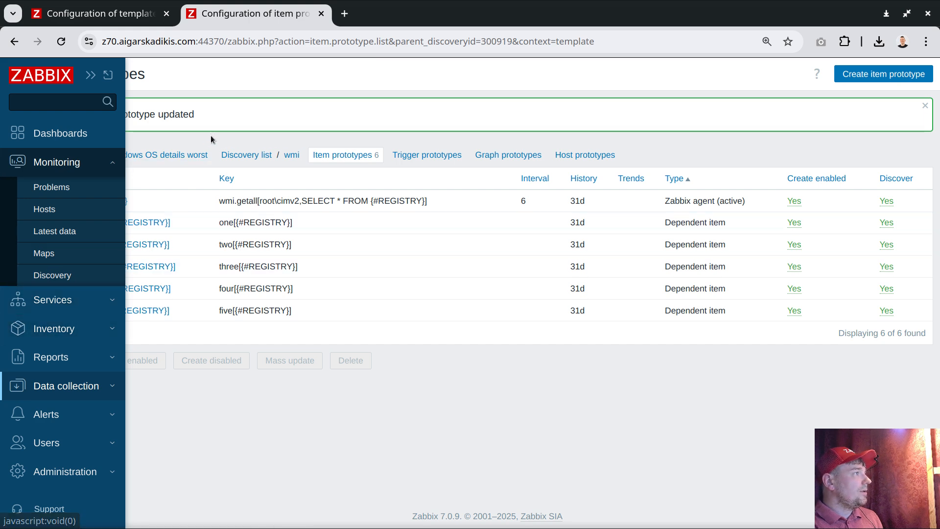
mouse_move(55, 281)
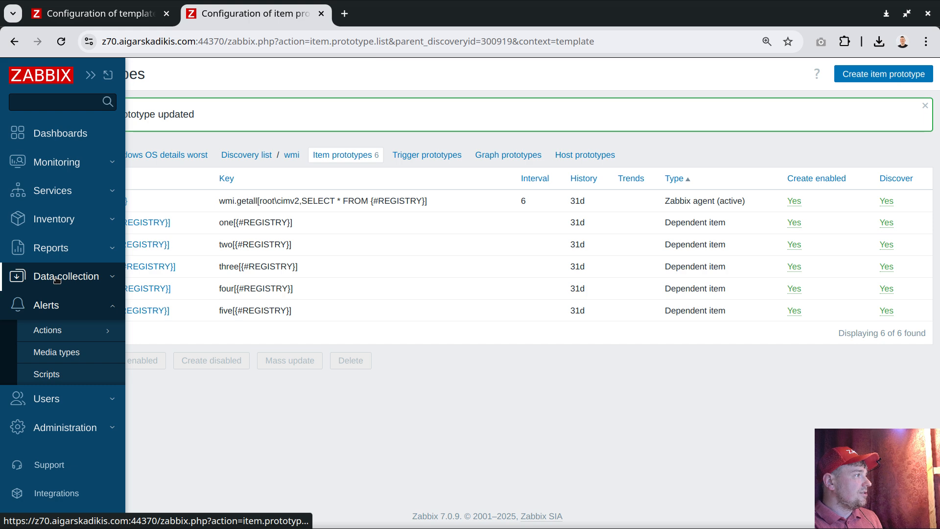
click(83, 276)
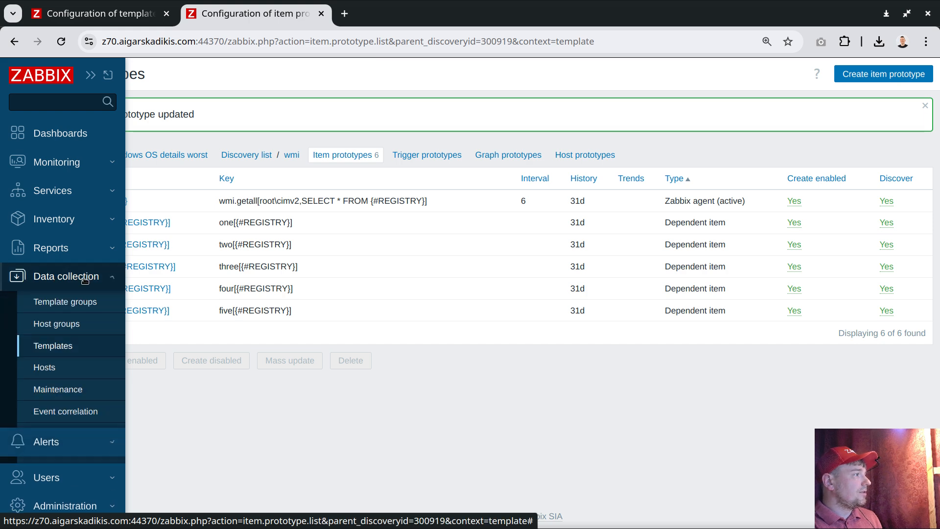
click(55, 365)
click(94, 322)
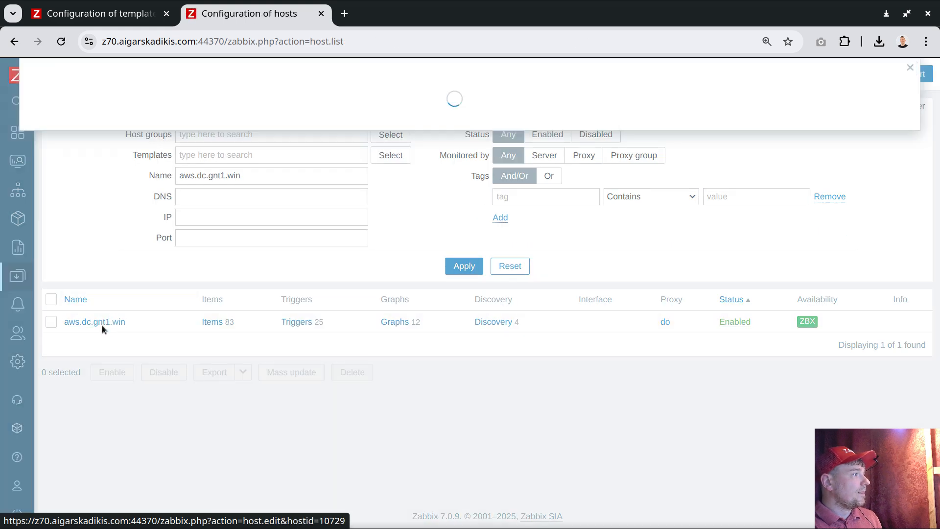
click(415, 189)
click(324, 193)
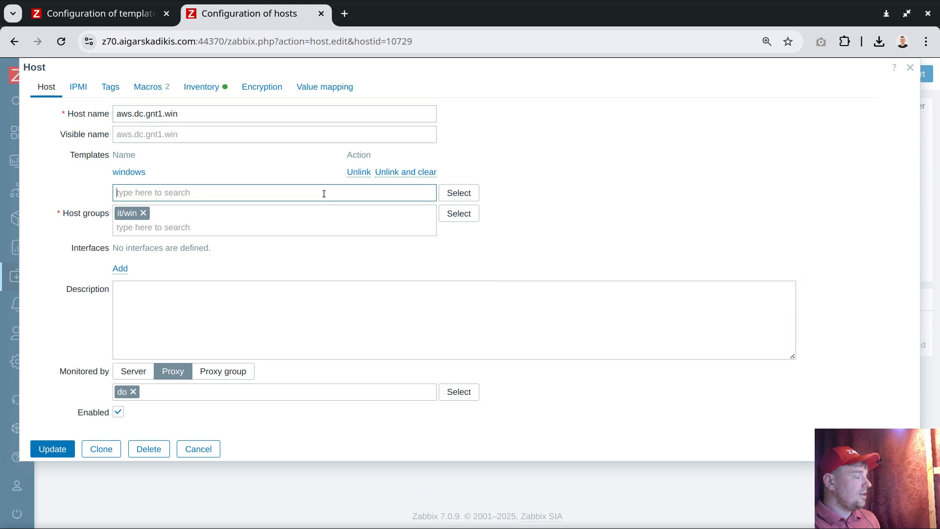
text(worst)
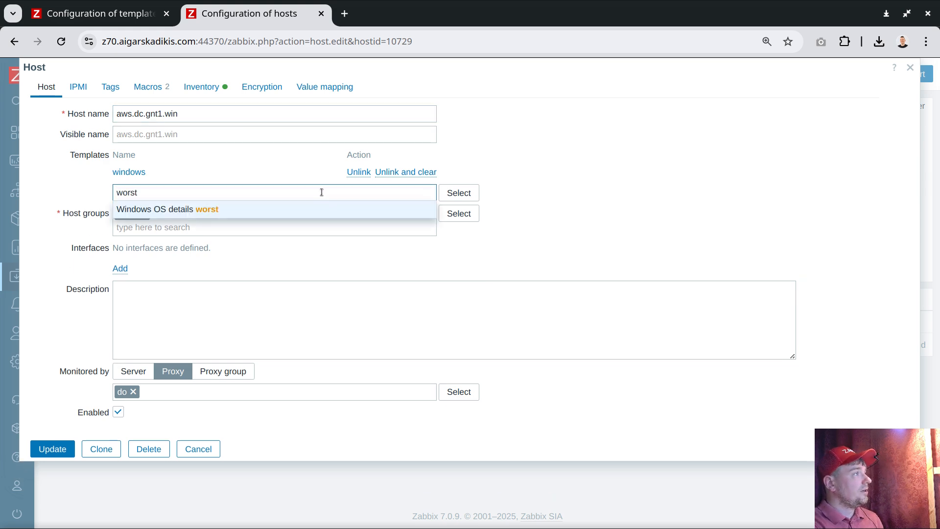
click(231, 207)
click(61, 465)
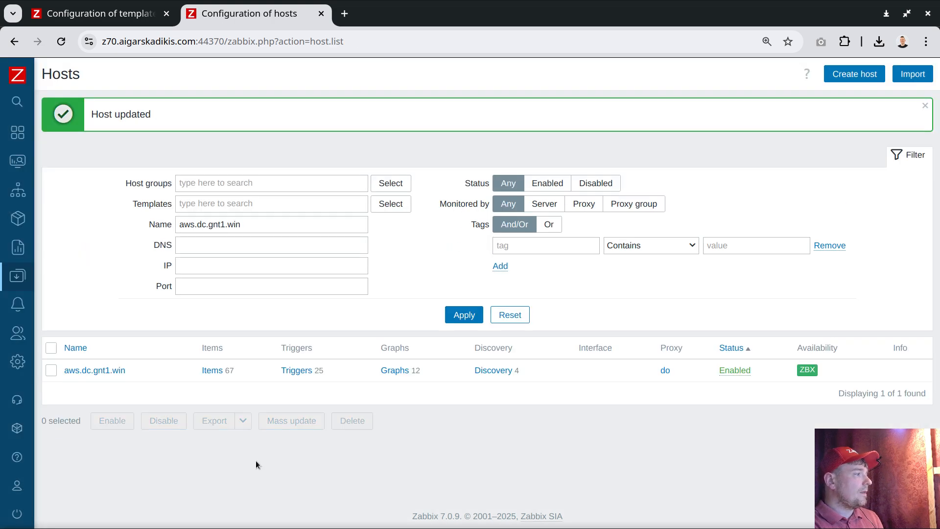
double_click(229, 370)
click(405, 424)
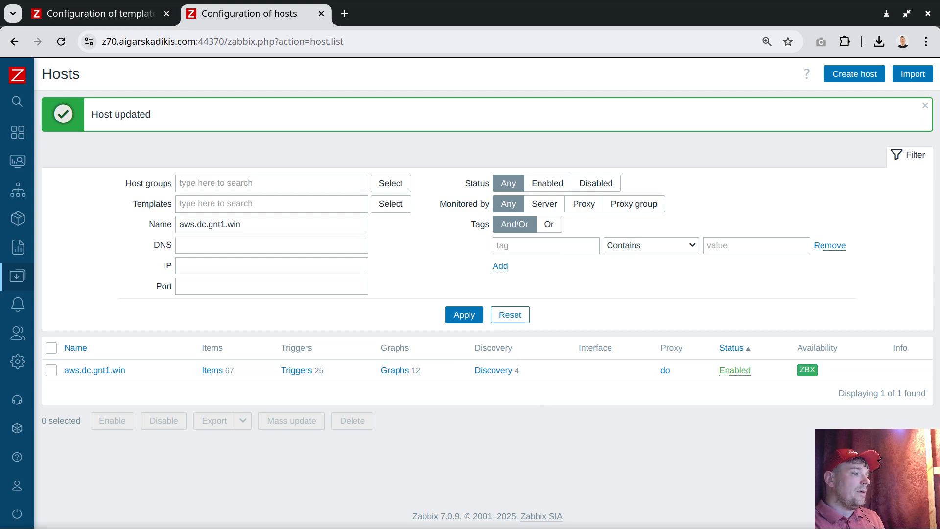
Step: Switch to the terminal and open the database session with the z70 command
key(alt+Tab)
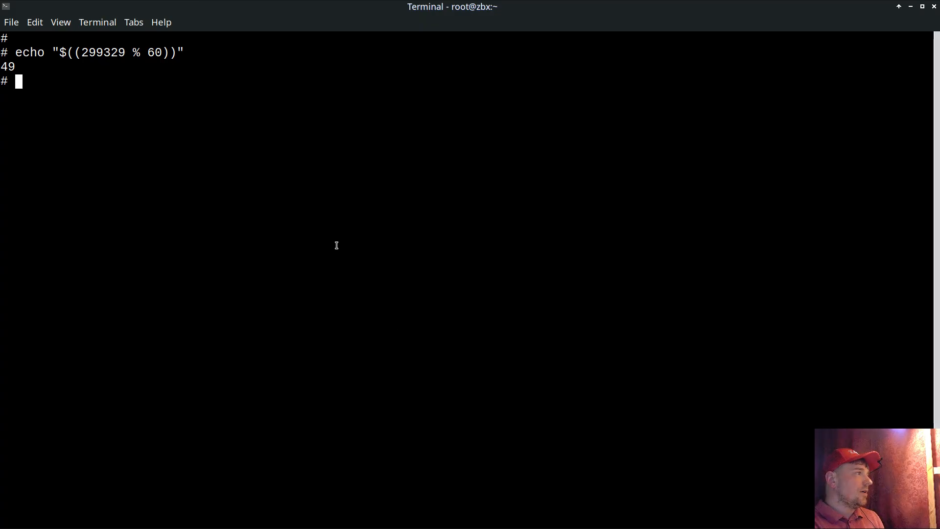
text(z70)
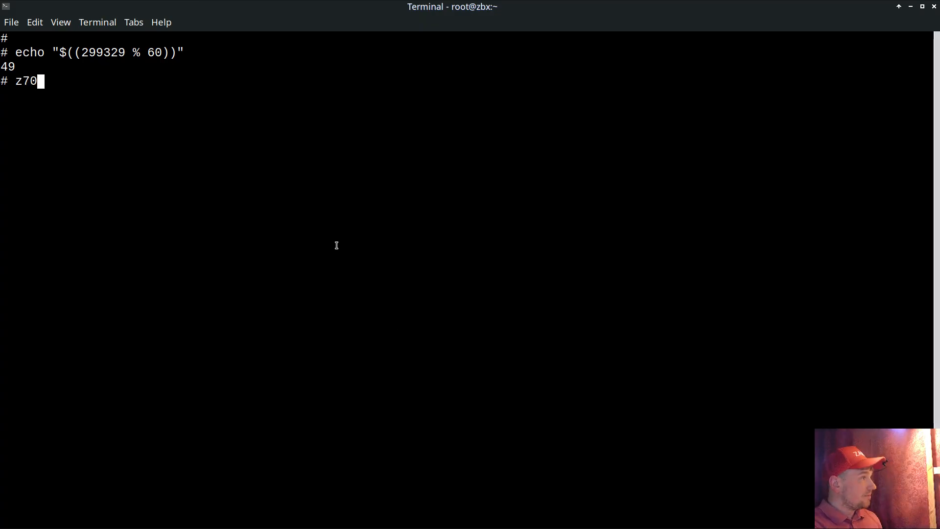
key(Return)
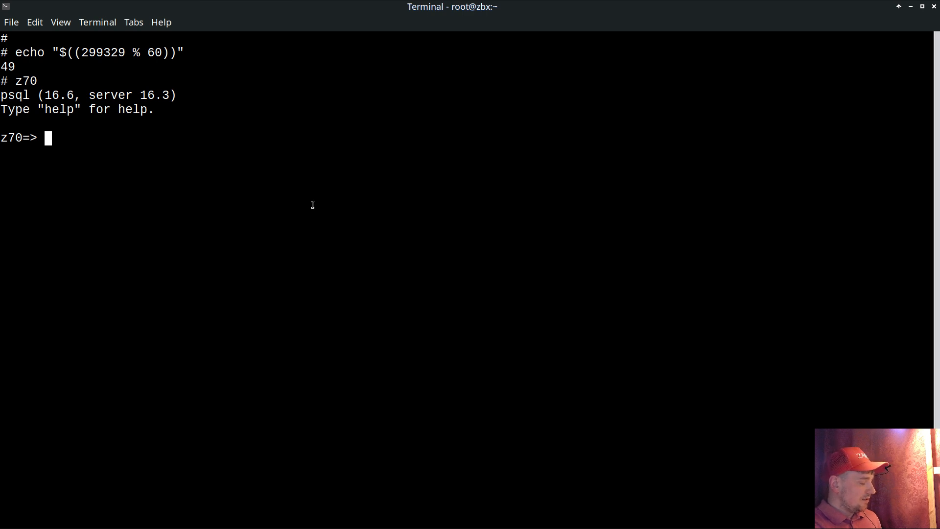
Step: Begin a SQL query with SELECT itemid, delay, key_
text(selec)
key(BackSpace)
key(BackSpace)
key(BackSpace)
key(BackSpace)
key(BackSpace)
text(S)
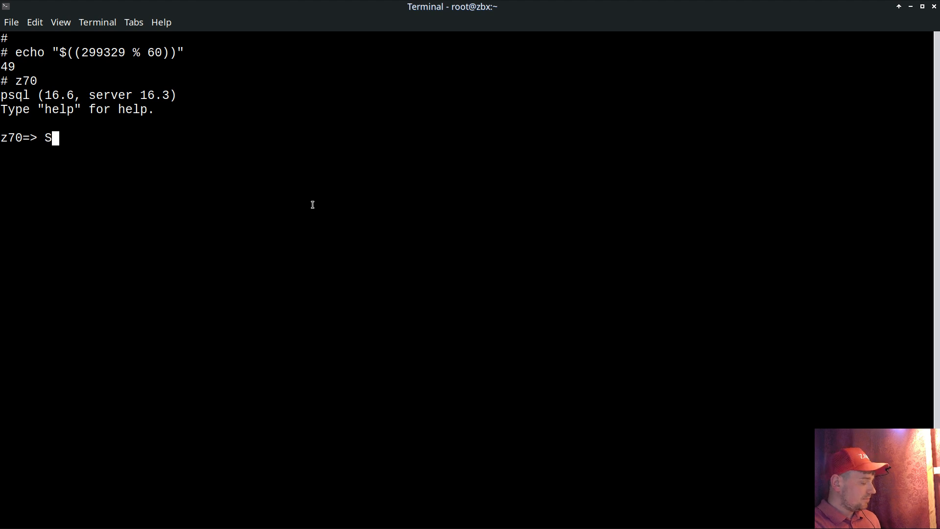
text(ELECT )
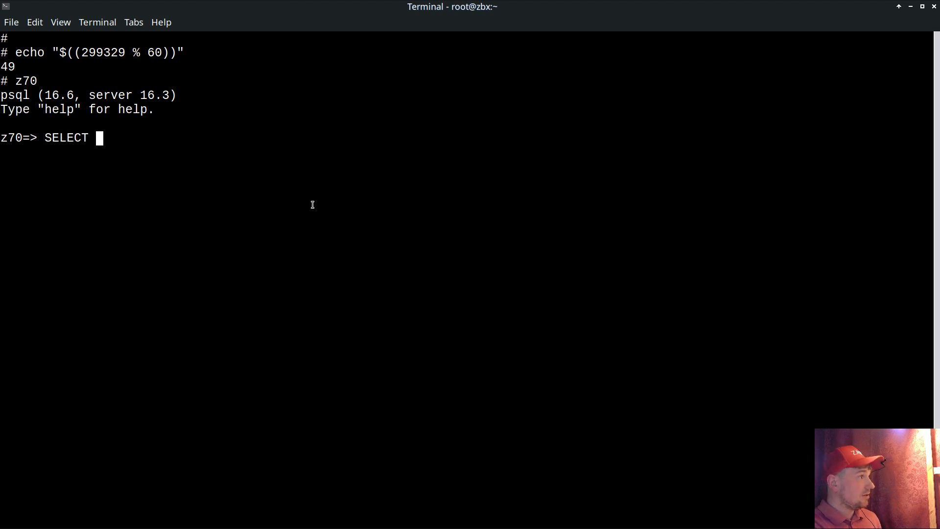
text(itemid)
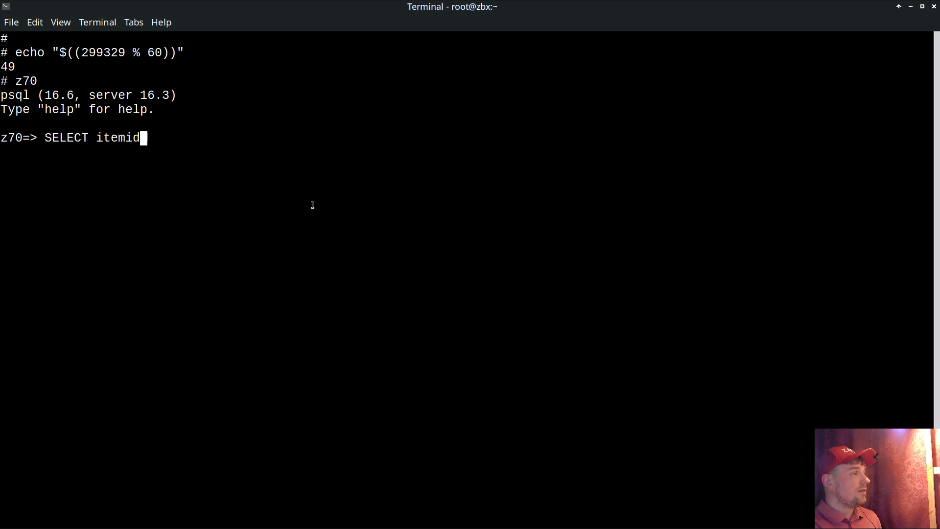
text(, dela)
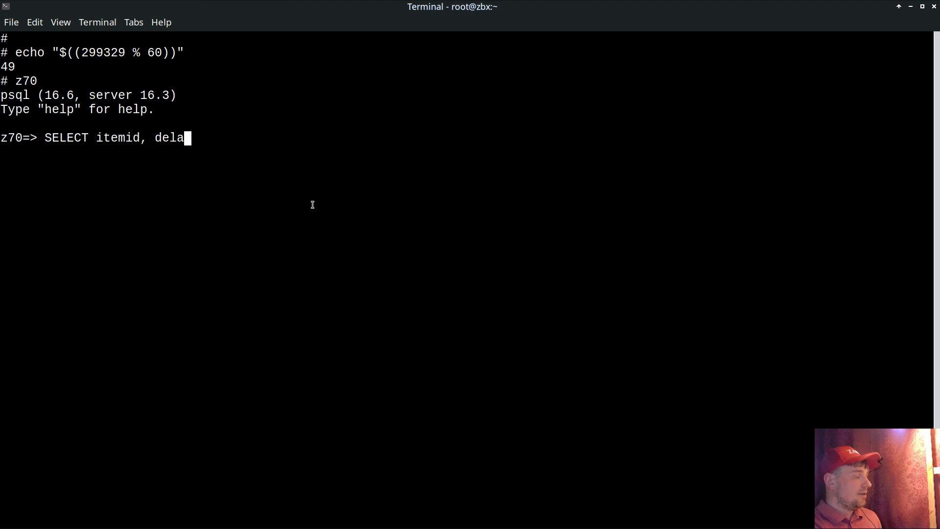
text(y)
text(WHERE)
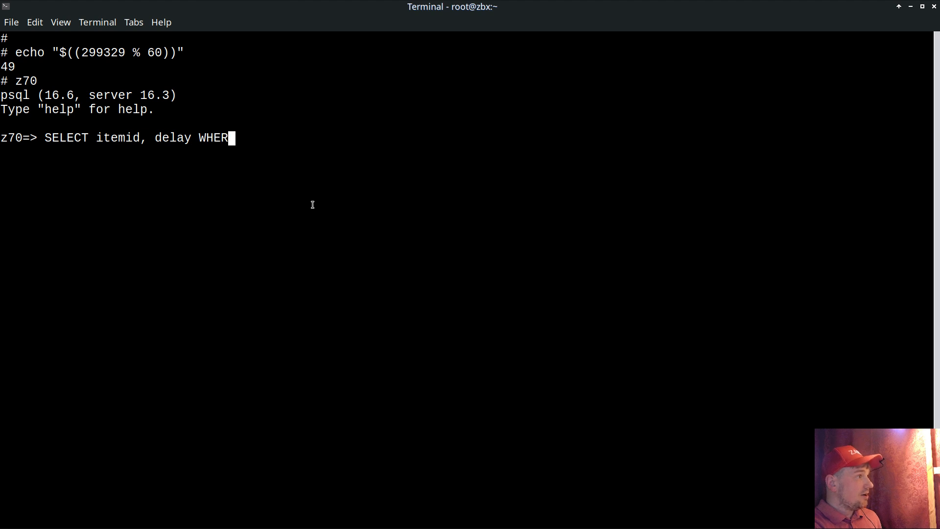
key(BackSpace)
key(BackSpace)
key(BackSpace)
key(BackSpace)
key(BackSpace)
key(BackSpace)
key(BackSpace)
text(, key_)
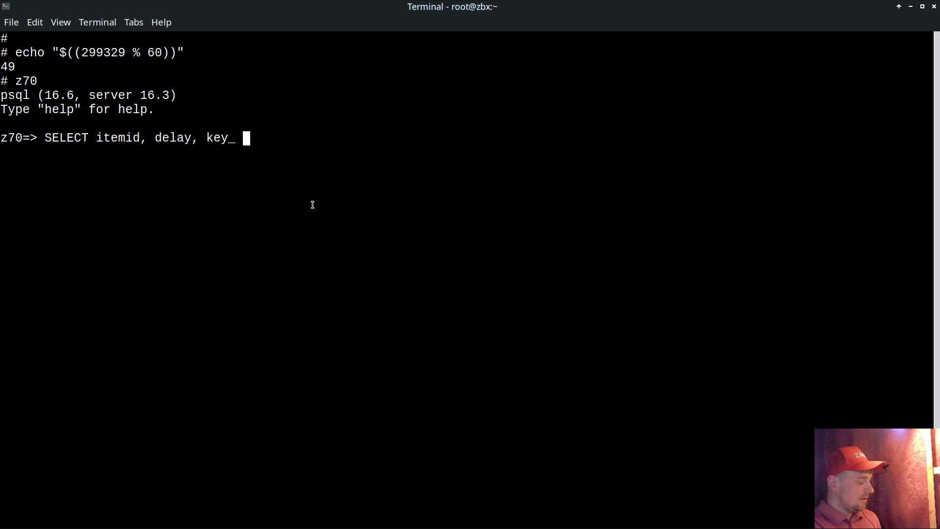
text( FROM host)
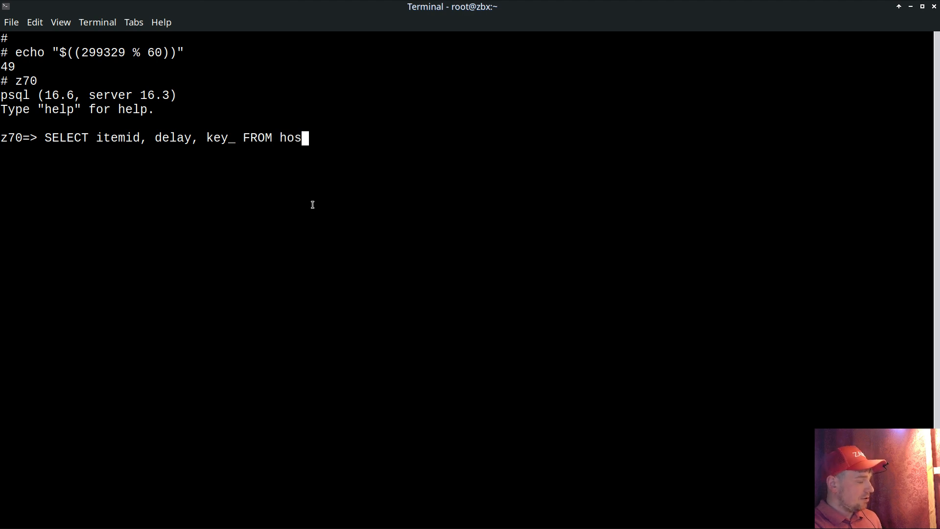
Step: Extend the query with FROM items WHERE hostid=, leaving the host ID open
key(BackSpace)
key(BackSpace)
key(BackSpace)
key(BackSpace)
text(items )
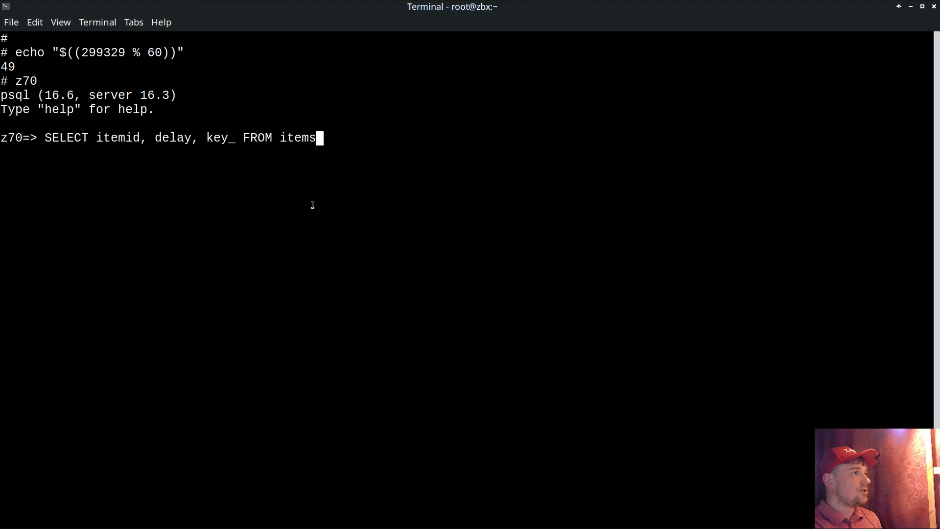
text(WHERE )
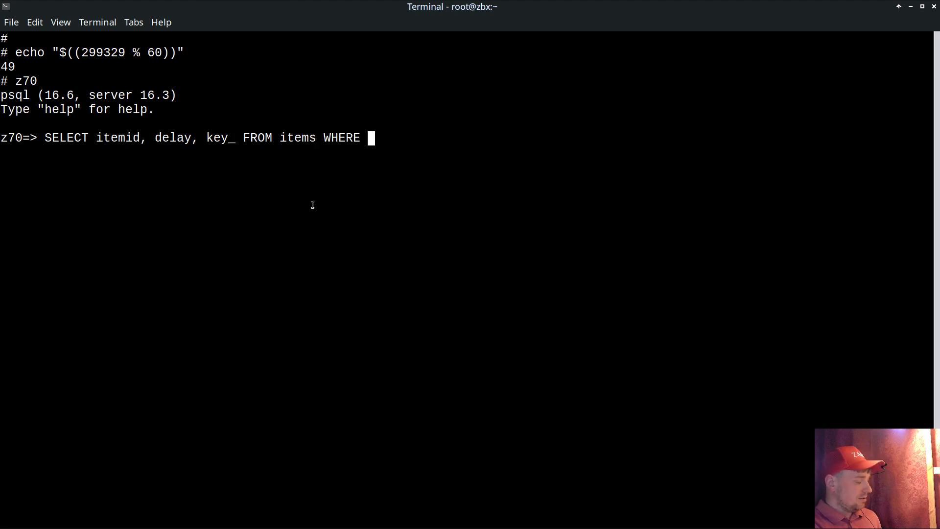
text(hostid=)
Step: Switch back to Zabbix in the browser, refresh the filtered host list and open the items of aws.dc.gnt1.win
key(alt+Tab)
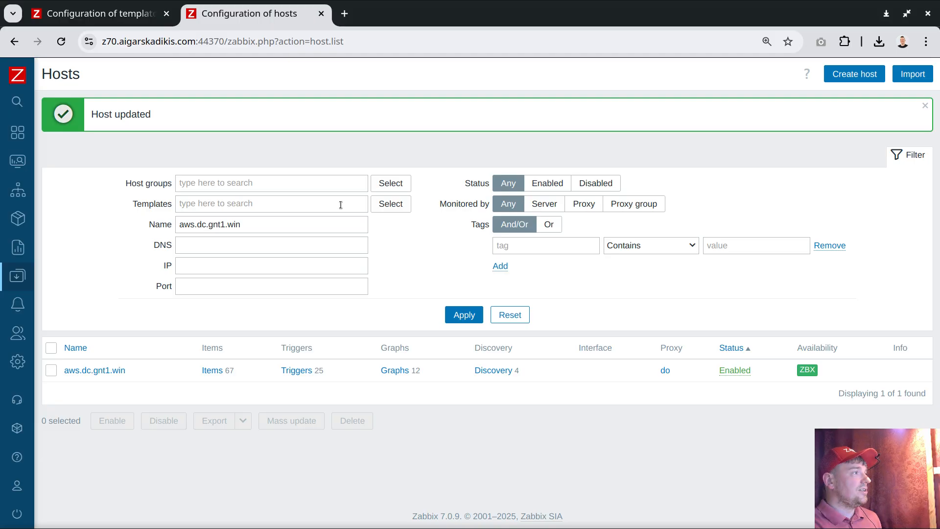
click(463, 315)
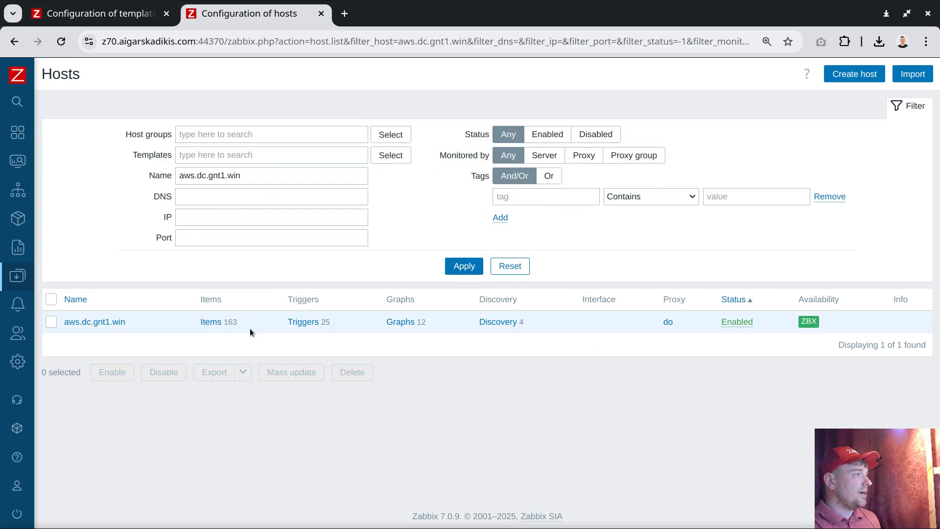
click(212, 321)
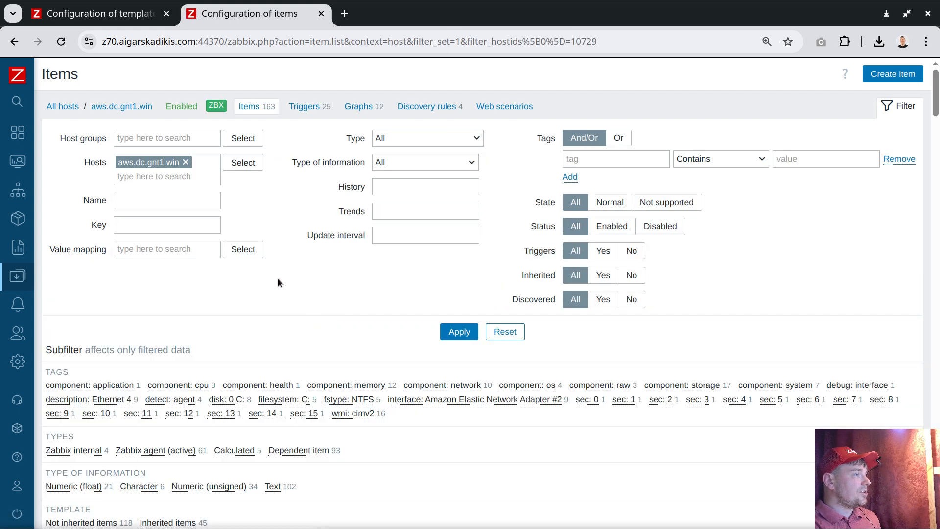
Step: Filter the host's items by the key getall and review the matching items
scroll(250, 321, down, 2)
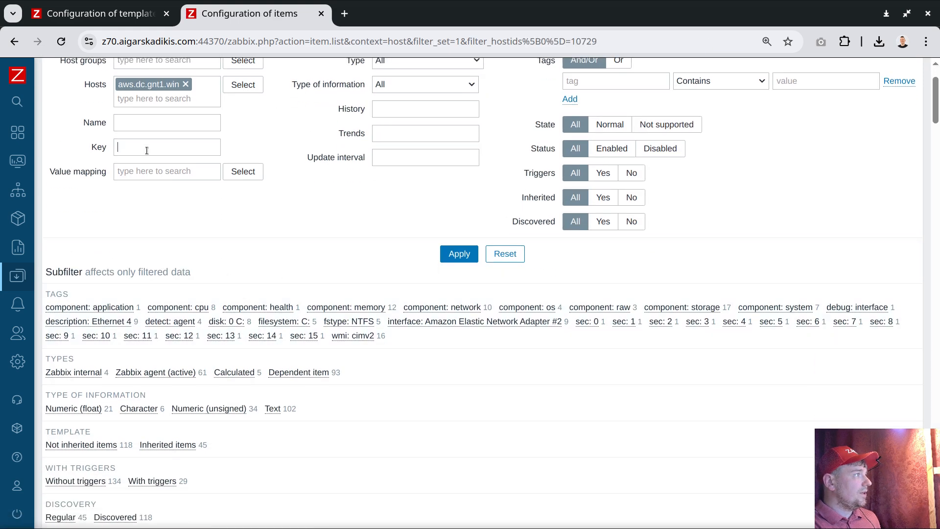
click(147, 151)
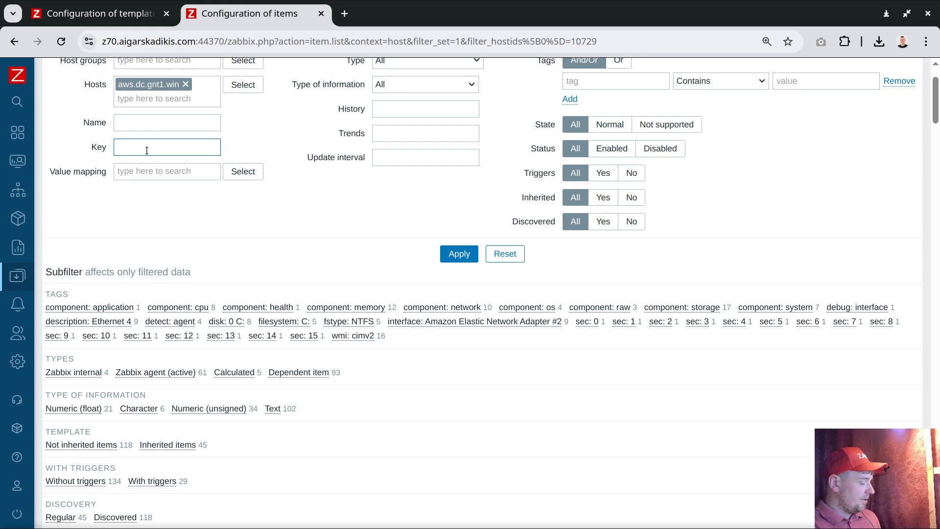
text(wm)
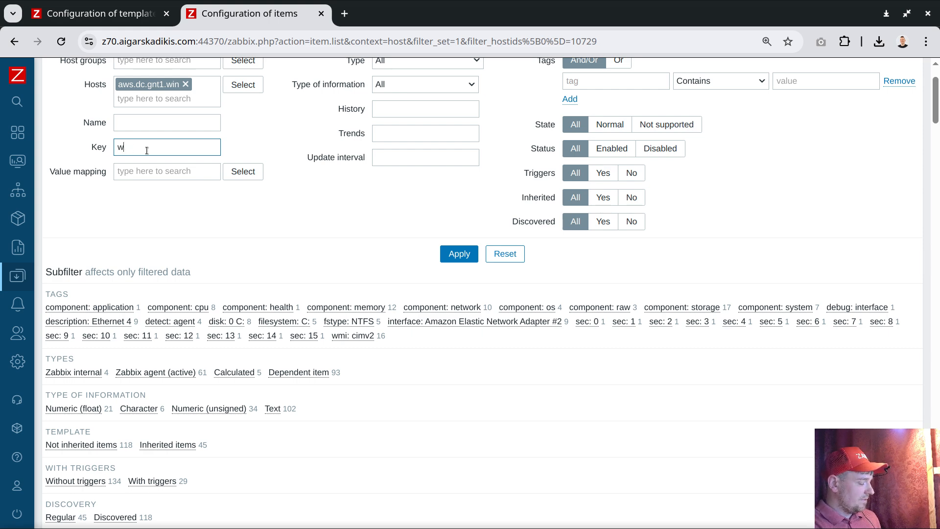
key(BackSpace)
text(getall)
key(Return)
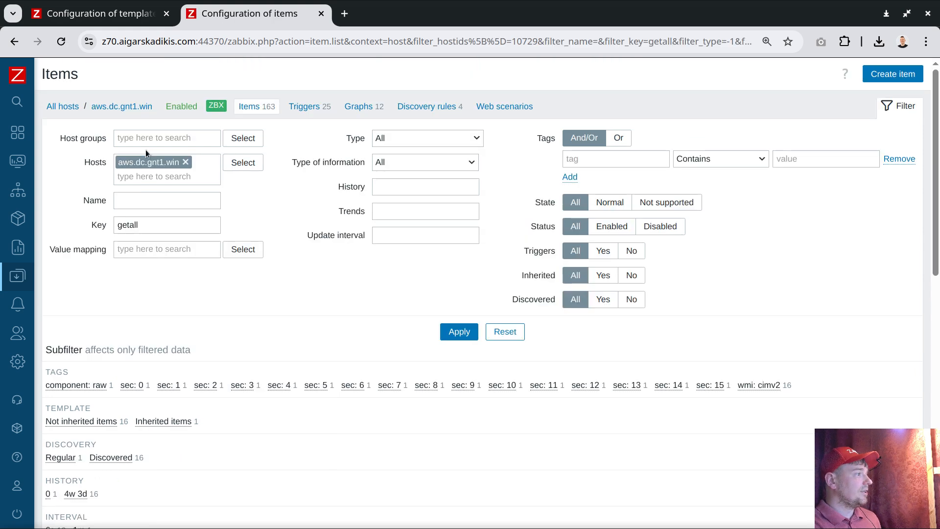
scroll(173, 297, down, 10)
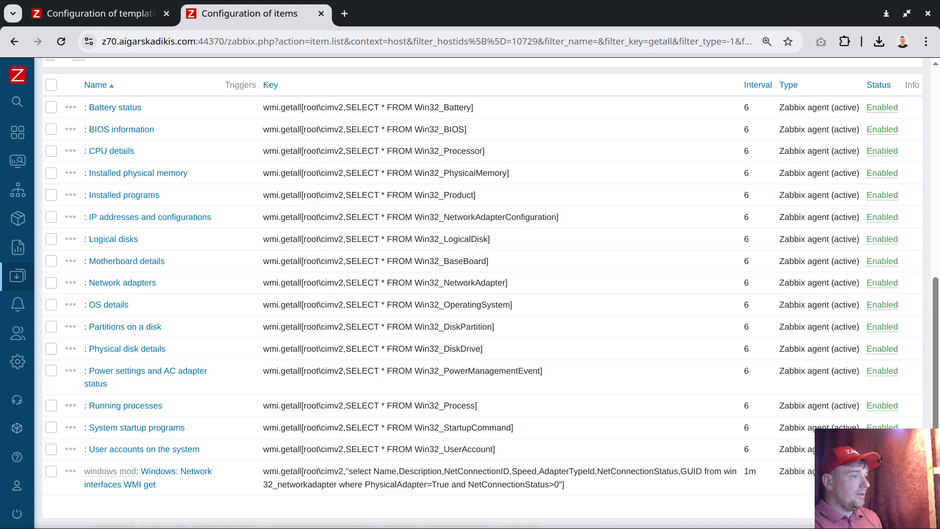
Step: Copy the host ID 10729 from the Zabbix page address and insert it after hostid= in the terminal query
key(alt+Tab)
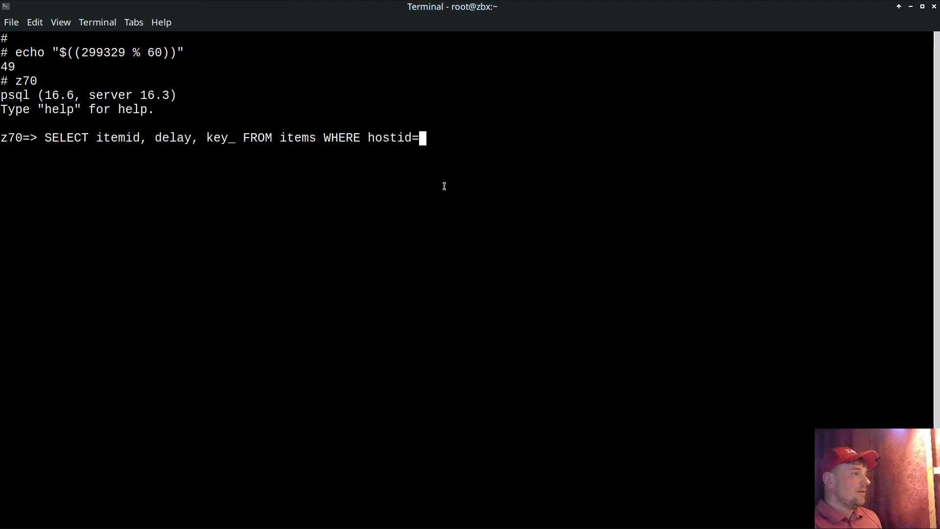
key(alt+Tab)
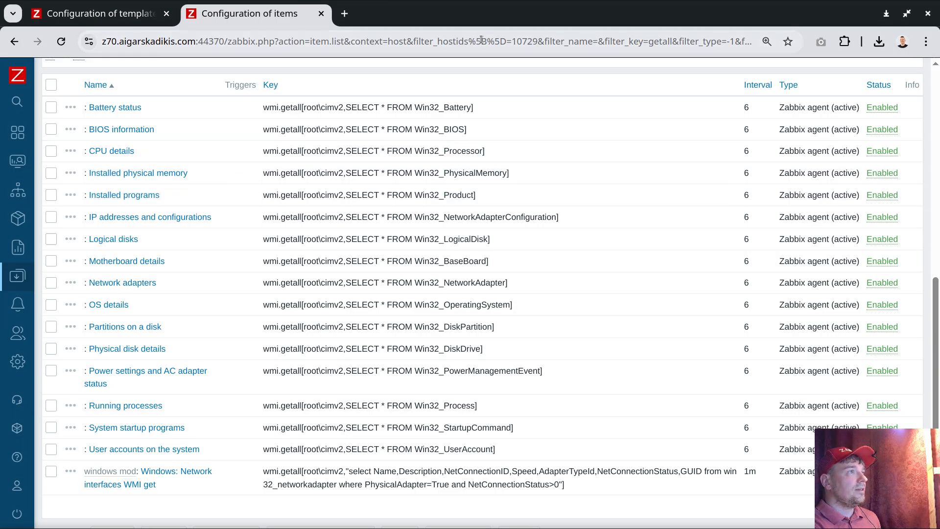
double_click(528, 38)
key(ctrl+c)
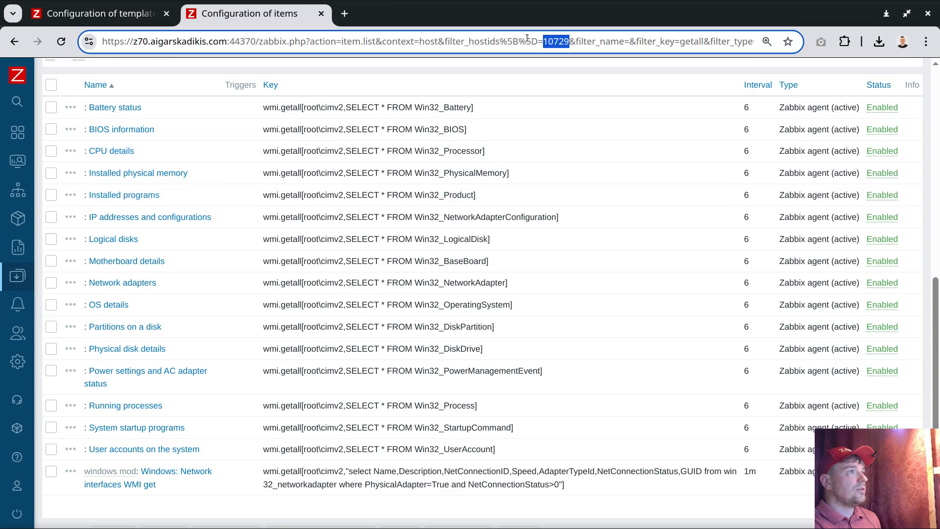
right_click(562, 43)
click(598, 144)
key(alt+Tab)
key(ctrl+shift+v)
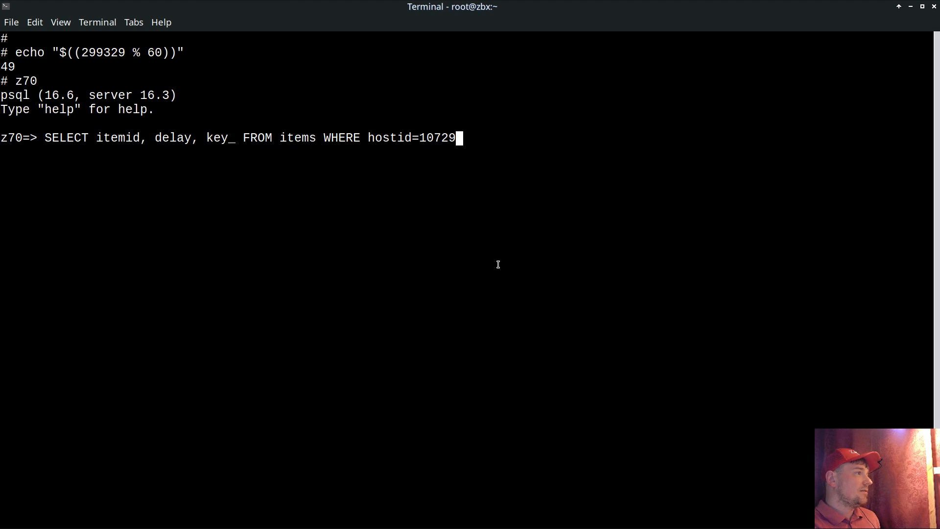
Step: Complete the items query with the condition AND key_ like '%getall%' and run it
text(AND key)
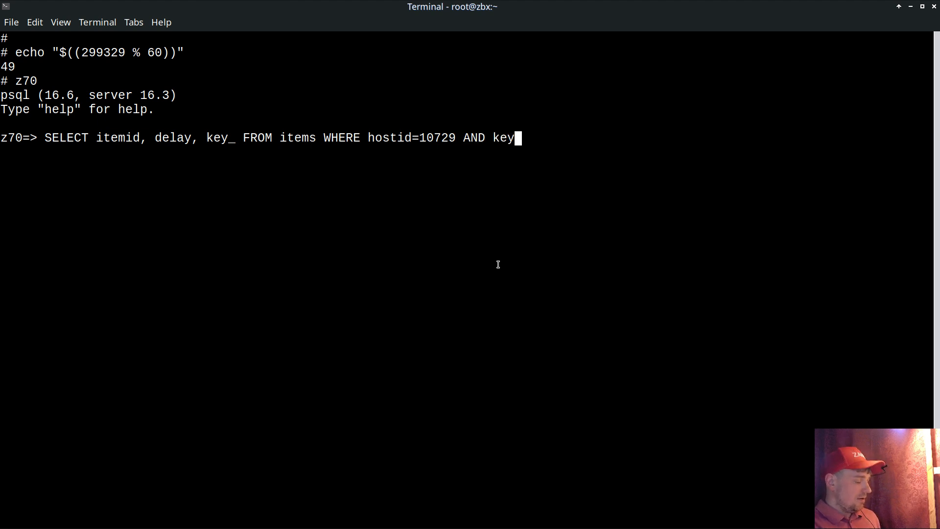
text(_ like ')
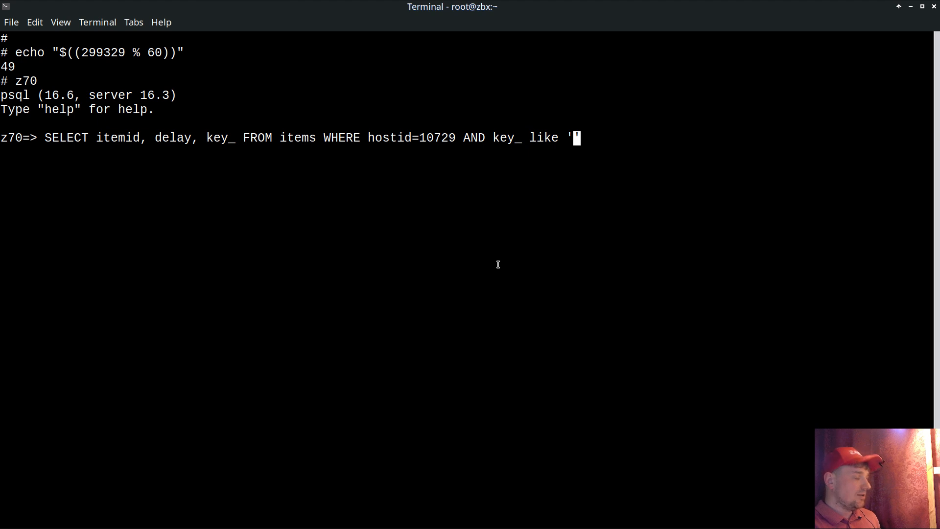
text(%getall%')
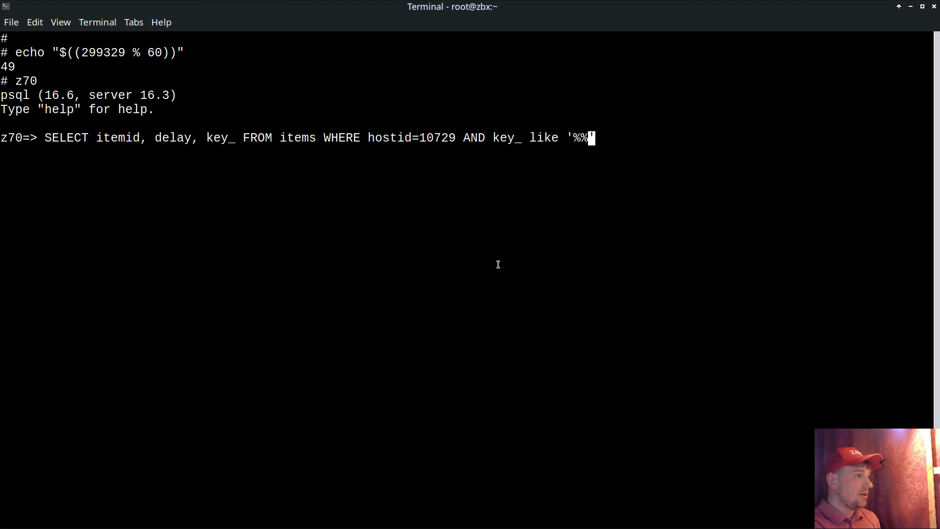
key(Left)
key(Left)
text(getall)
key(Right)
key(Right)
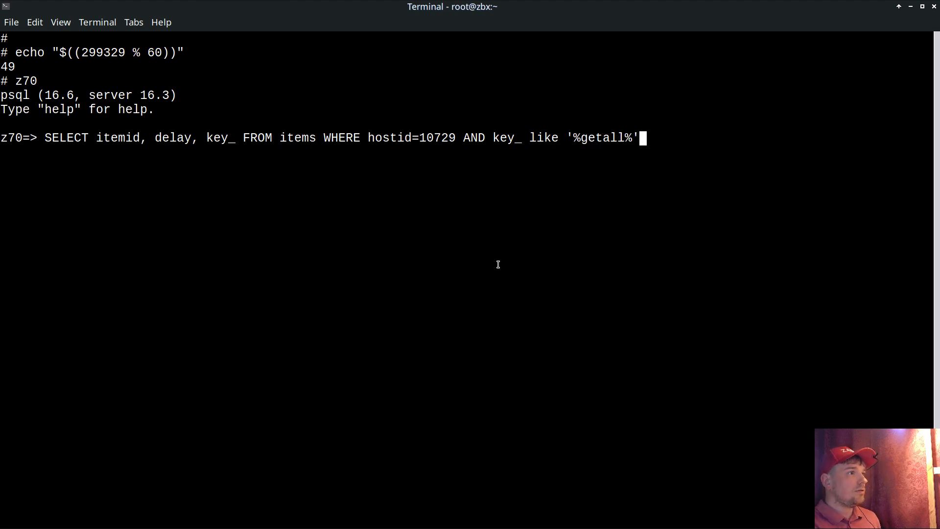
text(;)
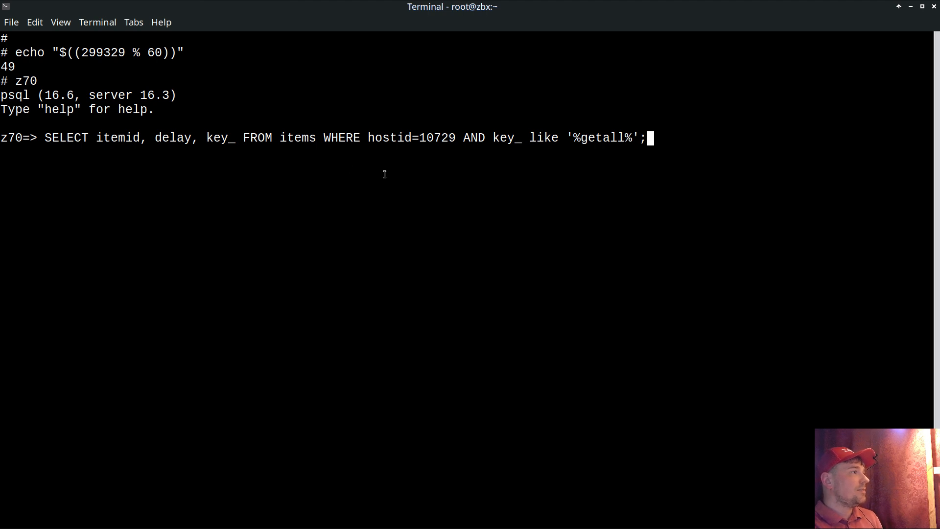
key(Return)
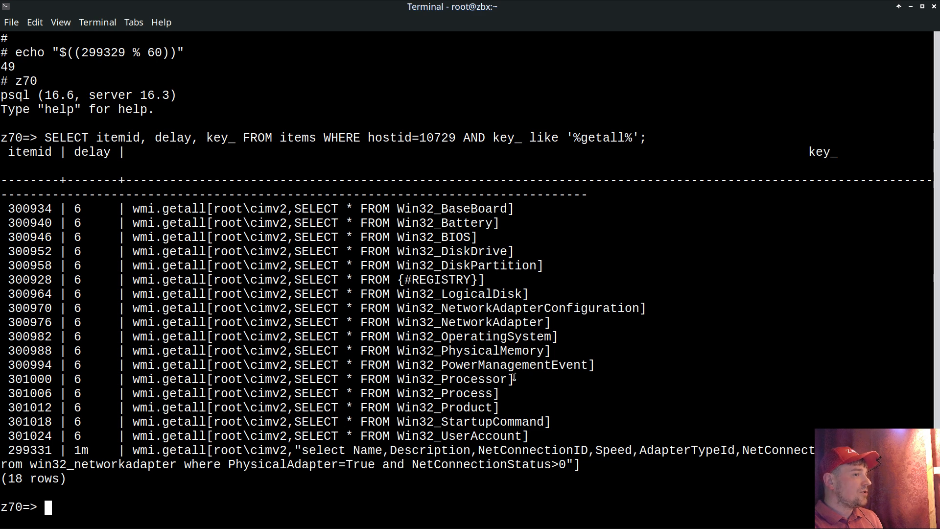
Step: Recall the previous query and insert the expression (itemid % delay) between the delay and key_ columns
key(Up)
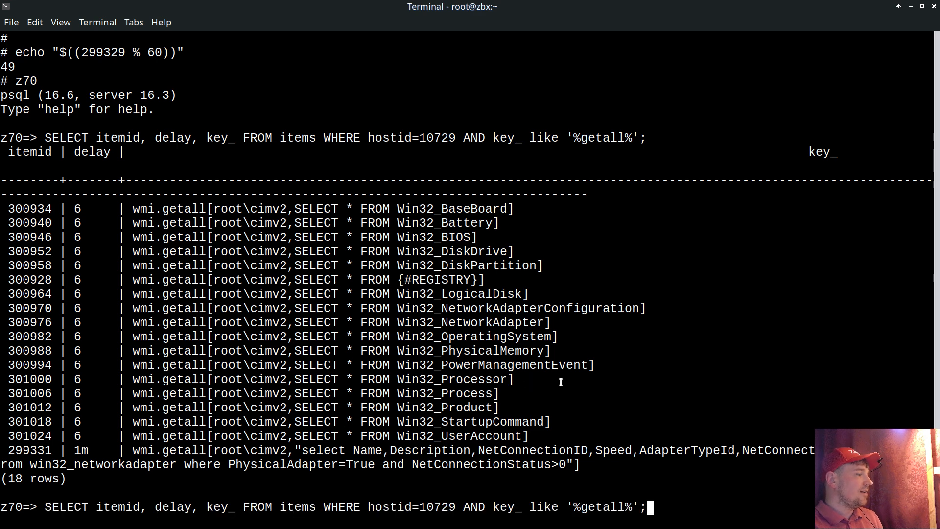
key(Home)
key(Right)
key(Right)
key(Right)
key(Right)
key(Right)
key(Right)
key(Right)
key(Right)
key(Right)
key(Right)
key(Right)
key(Right)
key(Right)
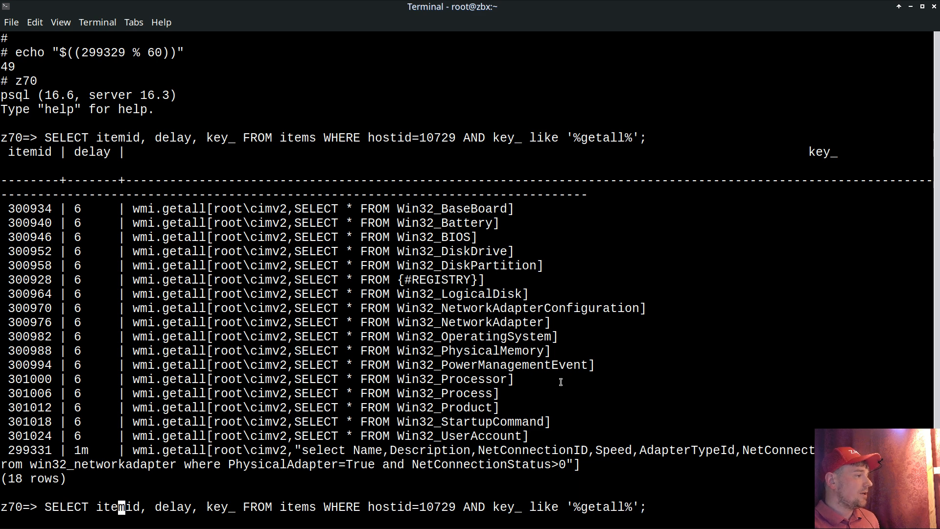
key(Right)
key(Right)
key(Right)
key(Right)
key(Right)
key(Right)
key(Right)
key(Right)
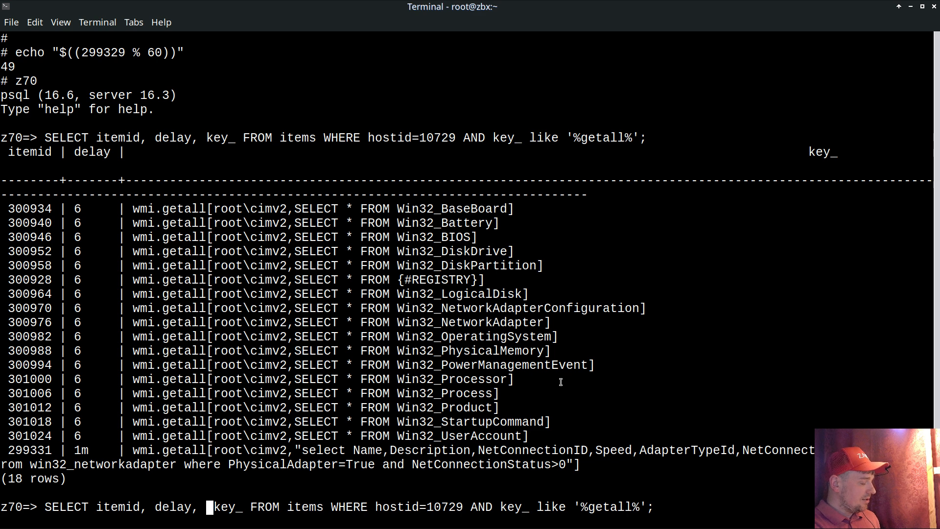
text(()
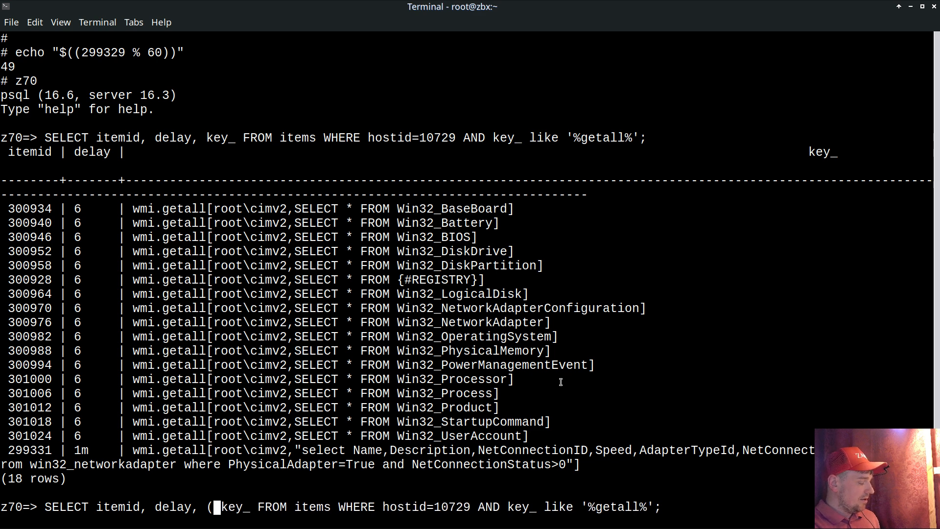
text(itemid )
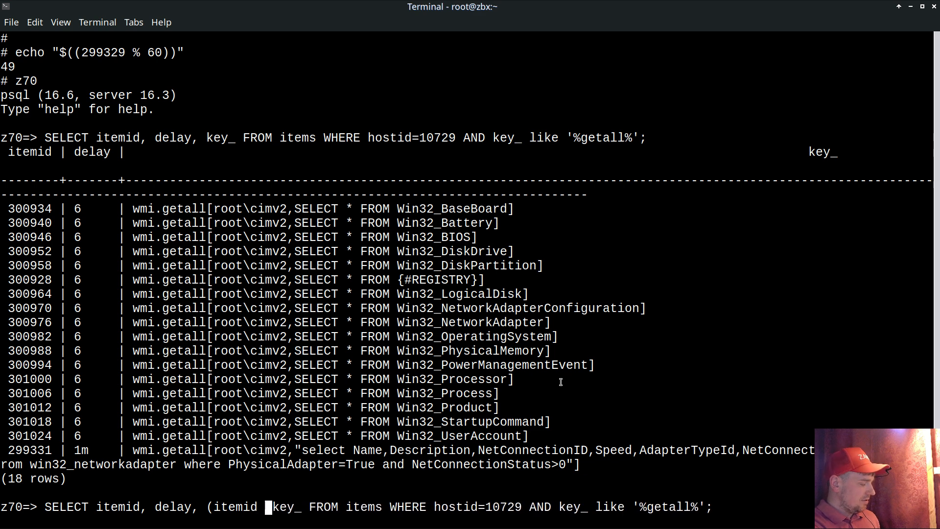
text(% )
text(delay)
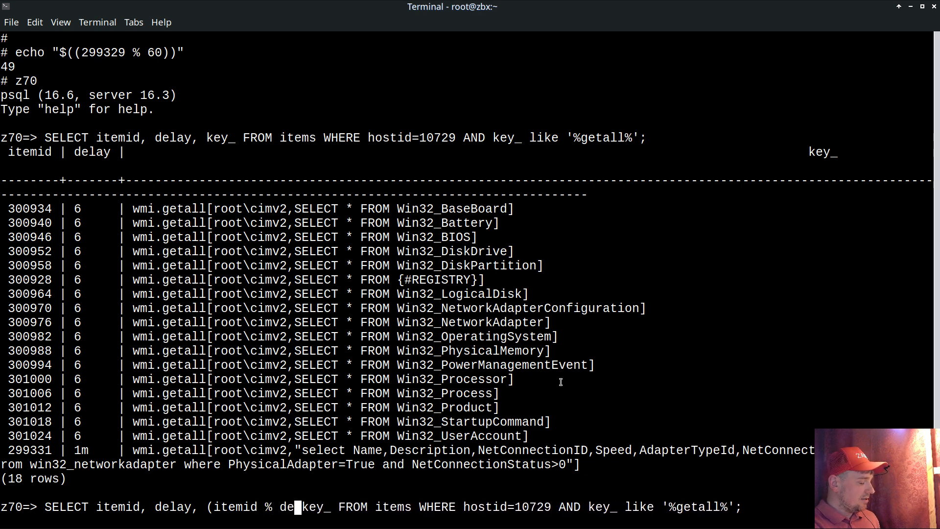
text())
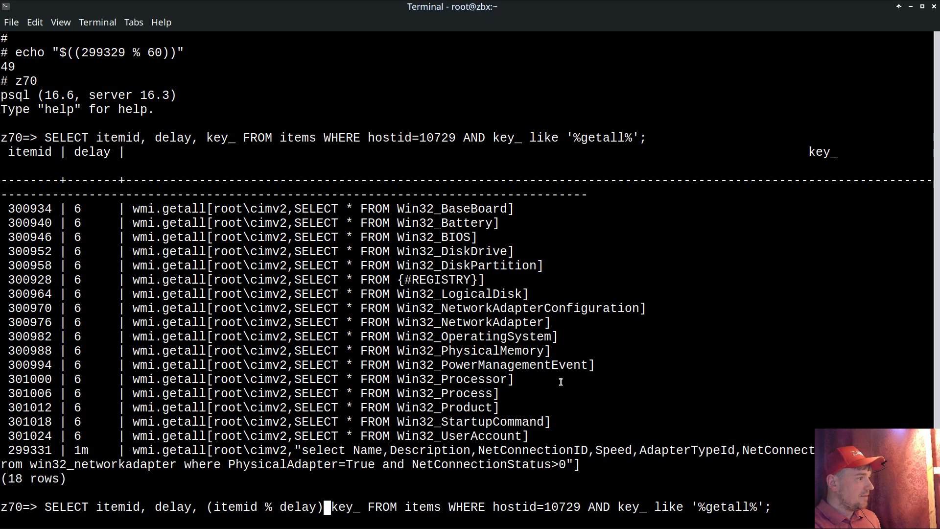
text( AS of)
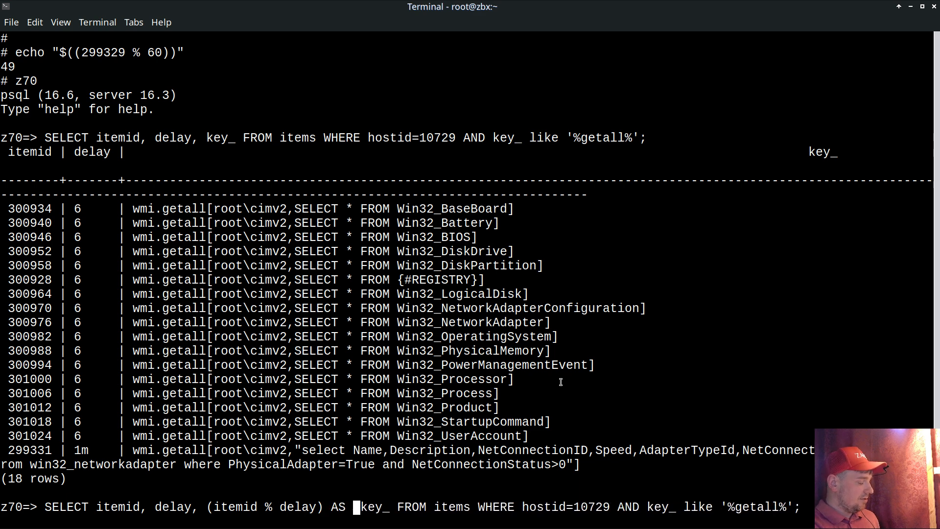
text(fset,)
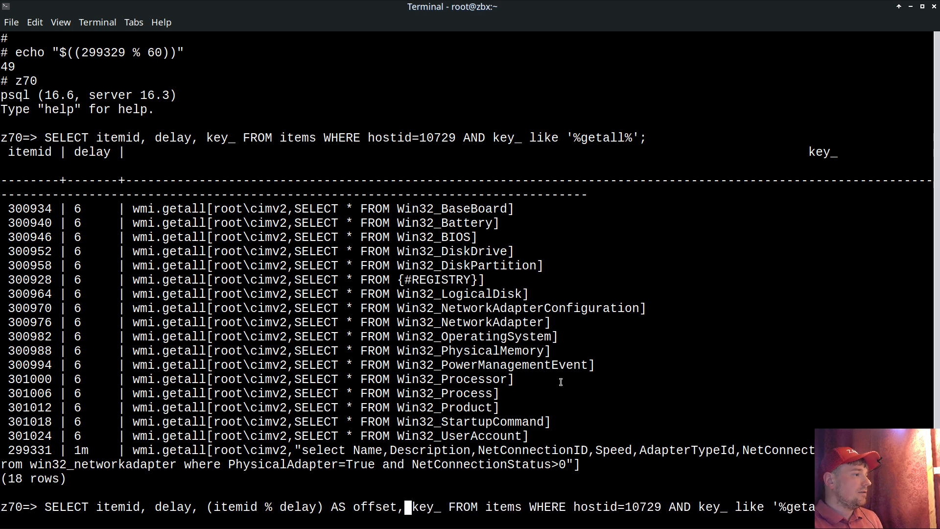
Step: Alias the modulo expression AS offset, separate it from key_ with a comma, and try to run the query
key(Return)
Step: Recall the query, replace delay with 6 inside the modulo expression so it reads (itemid % 6), and run it
key(Up)
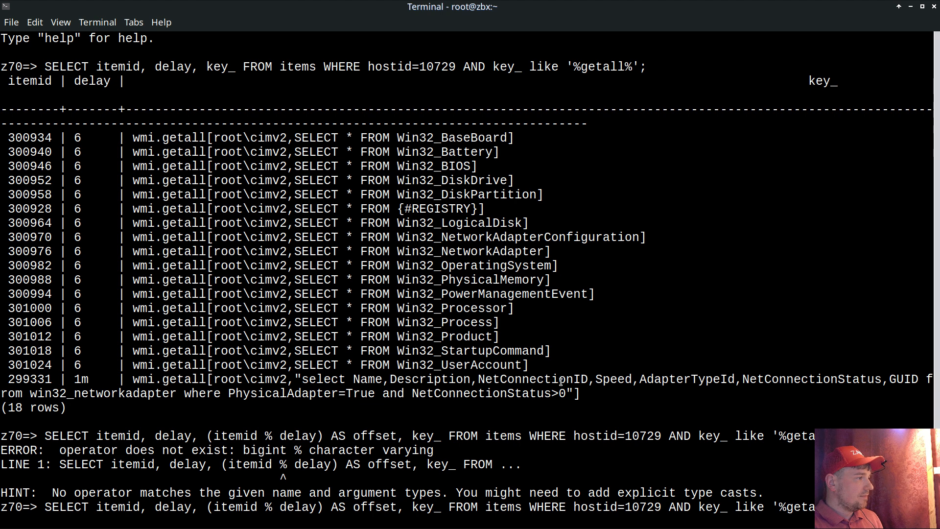
key(Home)
key(Right)
key(Right)
key(Right)
key(Right)
key(Right)
key(Right)
key(Right)
key(Right)
key(Right)
key(Right)
key(Right)
key(Right)
key(Right)
key(Right)
key(Right)
key(Right)
key(Right)
key(Right)
key(Right)
key(Right)
key(Right)
key(Right)
key(Right)
key(Right)
key(Right)
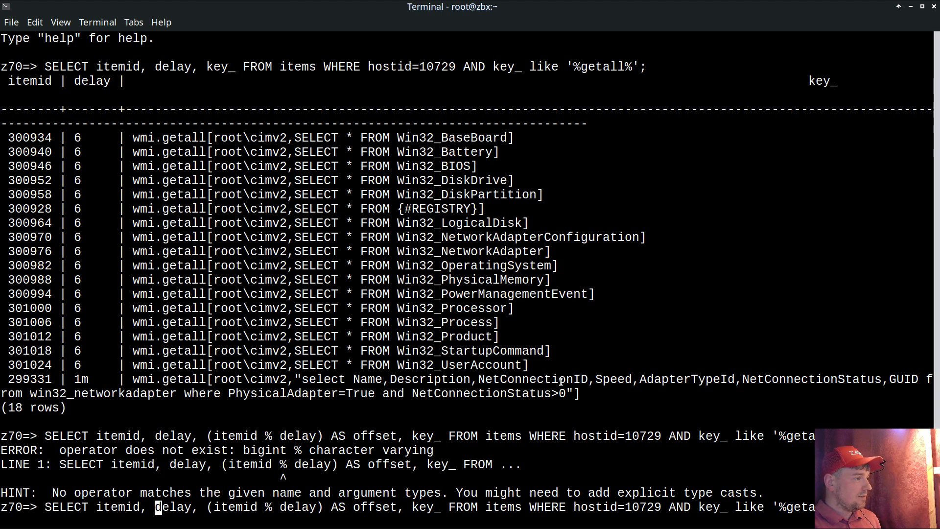
key(Right)
key(Delete)
key(Delete)
key(Delete)
key(Delete)
key(Delete)
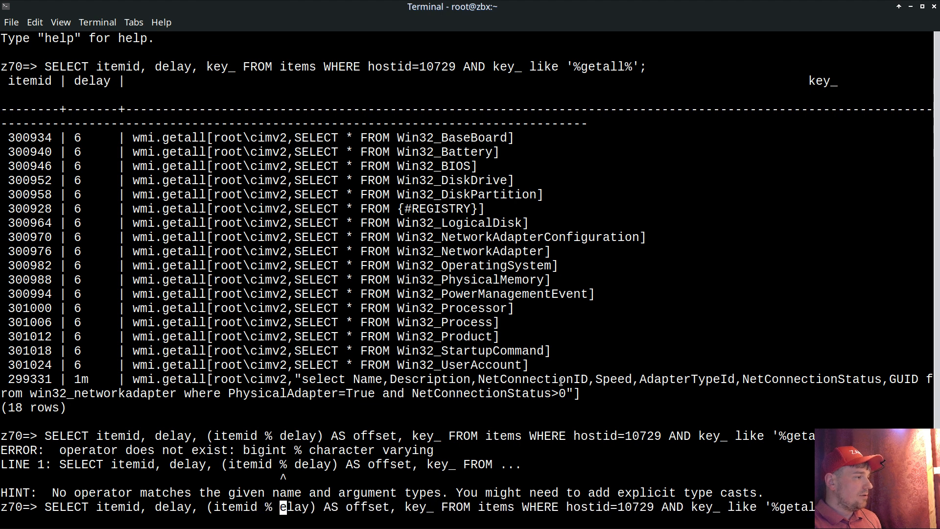
text(6)
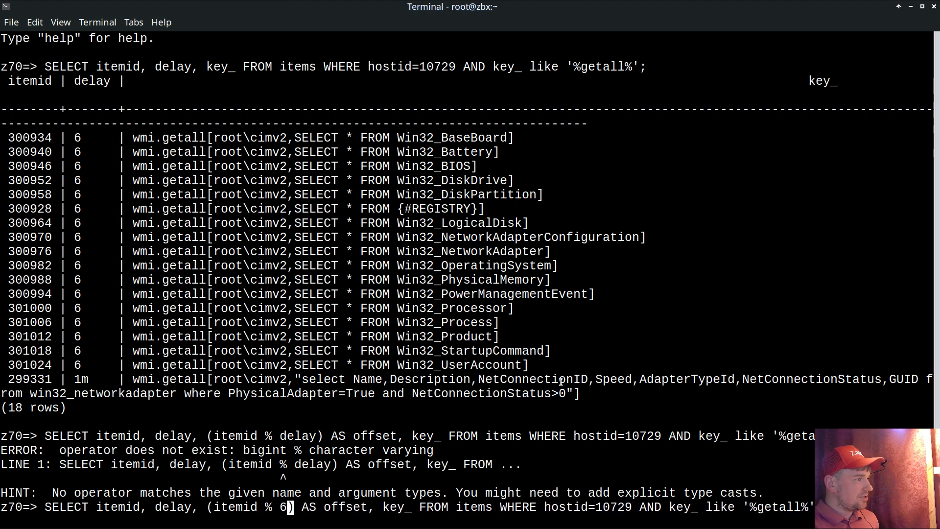
key(Return)
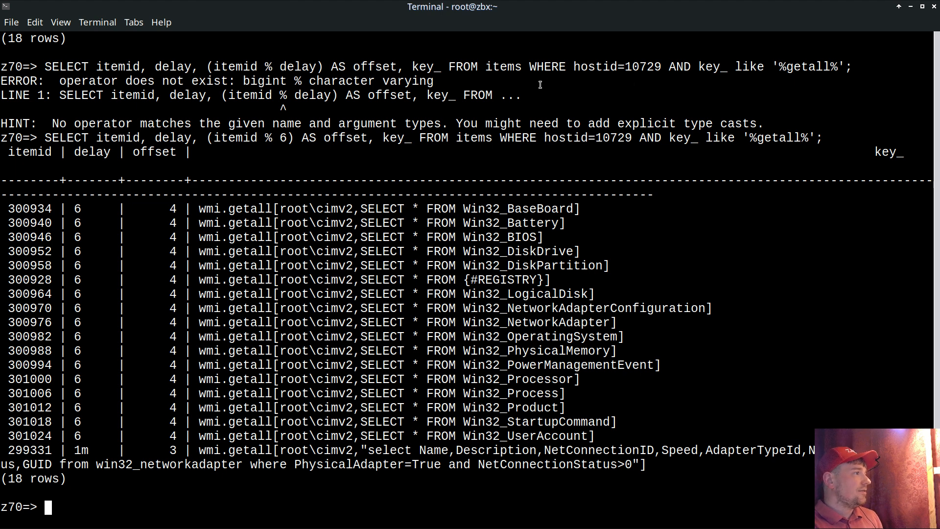
Step: Examine the offset column of the query output and compare it with the delay and itemid values of the first rows
double_click(151, 152)
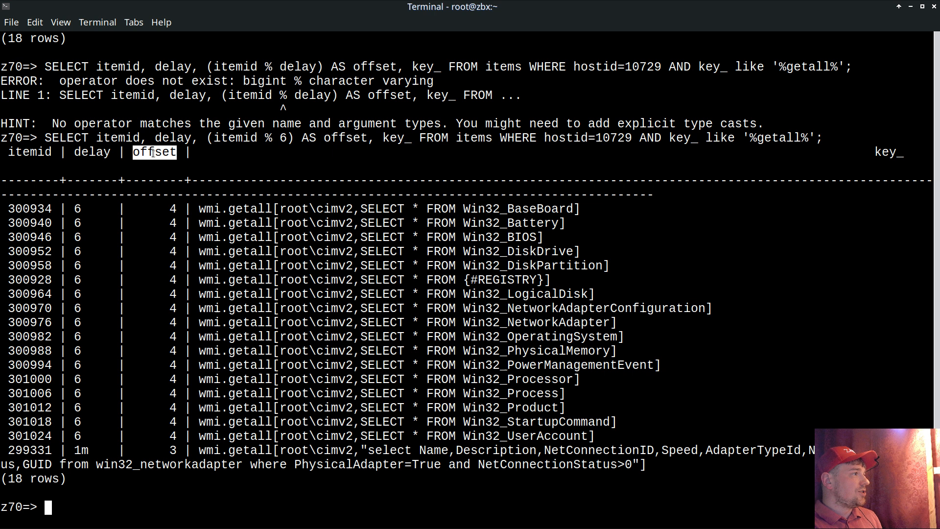
double_click(172, 212)
triple_click(173, 226)
double_click(173, 238)
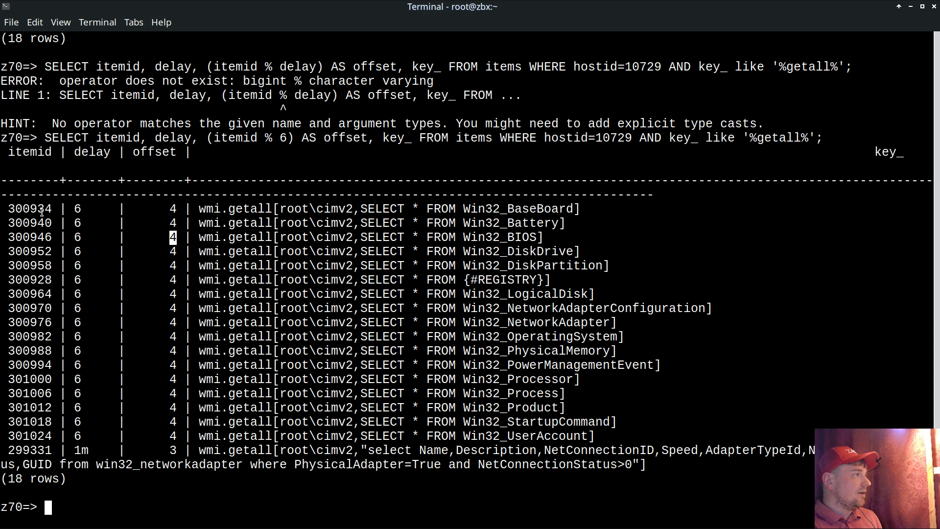
double_click(77, 208)
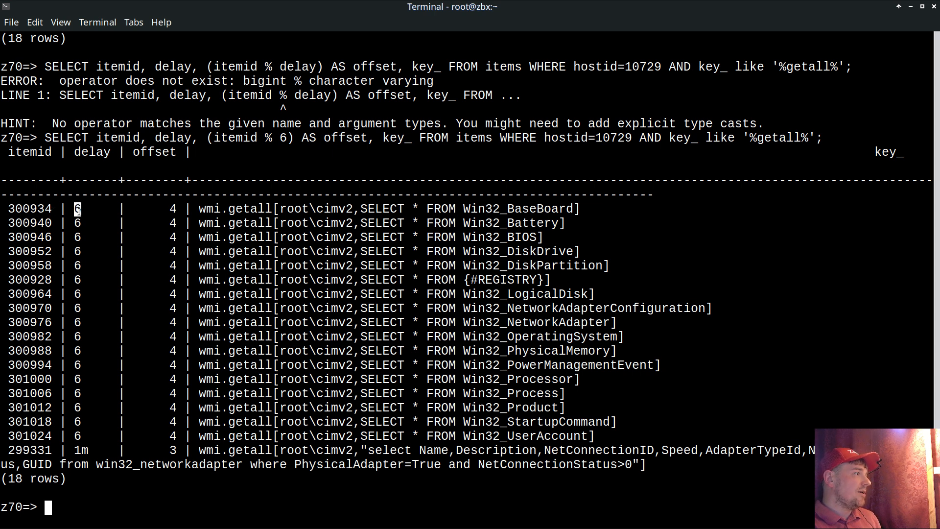
double_click(87, 153)
drag(37, 209, 51, 238)
click(41, 223)
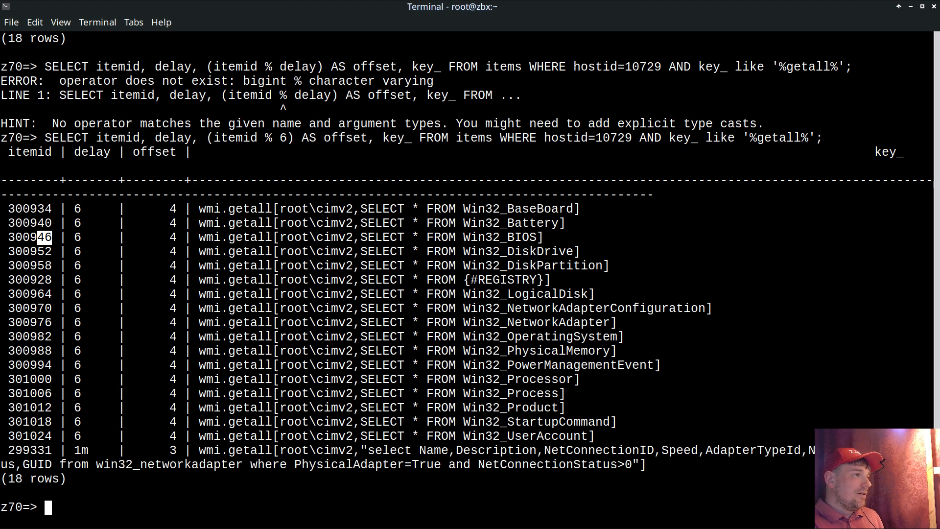
Step: Switch back to Zabbix in the browser and open the discovery rules of host aws.dc.gnt1.win from the host list
key(alt+Tab)
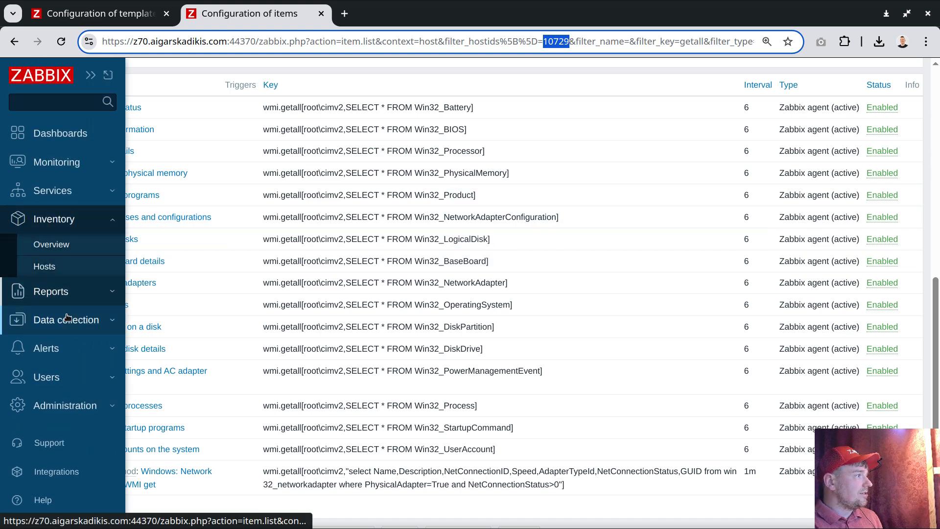
mouse_move(67, 323)
click(49, 369)
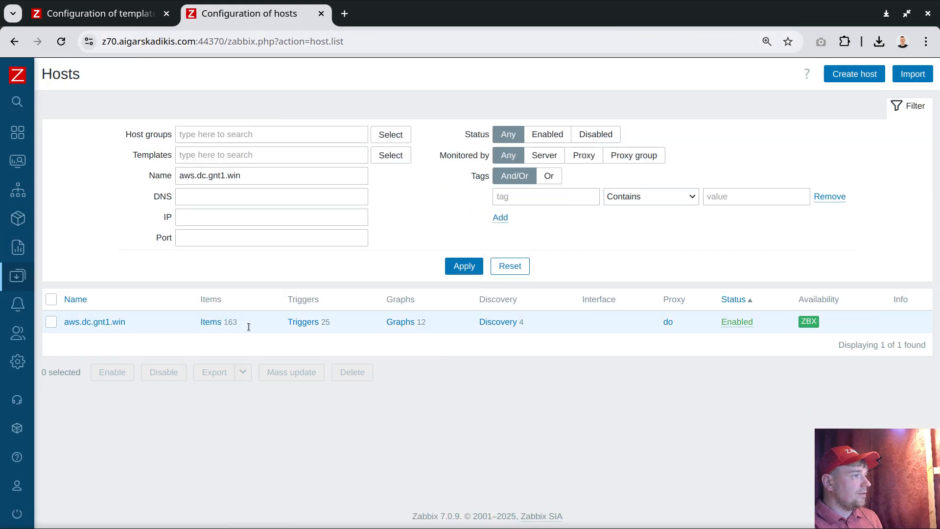
click(502, 323)
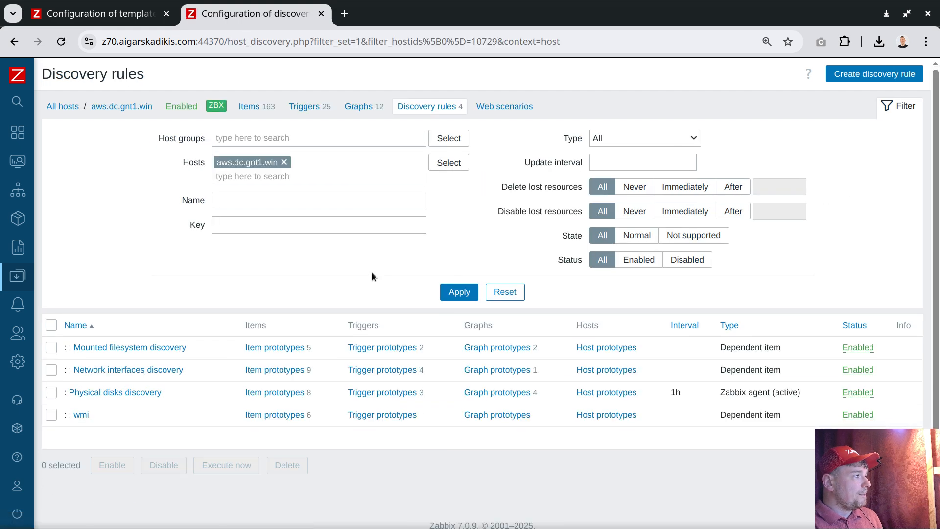
click(854, 475)
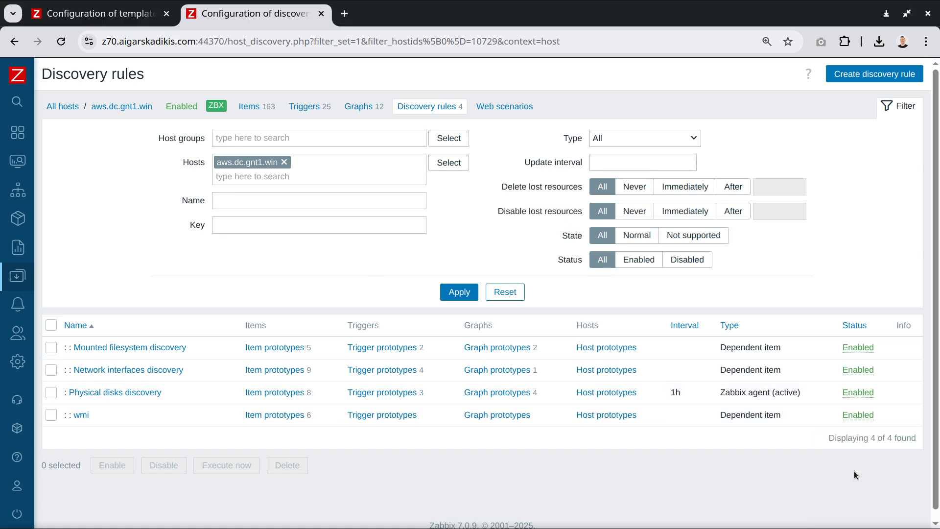